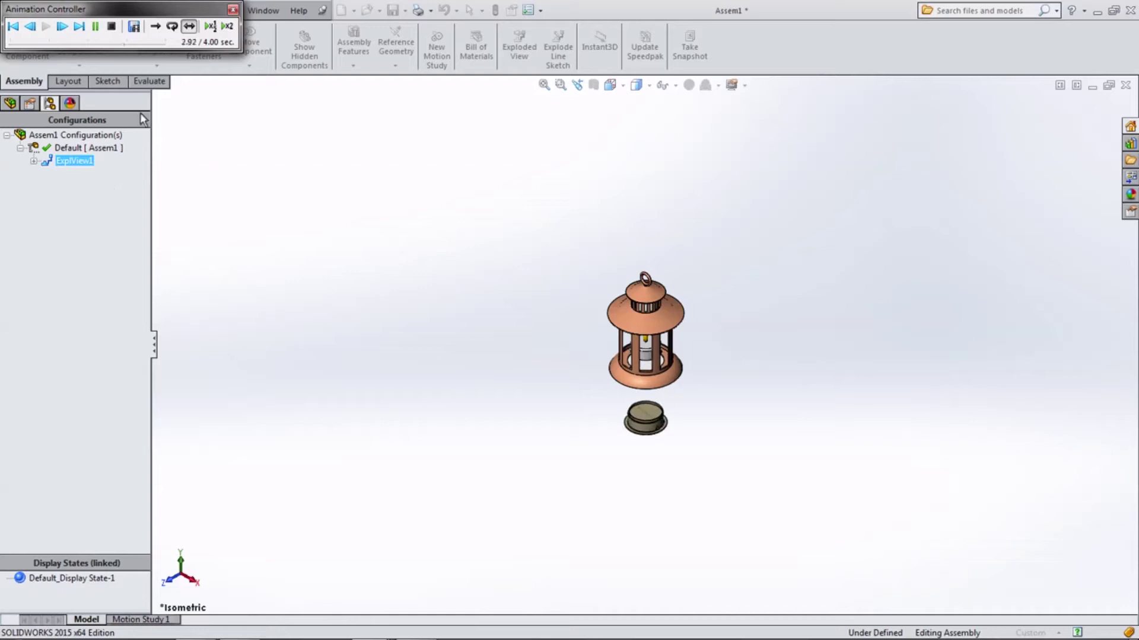
# Close the Animation Controller and turn on RealView Graphics and Shadows for the lantern.
pyautogui.click(233, 11)
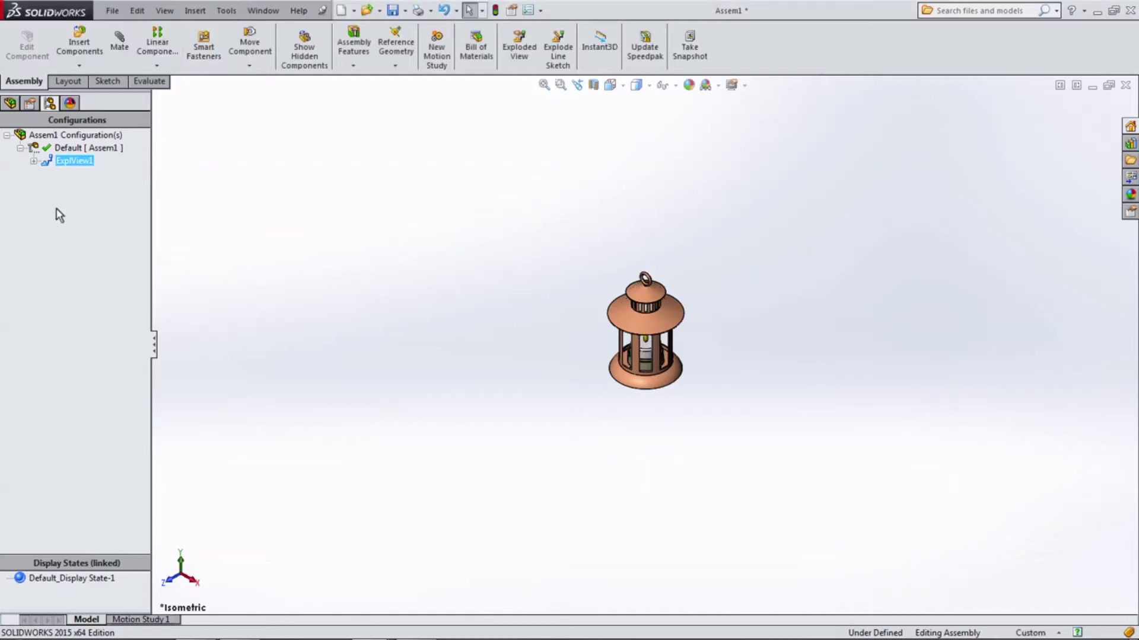
pyautogui.scroll(-5, 632, 328)
pyautogui.moveTo(632, 328); pyautogui.dragTo(579, 313, button='middle')
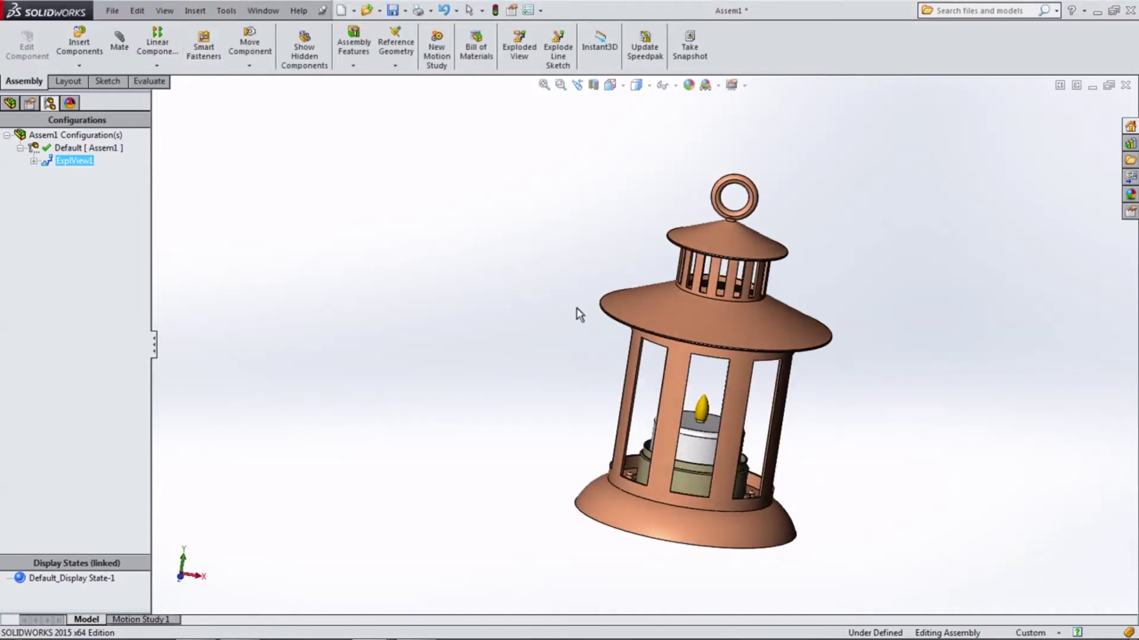
pyautogui.click(732, 85)
pyautogui.click(771, 103)
pyautogui.click(611, 84)
pyautogui.click(681, 119)
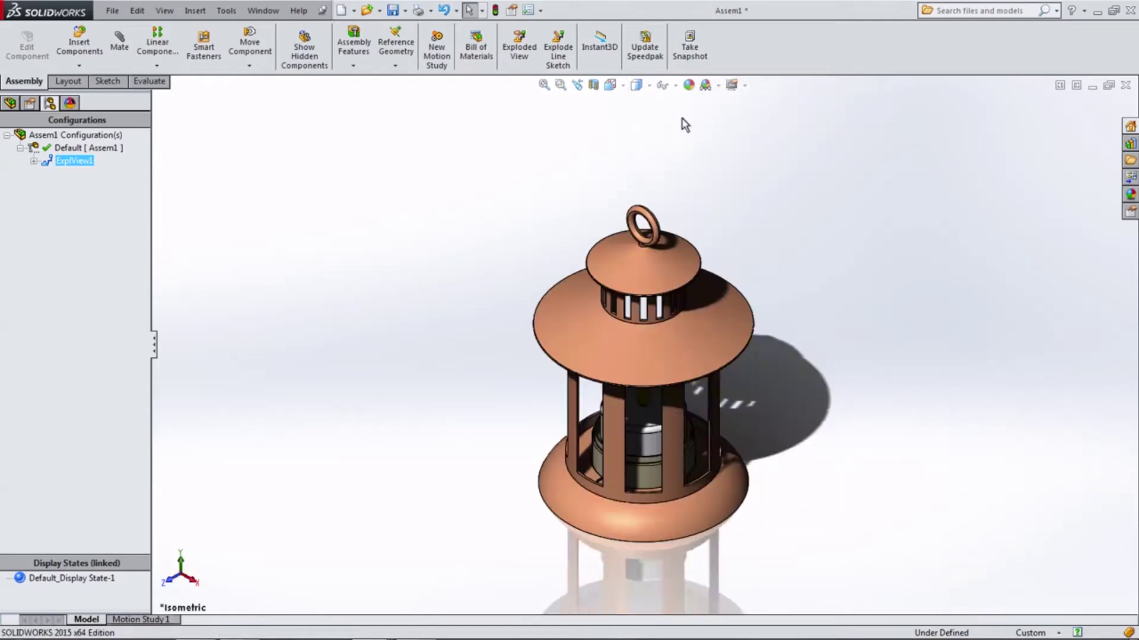
# Orbit the lantern, then set it to the Isometric view.
pyautogui.moveTo(468, 254); pyautogui.dragTo(436, 213, button='middle')
pyautogui.moveTo(642, 121)
pyautogui.mouseDown(button='middle')
pyautogui.moveTo(764, 150)
pyautogui.moveTo(905, 247)
pyautogui.moveTo(749, 295)
pyautogui.moveTo(461, 345)
pyautogui.mouseUp(button='middle')
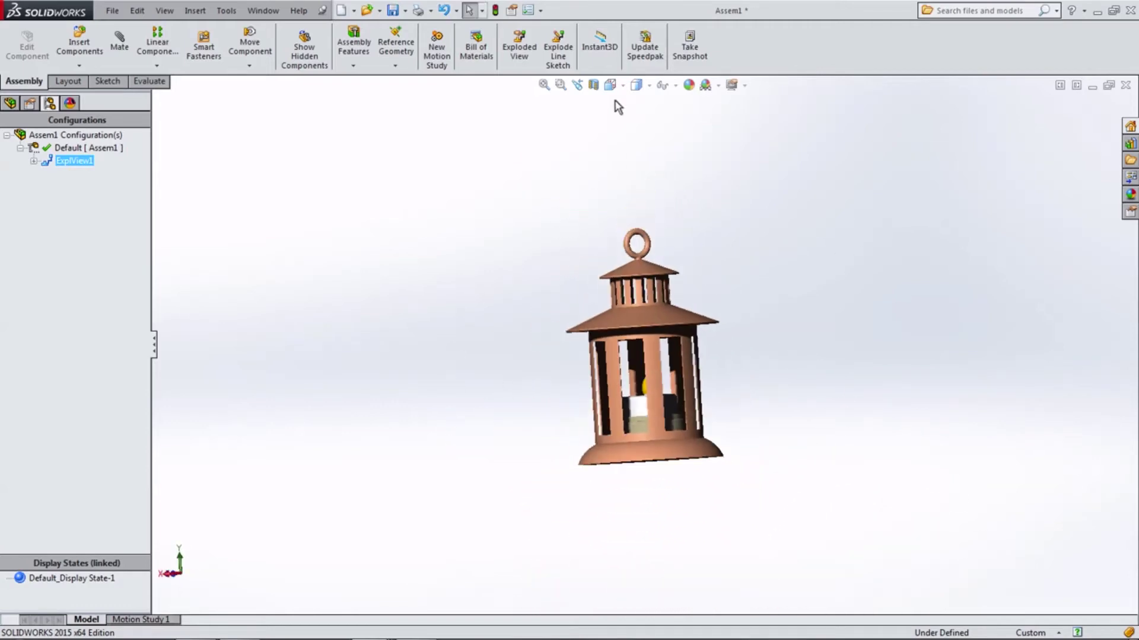
pyautogui.click(610, 85)
pyautogui.click(682, 121)
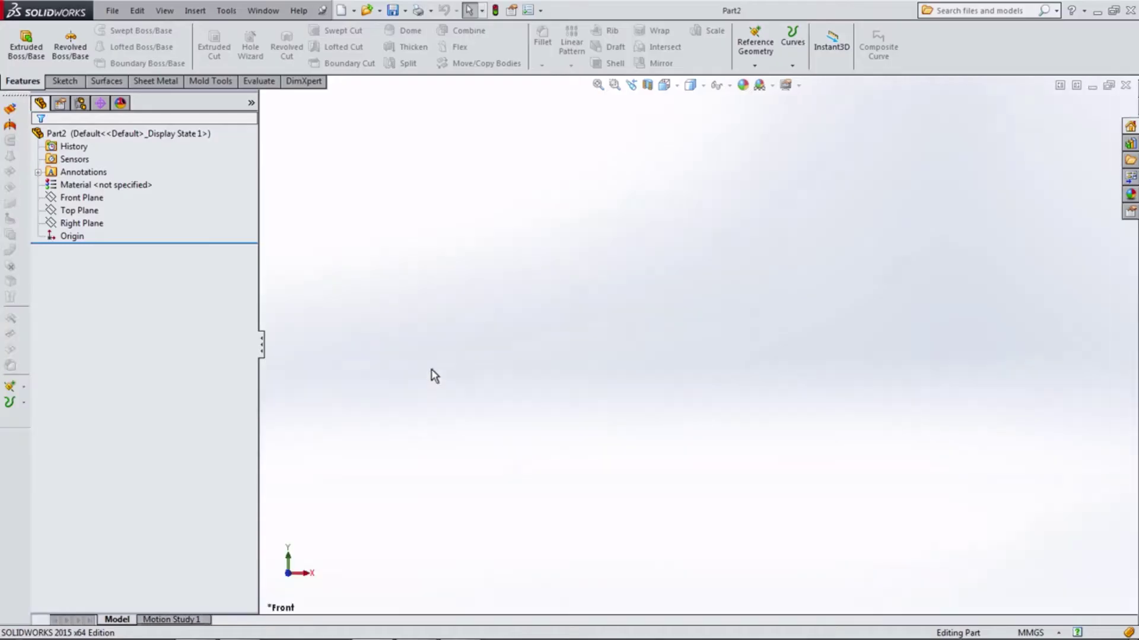
# Start Sketch1 on the Front Plane of Part2.
pyautogui.click(77, 199)
pyautogui.click(84, 178)
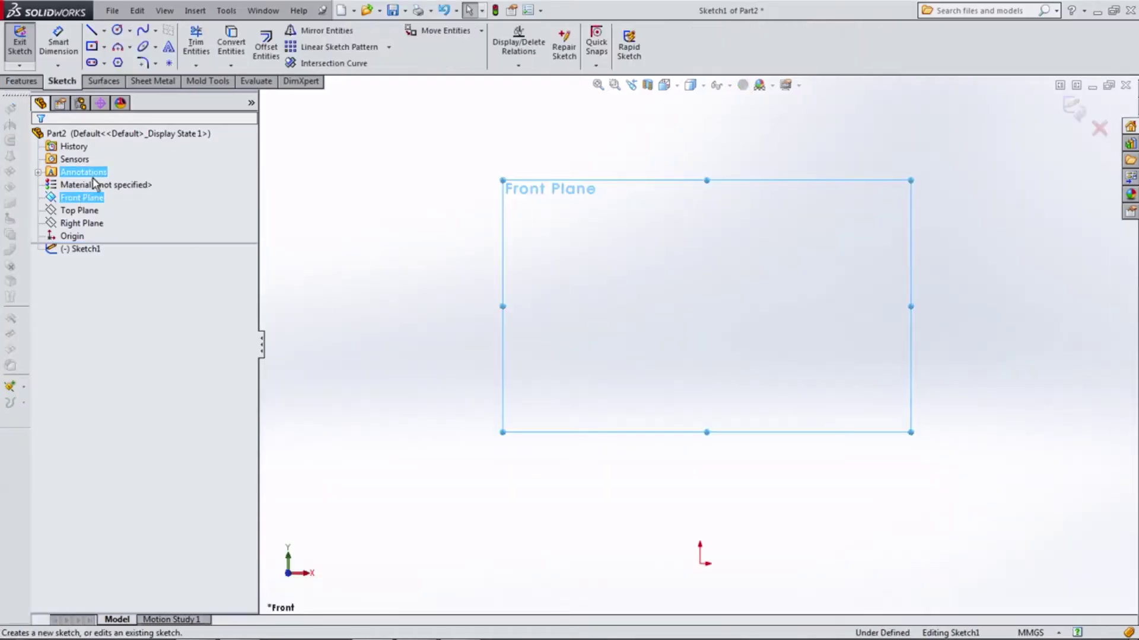
# Draw a closed line profile from the origin with a tangent arc at the top, ending back at the origin.
pyautogui.click(92, 31)
pyautogui.click(694, 506)
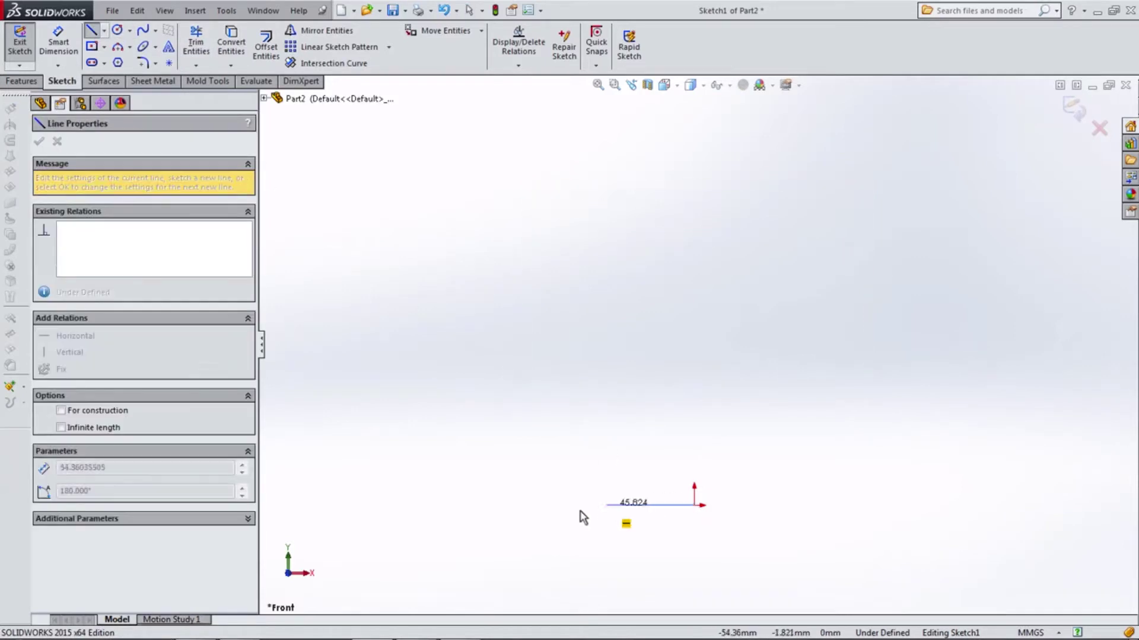
pyautogui.click(580, 506)
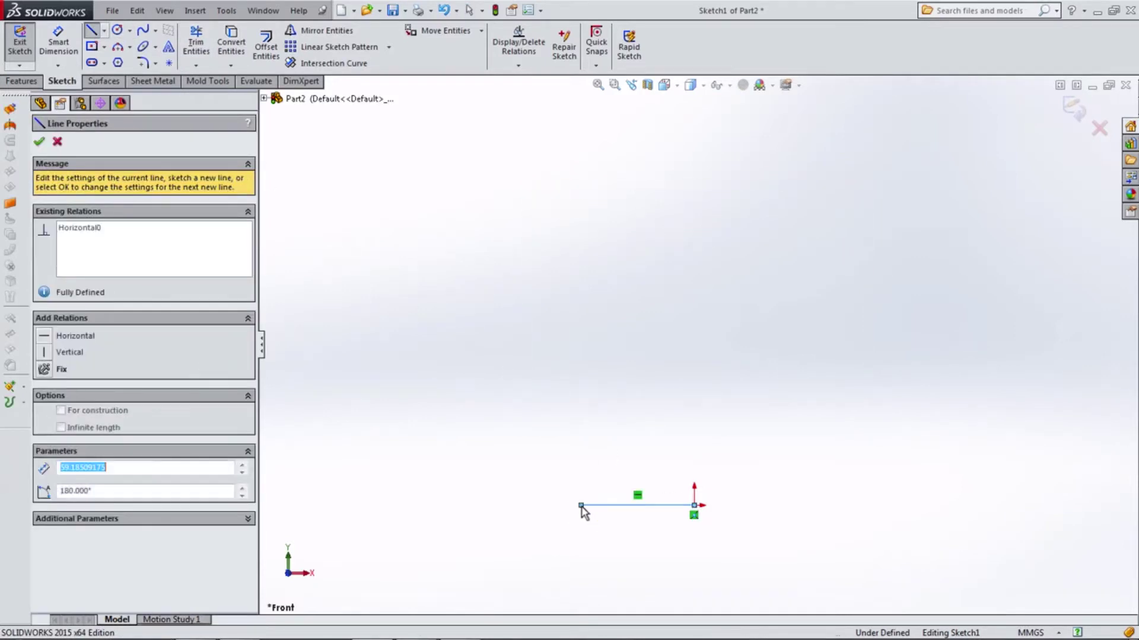
pyautogui.click(581, 435)
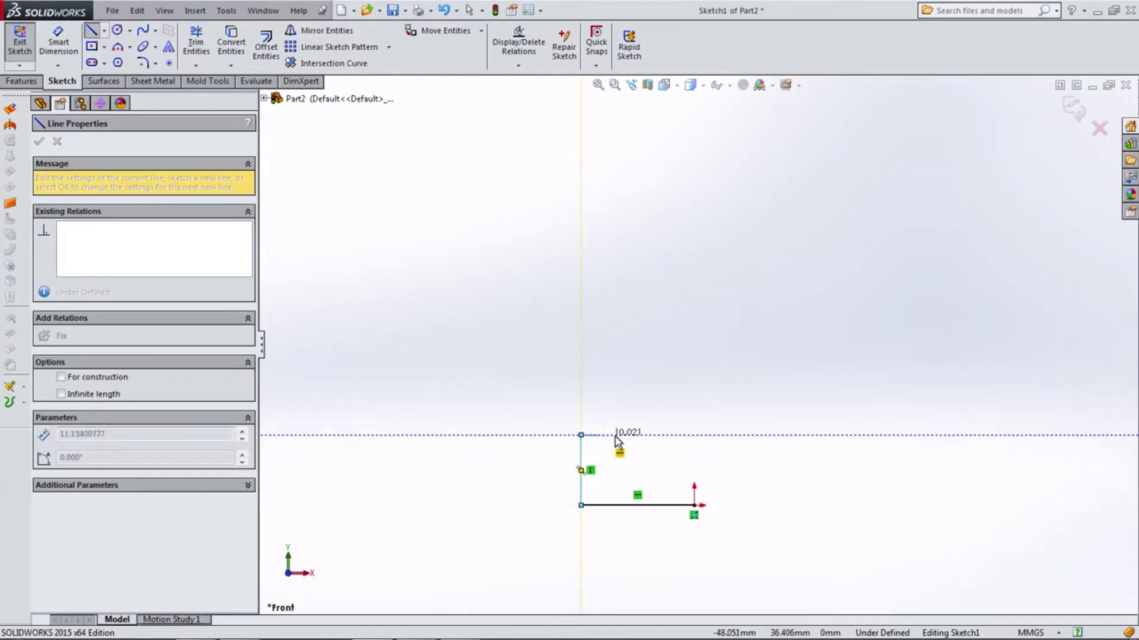
pyautogui.click(666, 422)
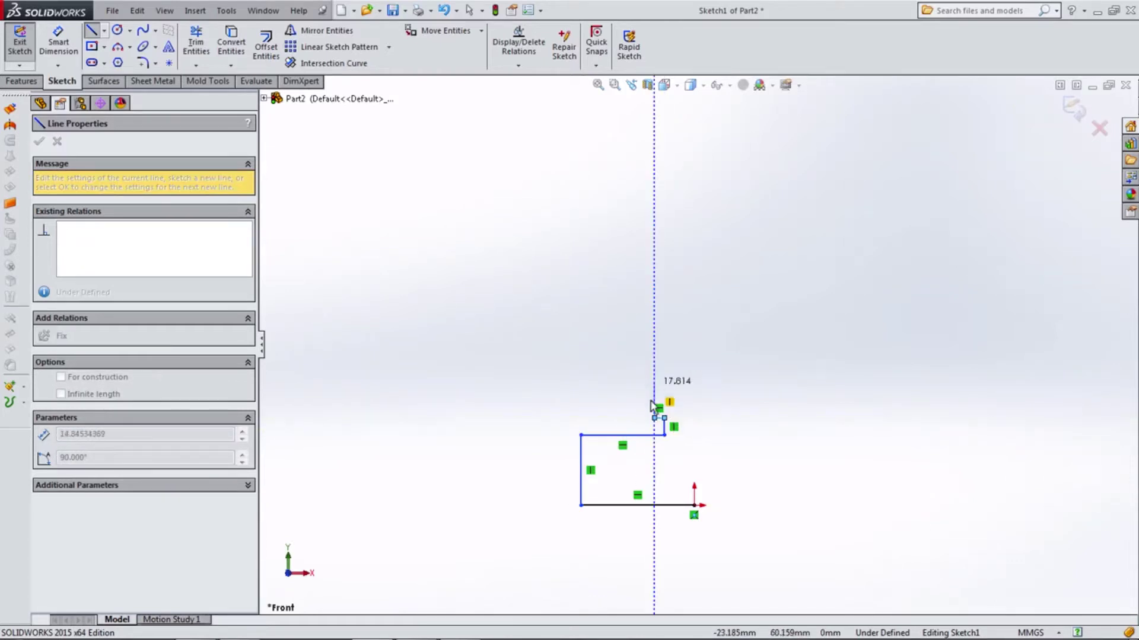
pyautogui.click(657, 415)
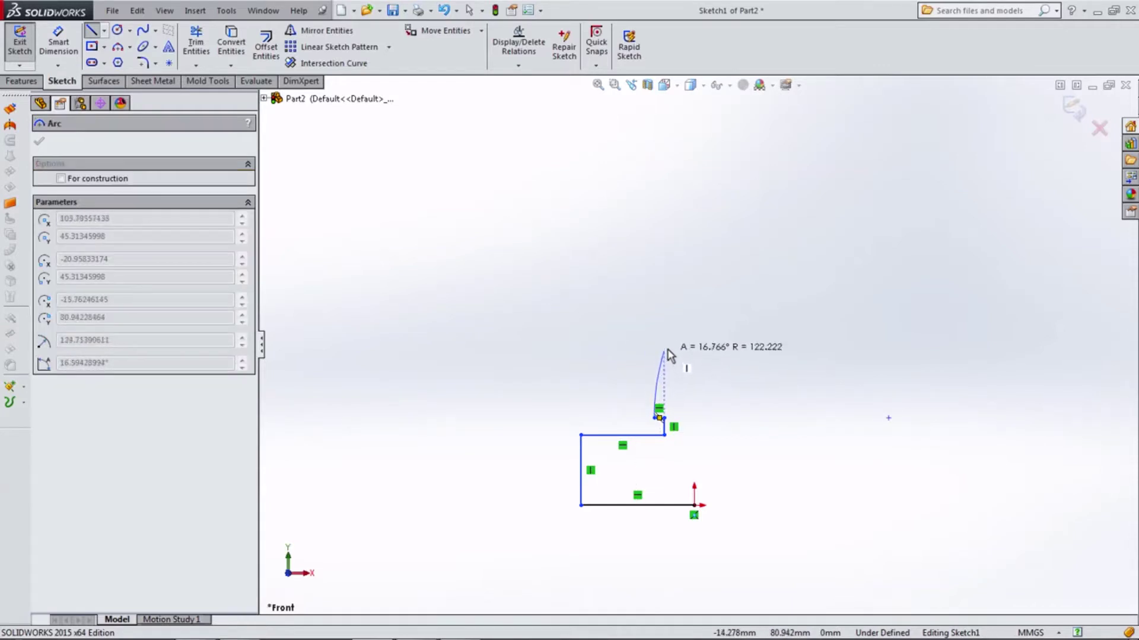
pyautogui.click(694, 328)
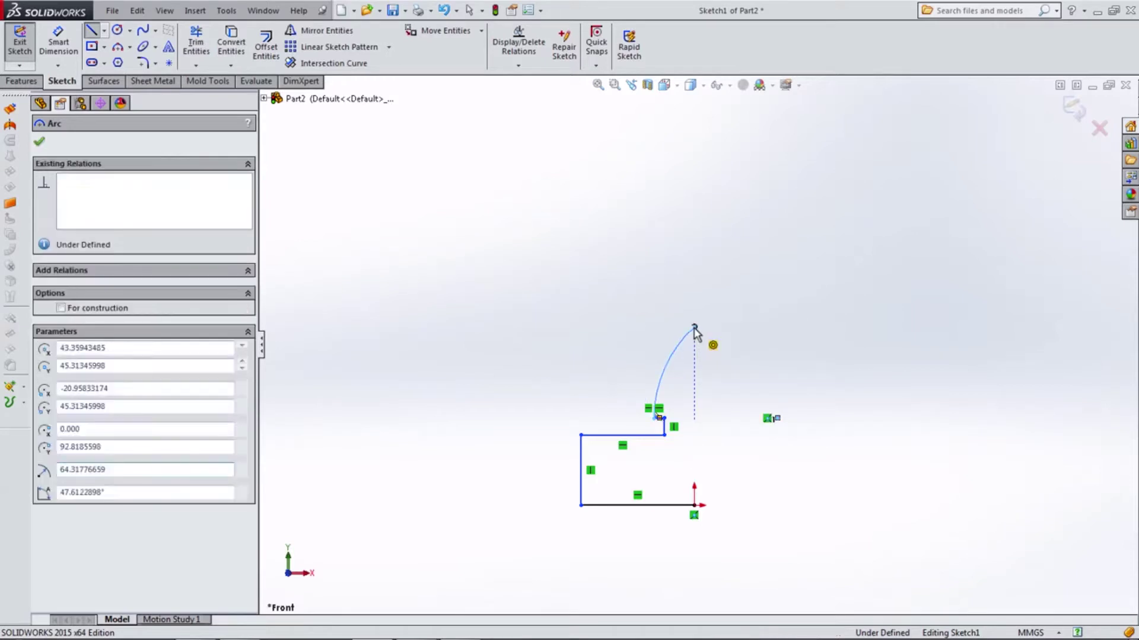
pyautogui.click(694, 506)
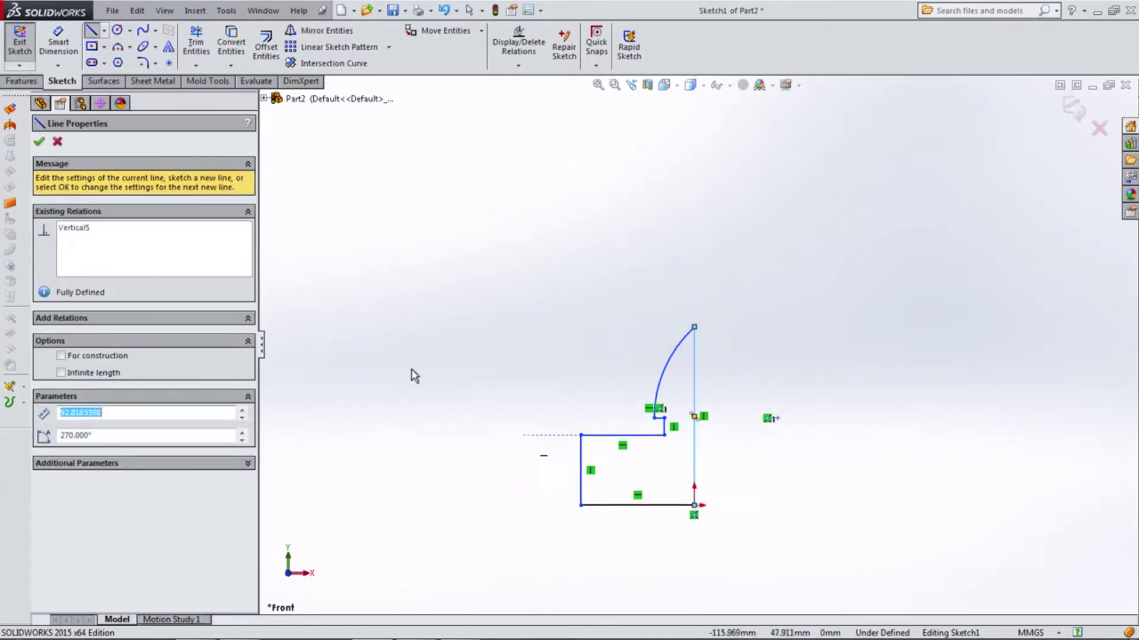
pyautogui.click(59, 63)
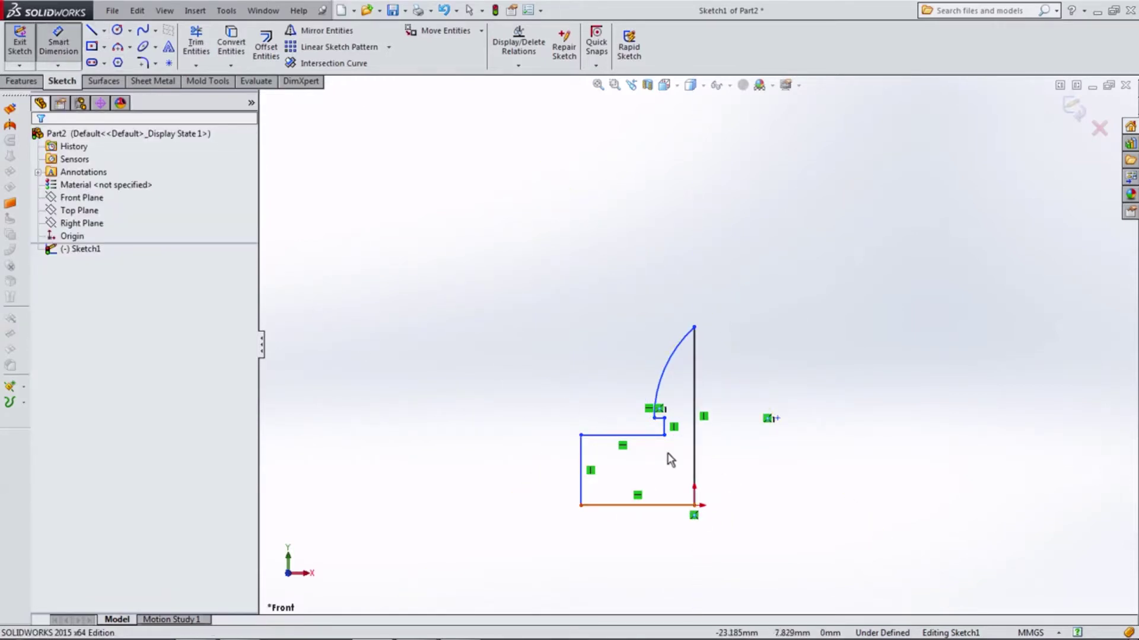
# Dimension the bottom line to 17.5 and the arc height to 10.
pyautogui.click(655, 508)
pyautogui.click(644, 546)
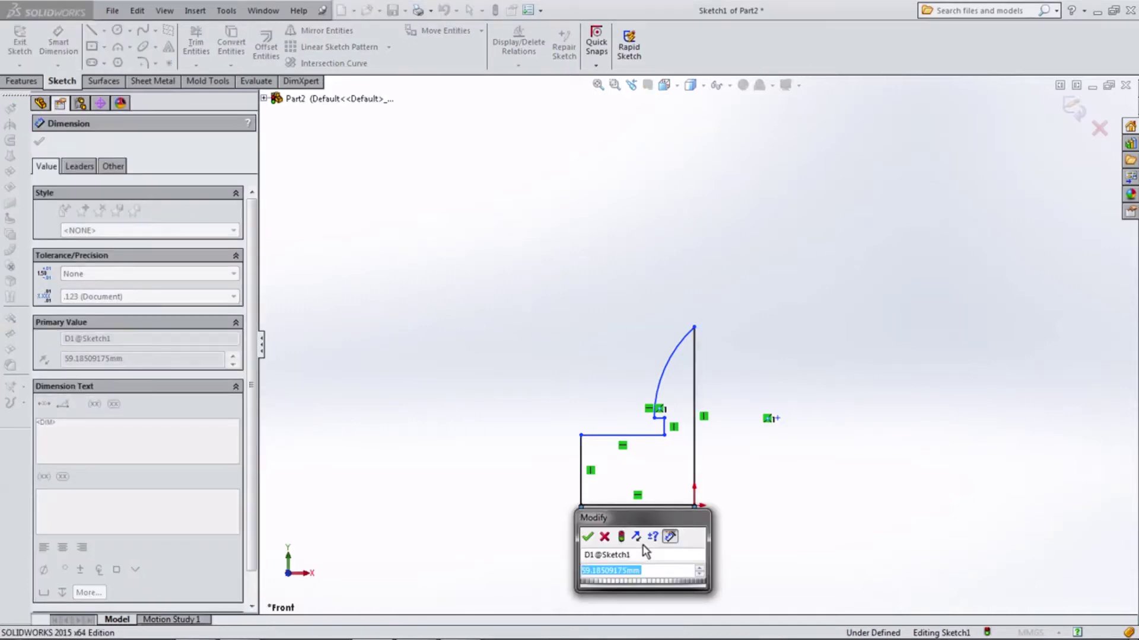
pyautogui.write('17.5')
pyautogui.press('Return')
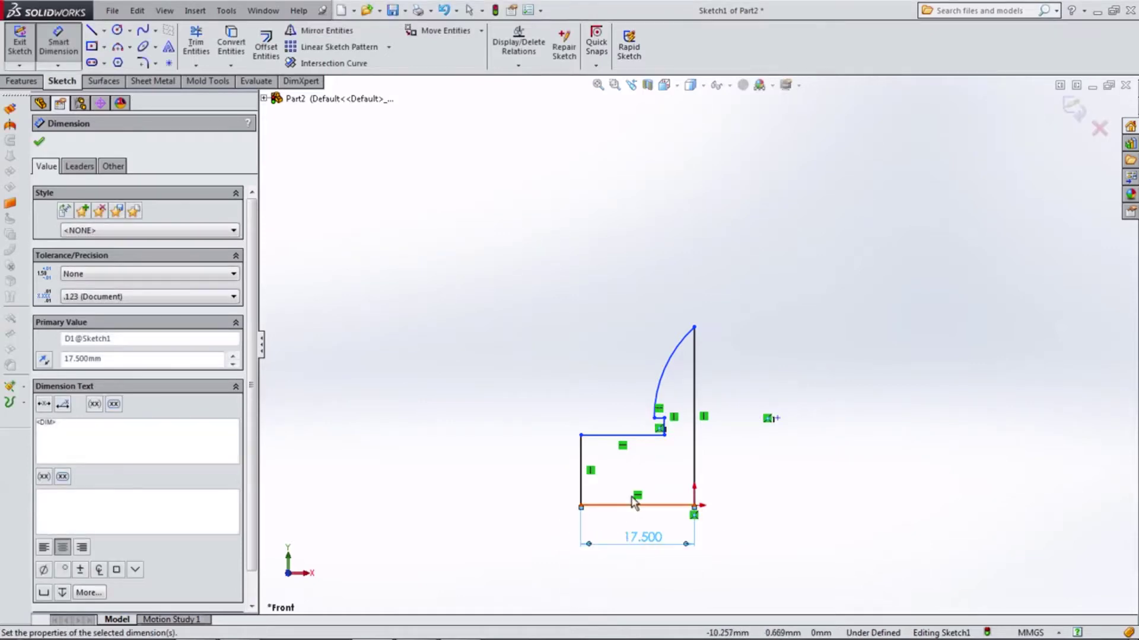
pyautogui.scroll(-2, 687, 356)
pyautogui.click(701, 317)
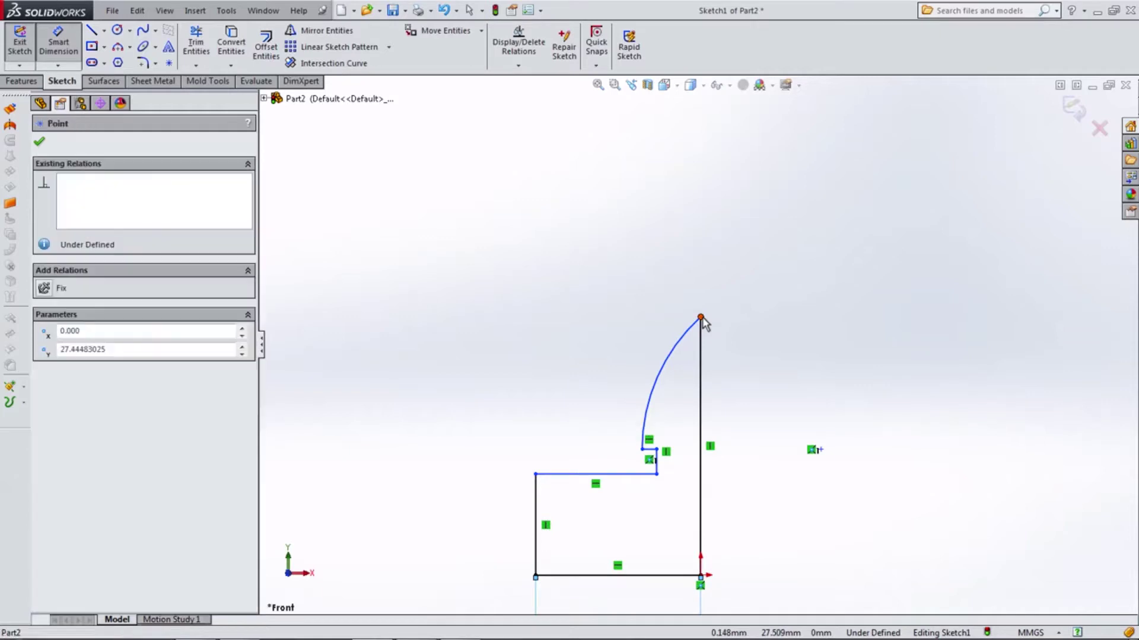
pyautogui.click(650, 449)
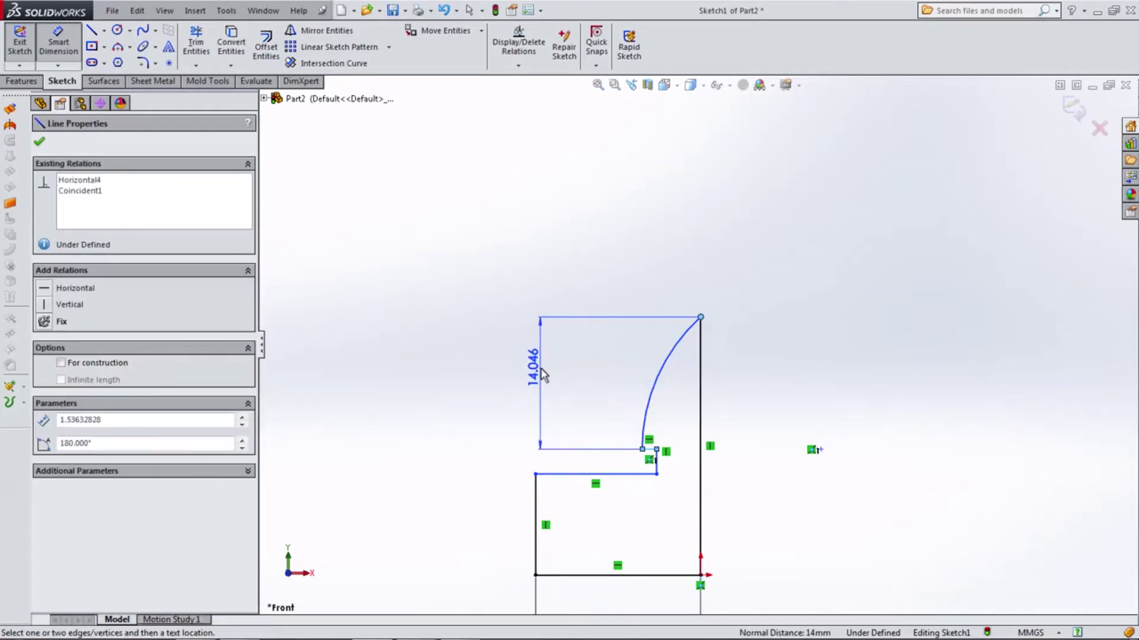
pyautogui.click(541, 367)
pyautogui.write('10')
pyautogui.press('Return')
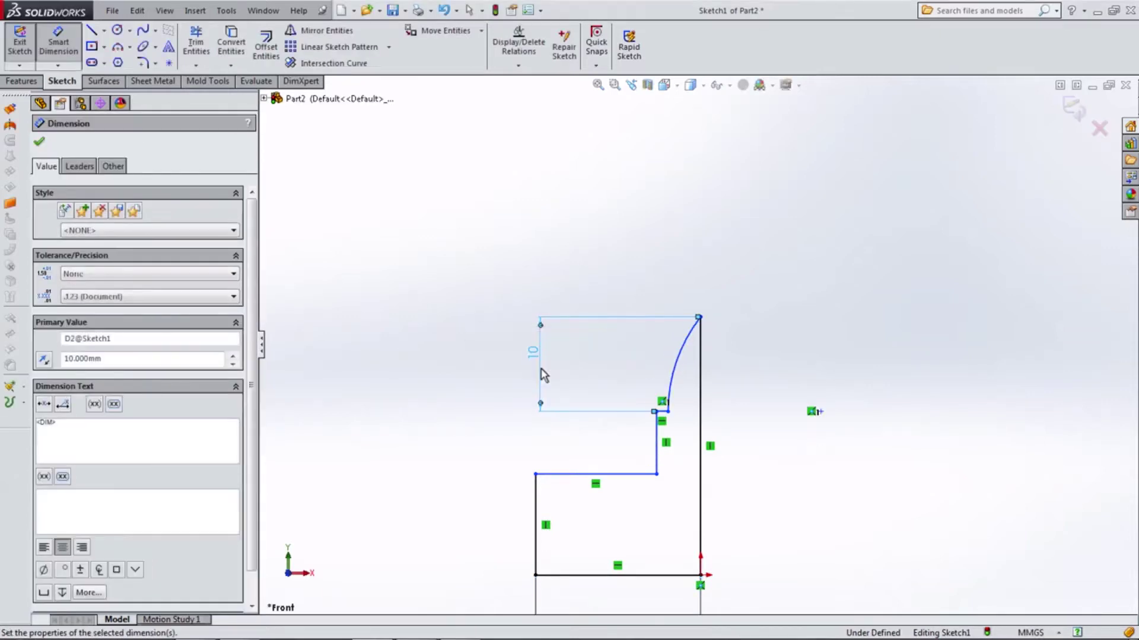
# Dimension the short step to 1 and the left vertical side to 15.
pyautogui.click(656, 445)
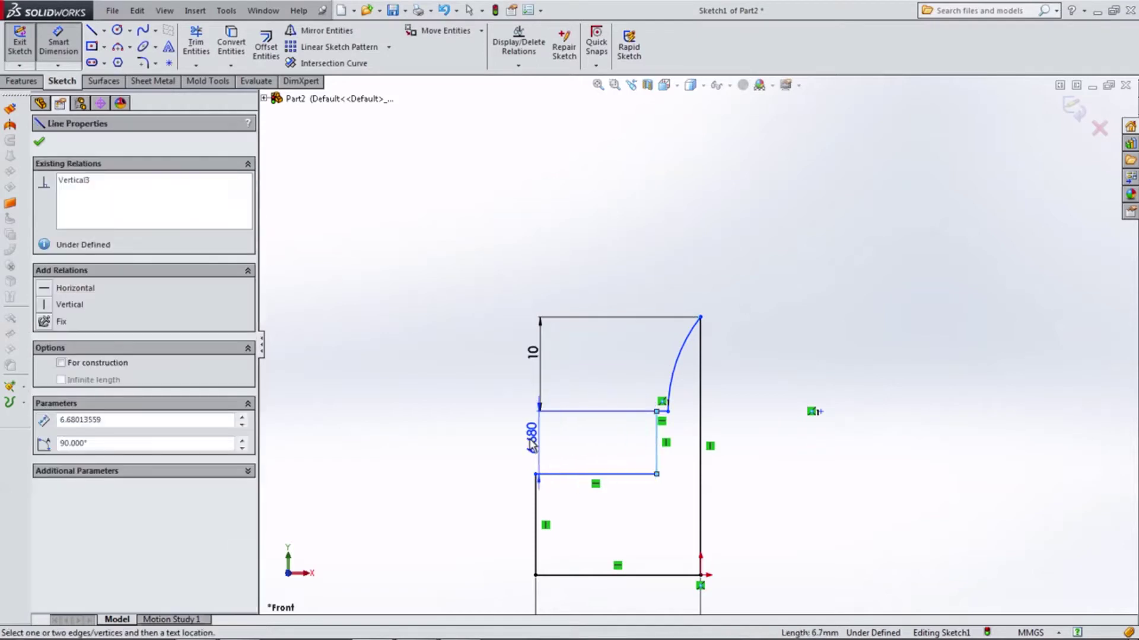
pyautogui.click(479, 446)
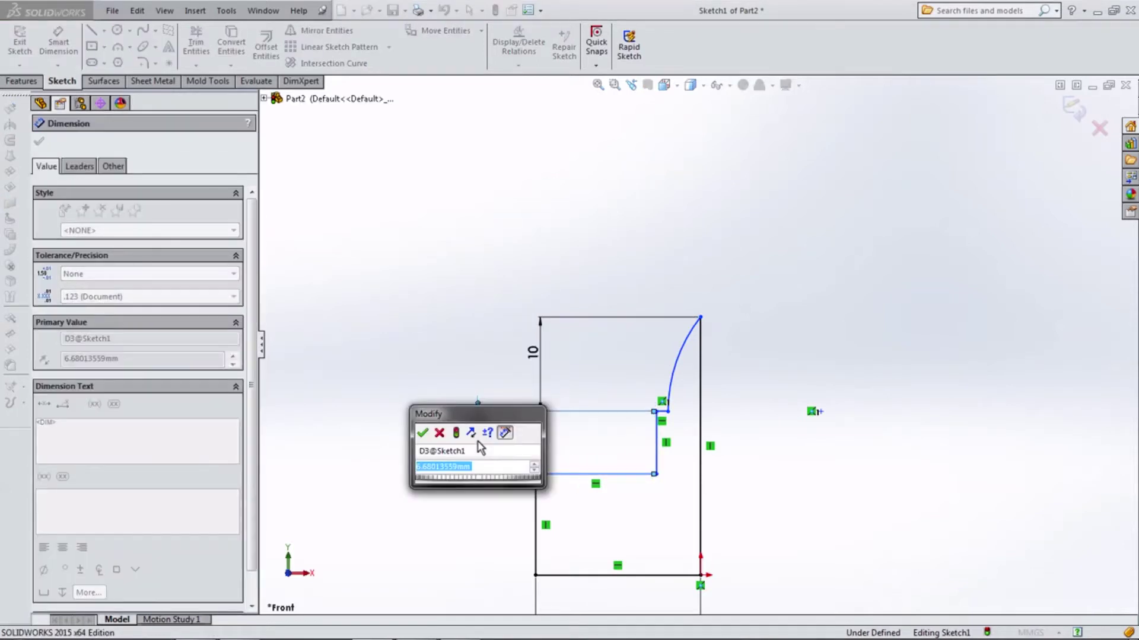
pyautogui.write('1')
pyautogui.press('Return')
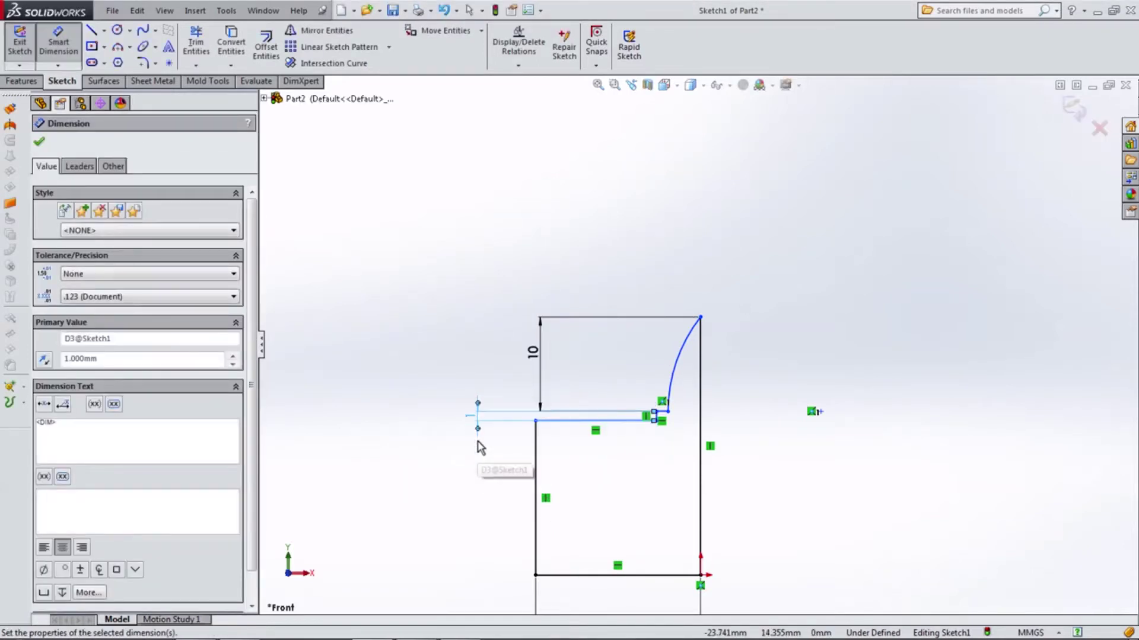
pyautogui.click(537, 480)
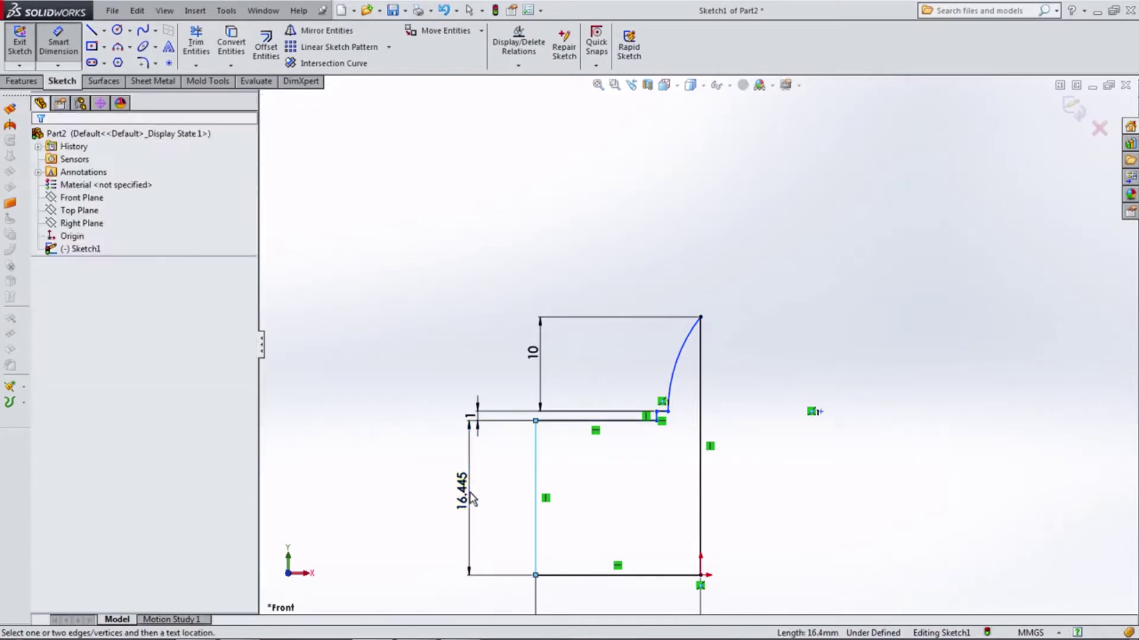
pyautogui.click(470, 499)
pyautogui.write('15')
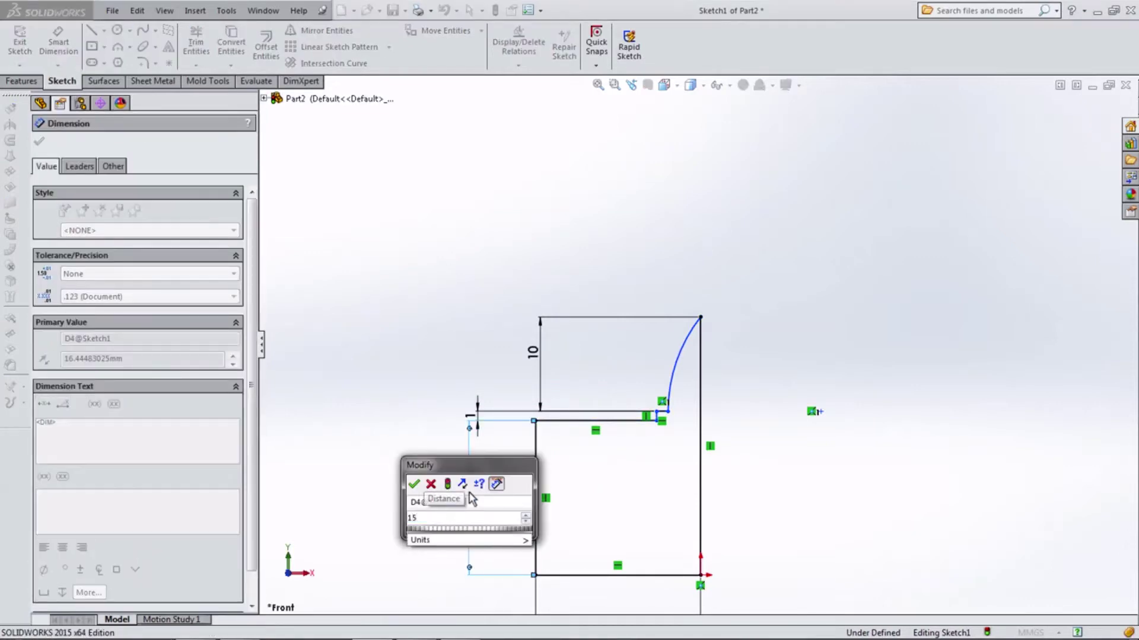
pyautogui.press('Return')
# Set the horizontal gap between the step and the right line to 1.5.
pyautogui.scroll(-5, 658, 434)
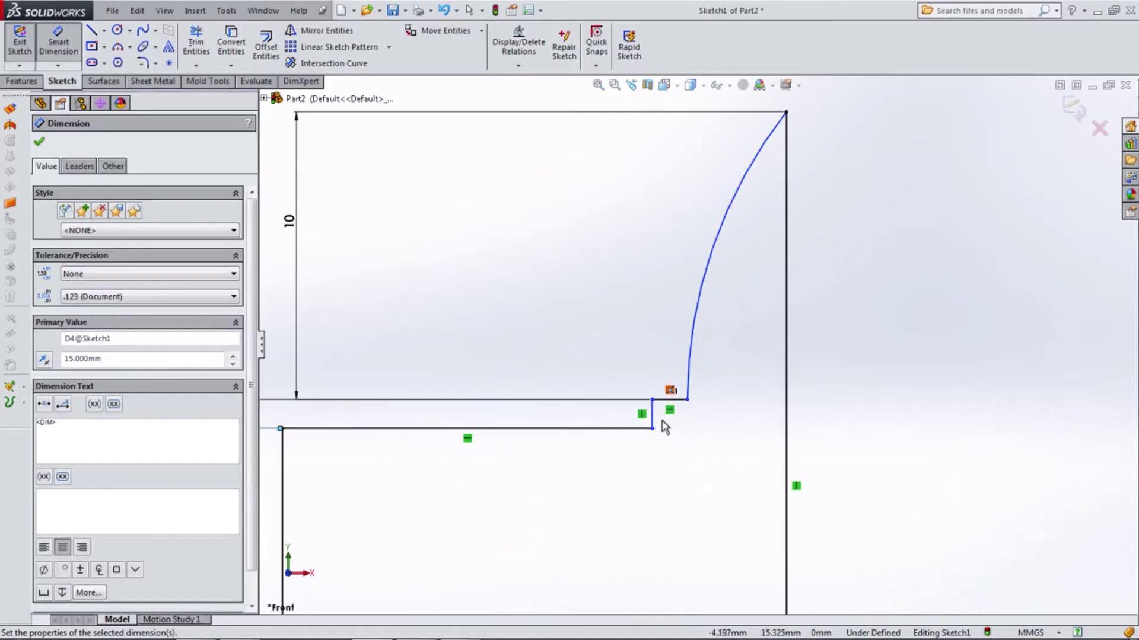
pyautogui.click(653, 415)
pyautogui.click(785, 415)
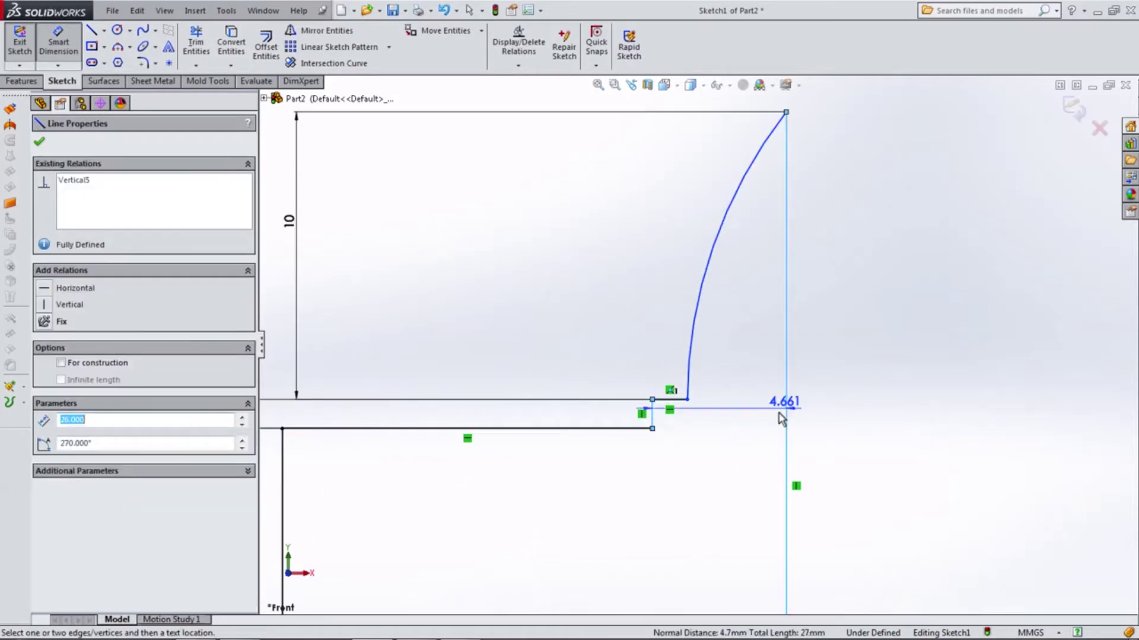
pyautogui.click(752, 494)
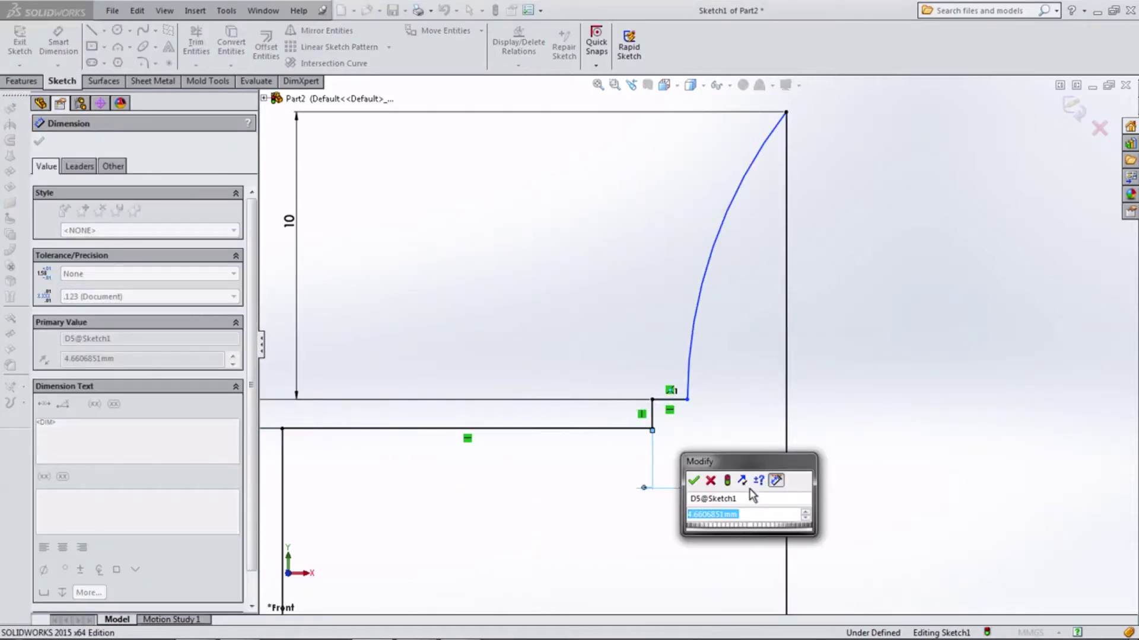
pyautogui.write('1.5/')
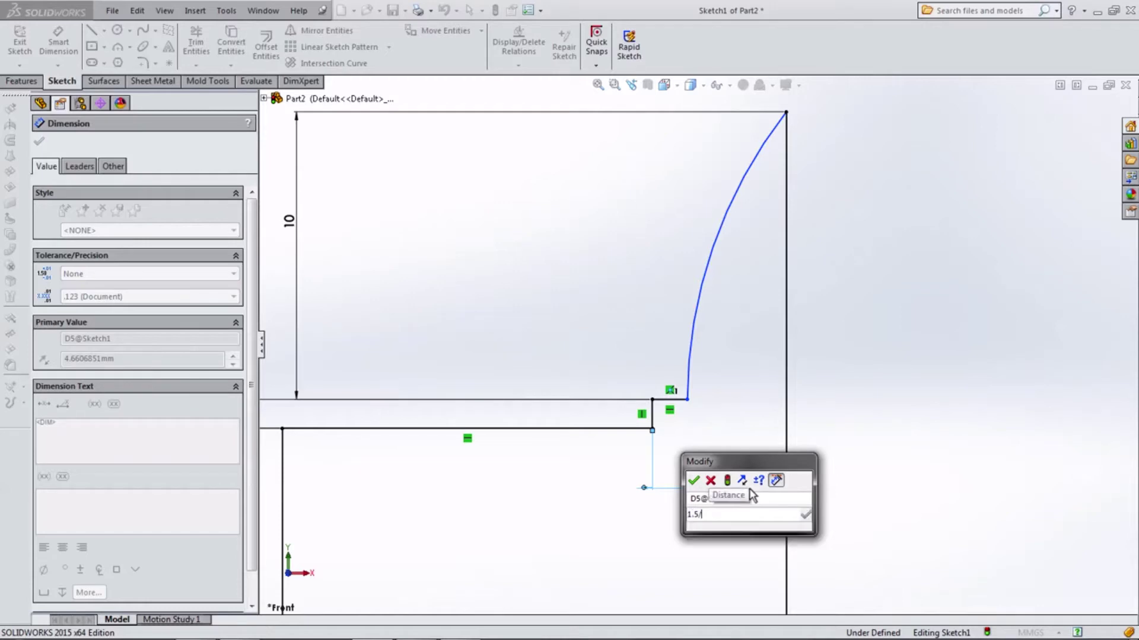
pyautogui.press('BackSpace')
pyautogui.press('BackSpace')
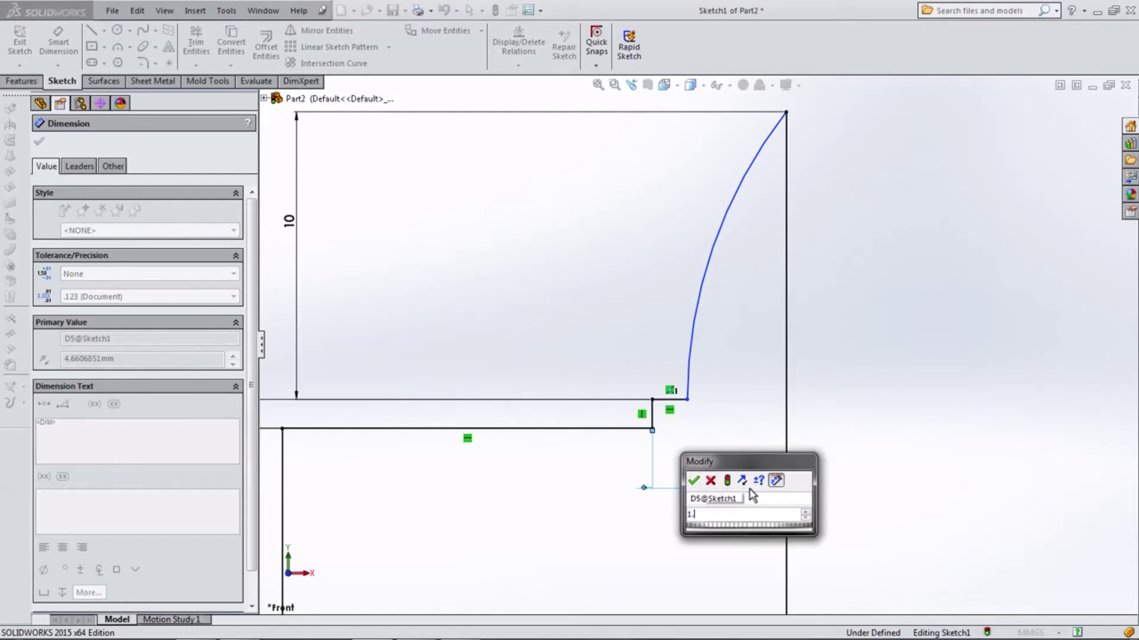
pyautogui.press('BackSpace')
pyautogui.press('BackSpace')
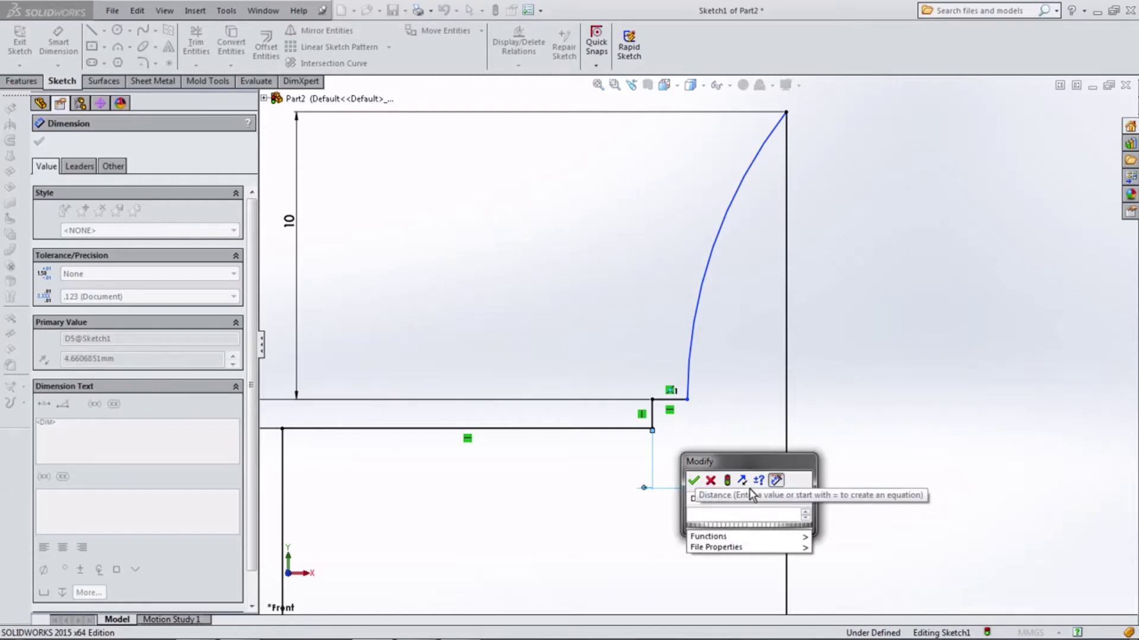
pyautogui.write('1.5')
pyautogui.press('Return')
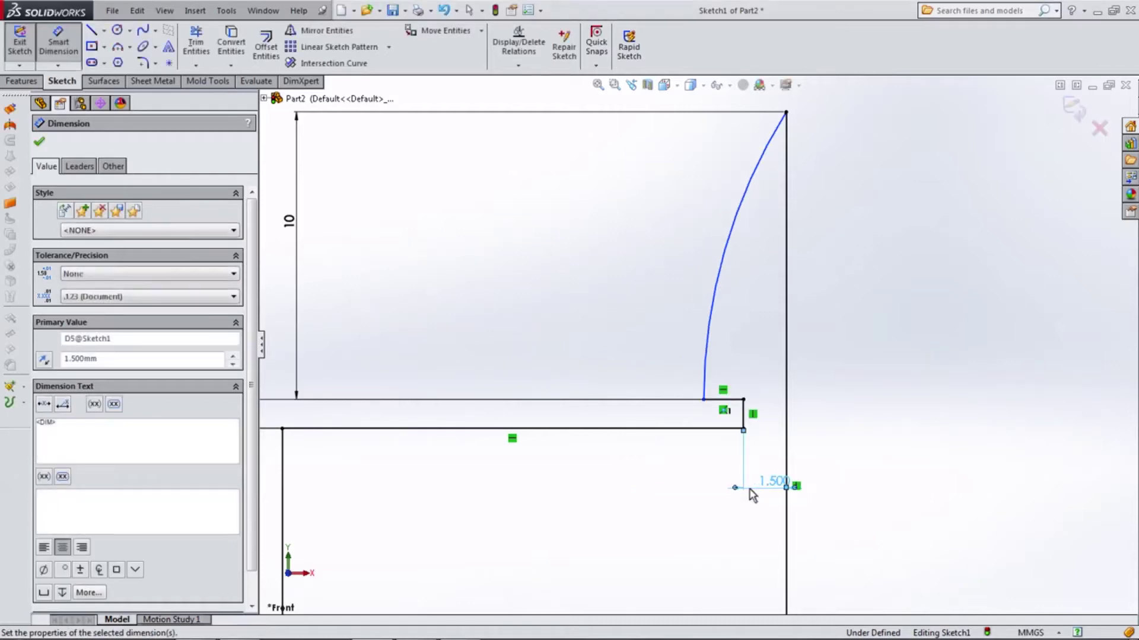
# Dimension the flame base 2 mm from the right line.
pyautogui.click(703, 400)
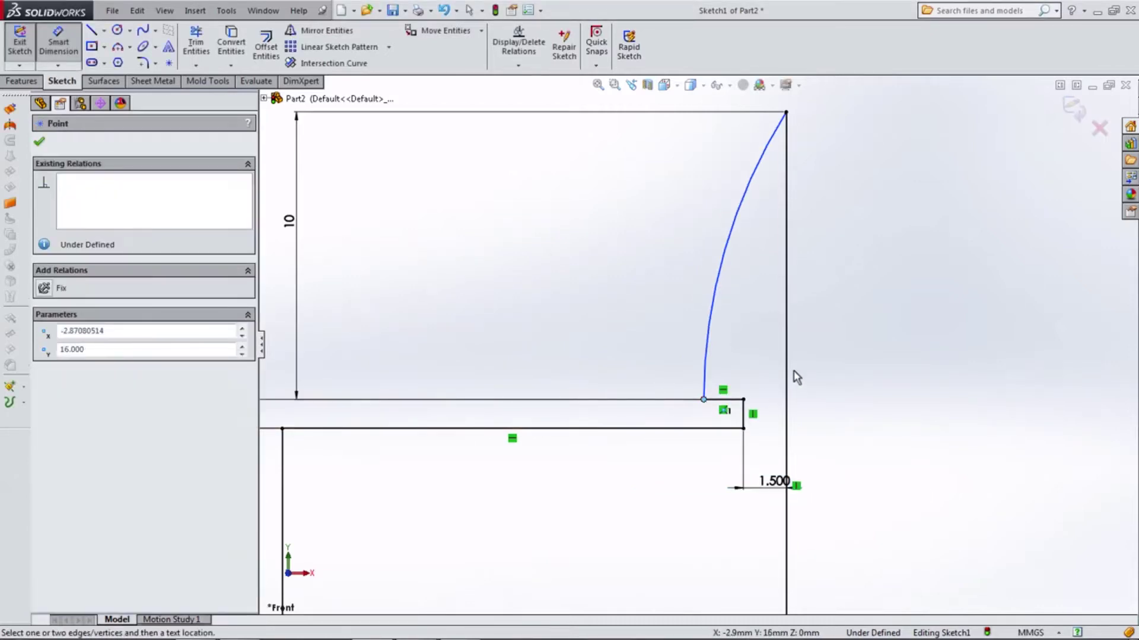
pyautogui.click(787, 381)
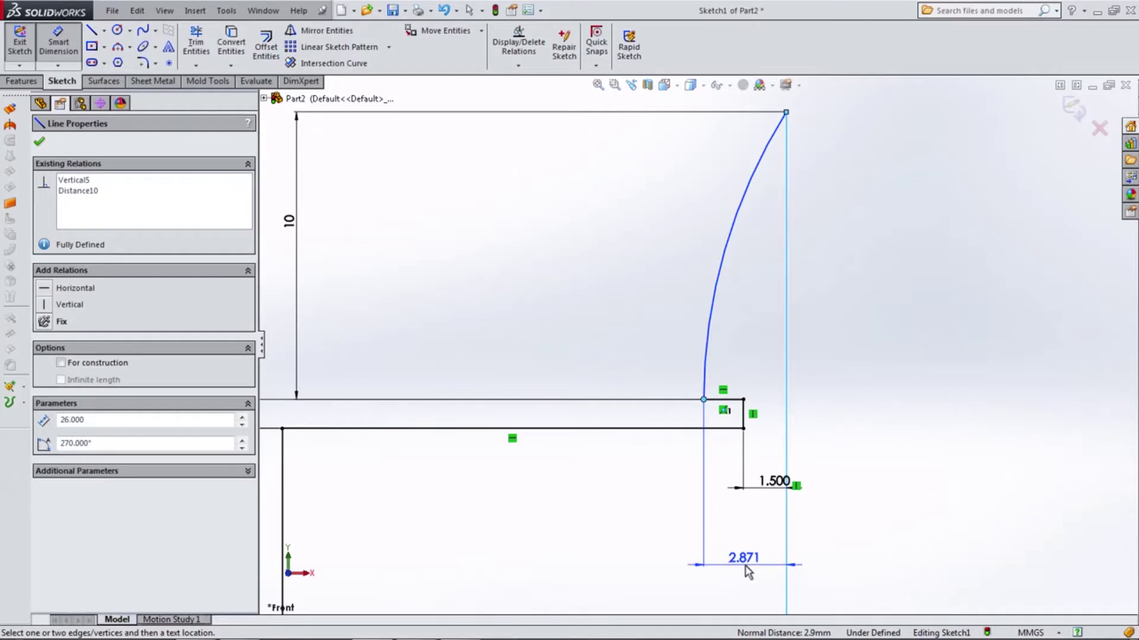
pyautogui.click(735, 580)
pyautogui.write('2.000mm')
pyautogui.press('Return')
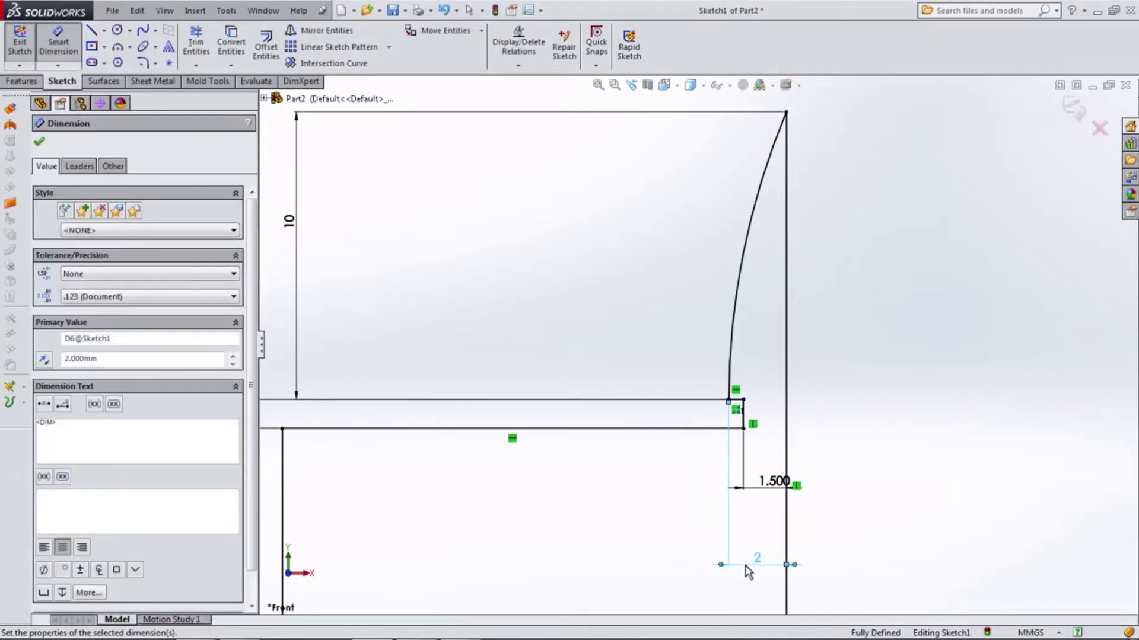
# Give the flame arc a radius of R10.
pyautogui.press('f')
pyautogui.scroll(-1, 727, 350)
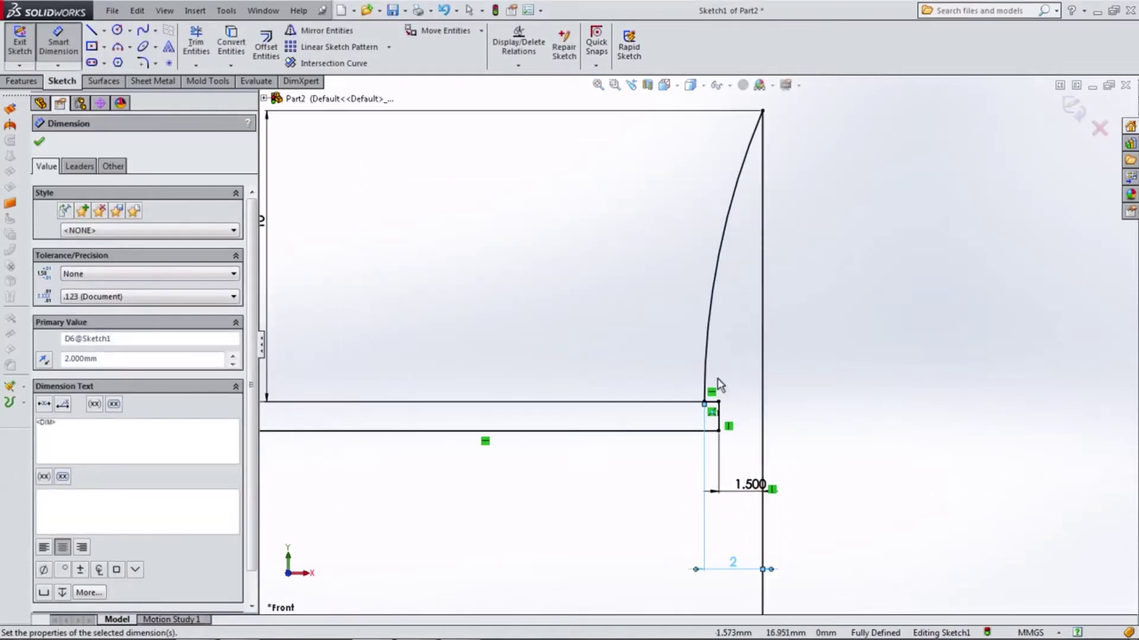
pyautogui.scroll(1, 721, 356)
pyautogui.scroll(2, 706, 367)
pyautogui.scroll(-3, 706, 368)
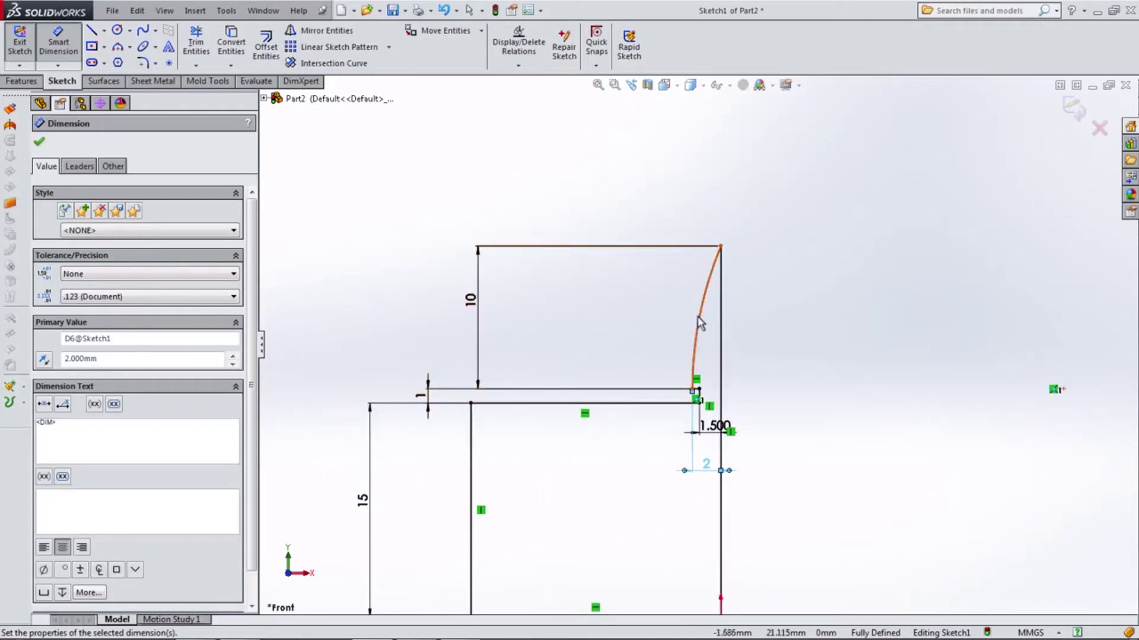
pyautogui.click(699, 323)
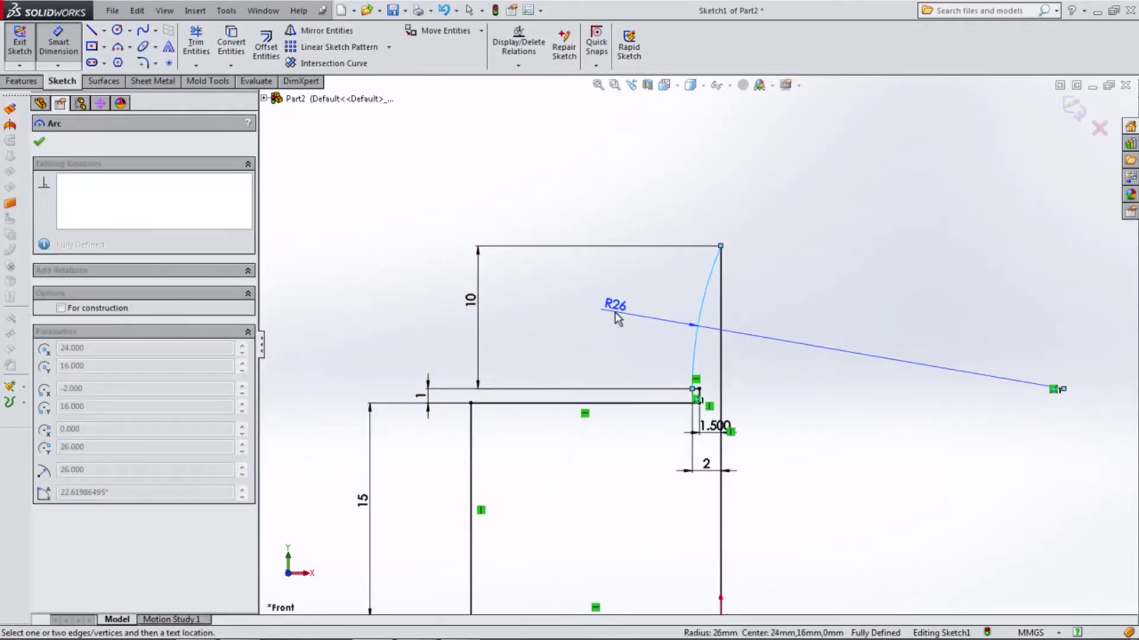
pyautogui.press('Escape')
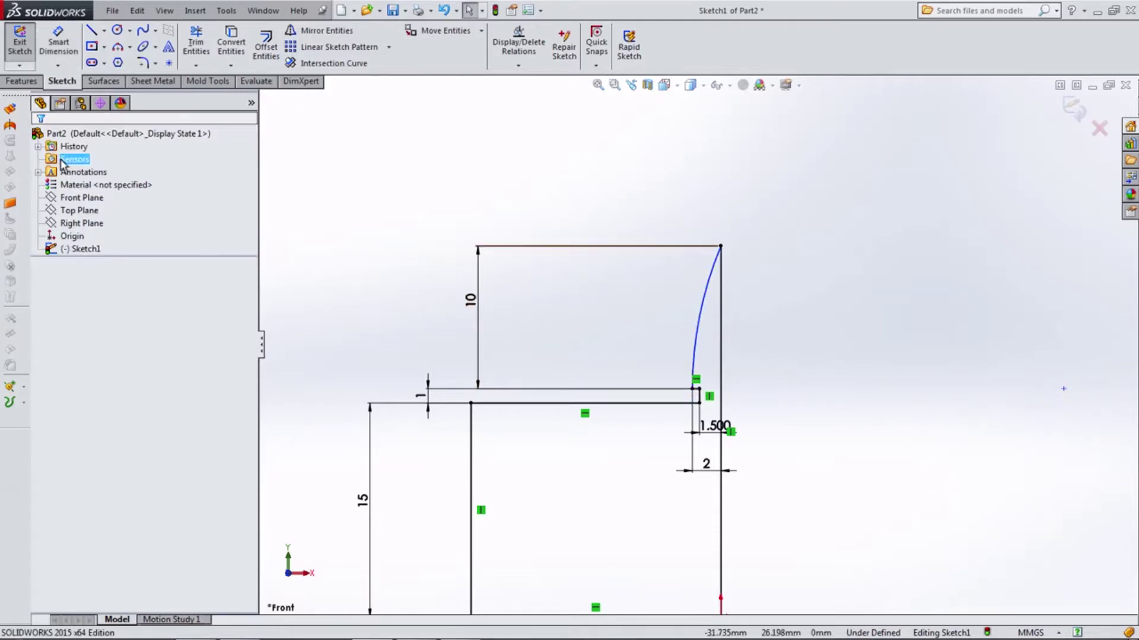
pyautogui.click(58, 42)
pyautogui.click(702, 299)
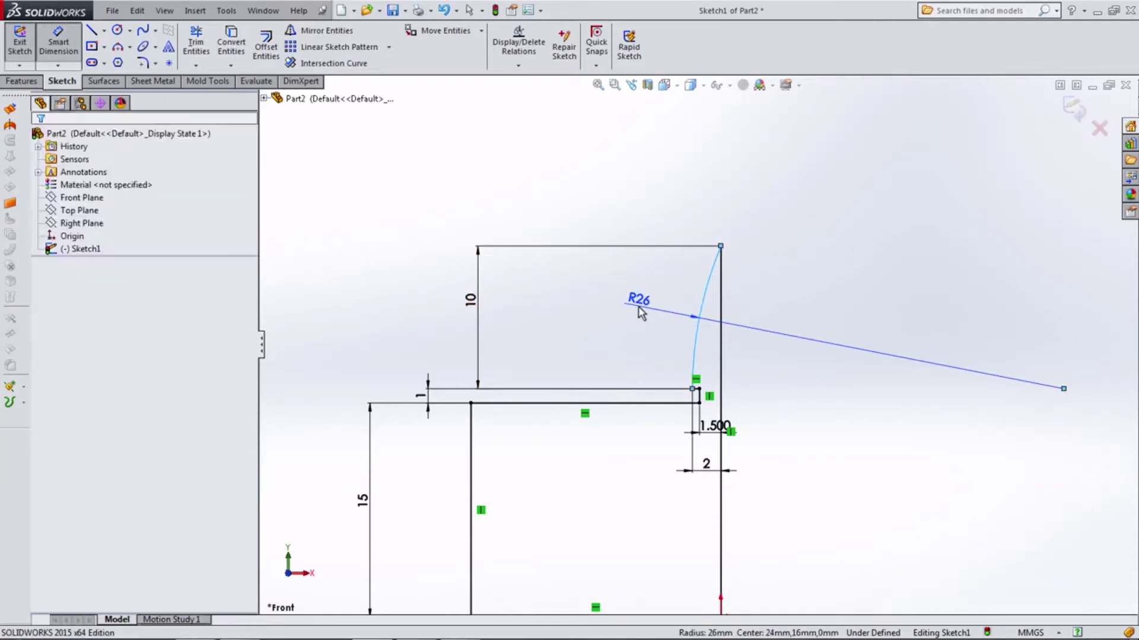
pyautogui.click(1063, 388)
pyautogui.write('10')
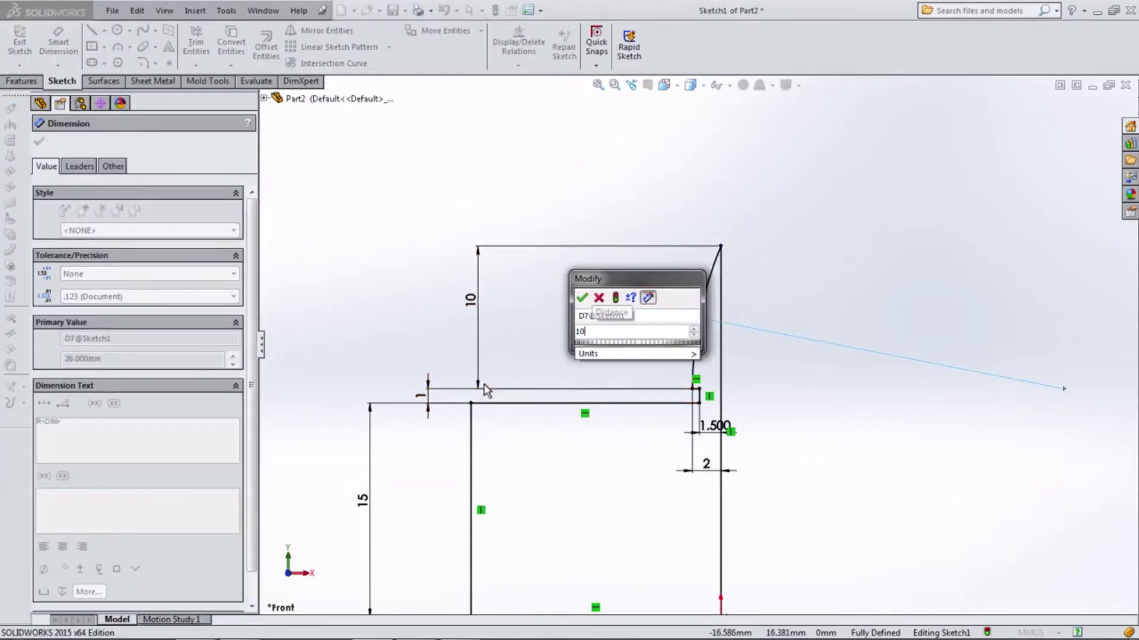
pyautogui.press('Return')
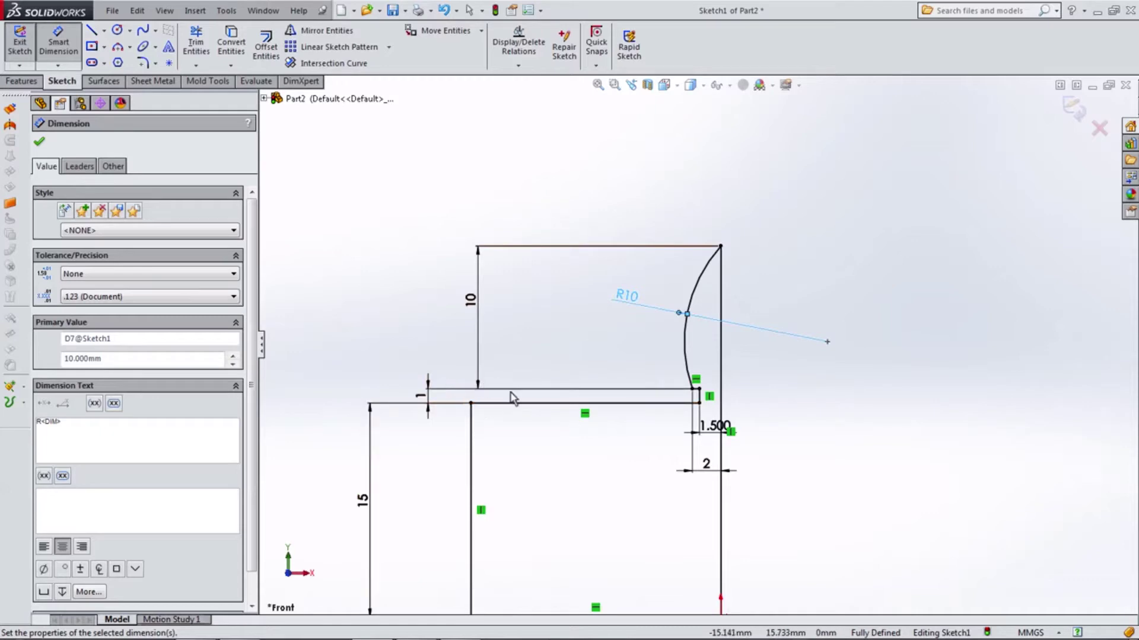
# Revolve the sketch around the right vertical line into a solid (Revolve1).
pyautogui.press('f')
pyautogui.click(22, 82)
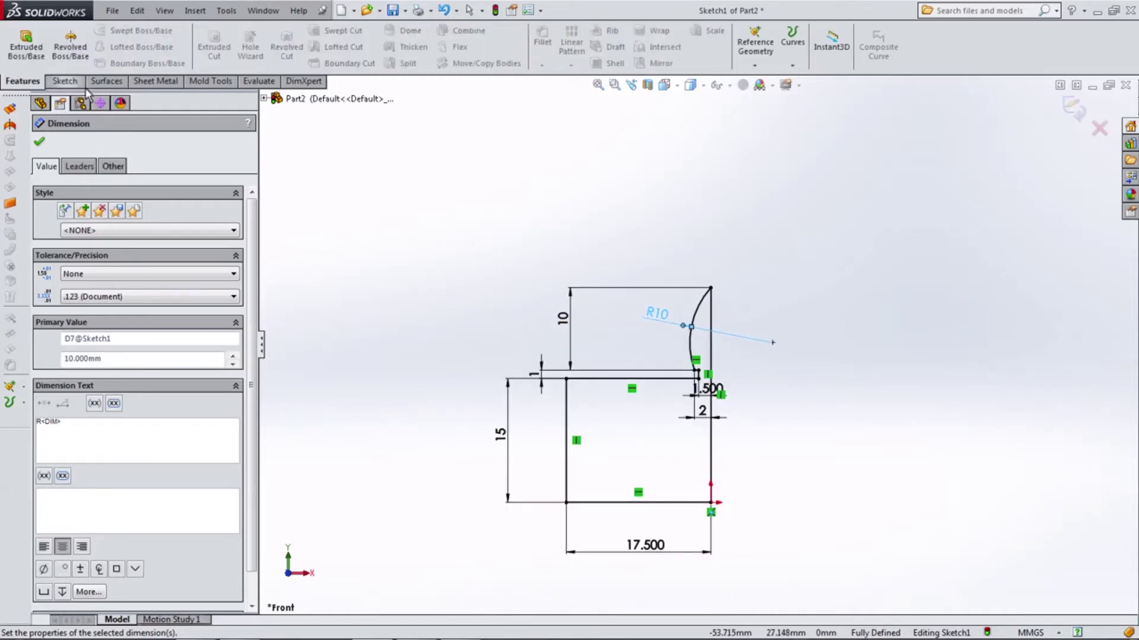
pyautogui.click(70, 44)
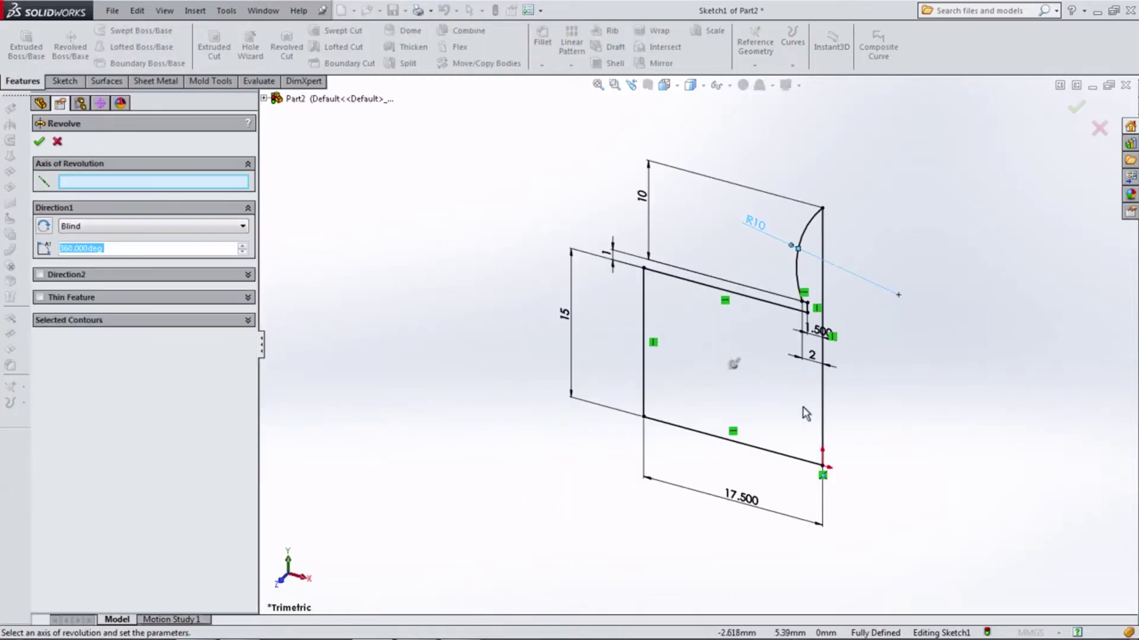
pyautogui.click(821, 397)
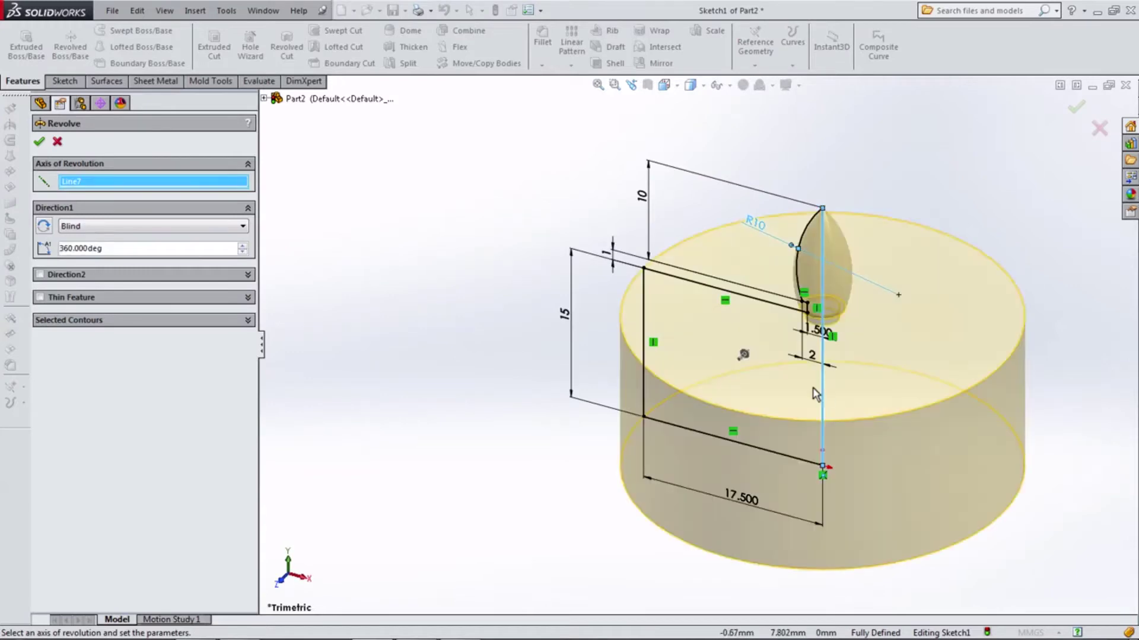
pyautogui.click(39, 142)
# Round the top circular edge with a 2 mm fillet (Fillet1).
pyautogui.moveTo(425, 399)
pyautogui.mouseDown(button='middle')
pyautogui.moveTo(424, 257)
pyautogui.moveTo(423, 358)
pyautogui.mouseUp(button='middle')
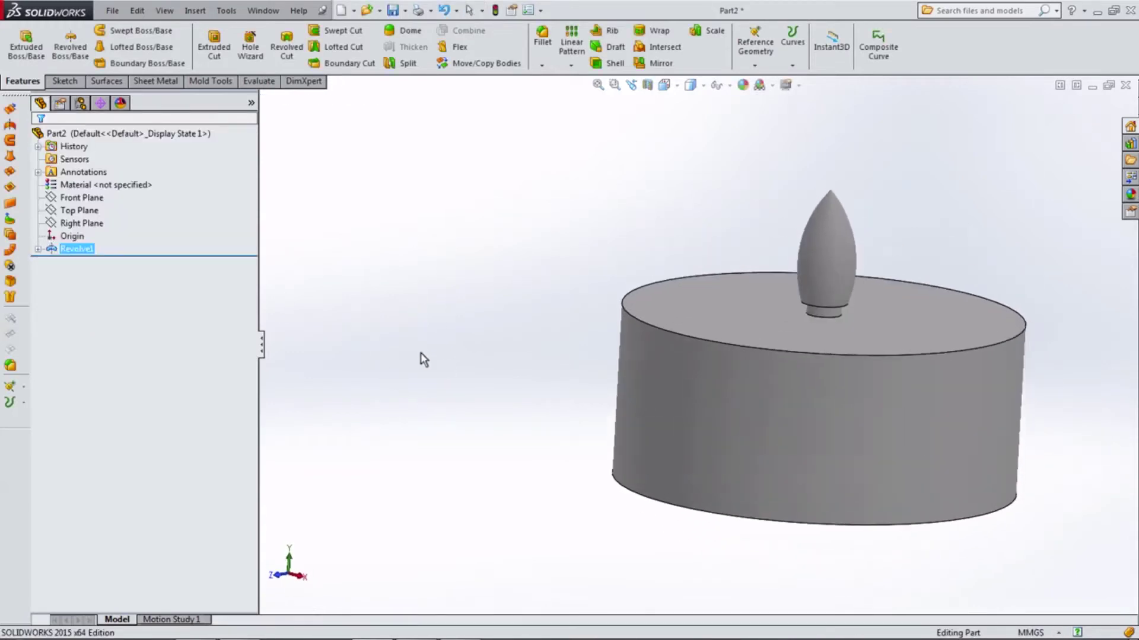
pyautogui.moveTo(506, 201); pyautogui.dragTo(594, 193, button='middle')
pyautogui.click(546, 46)
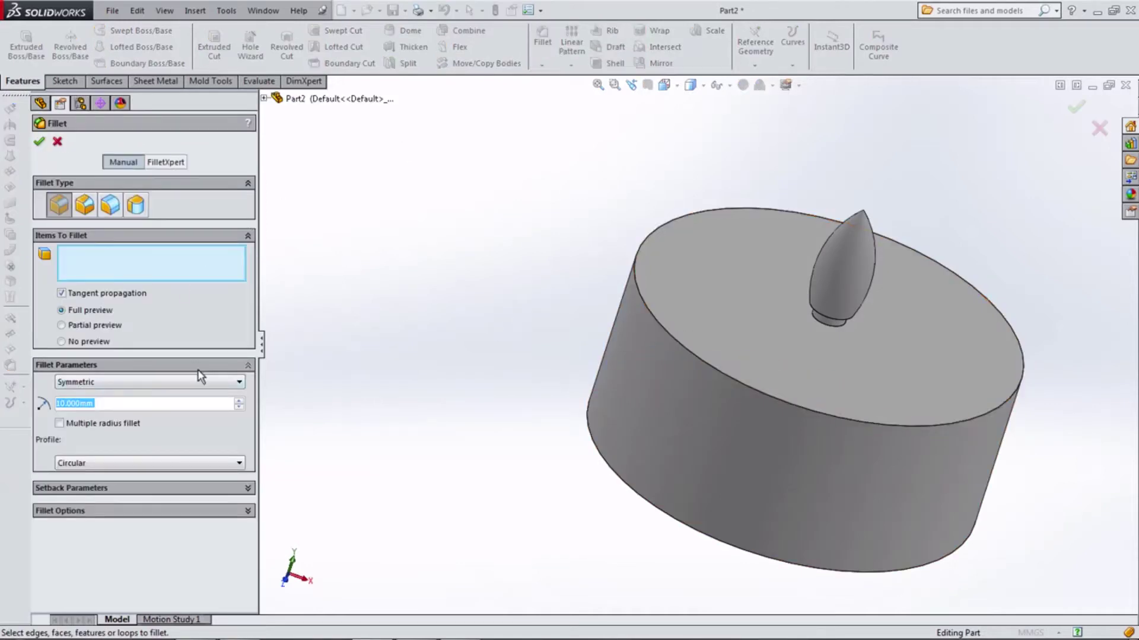
pyautogui.write('2')
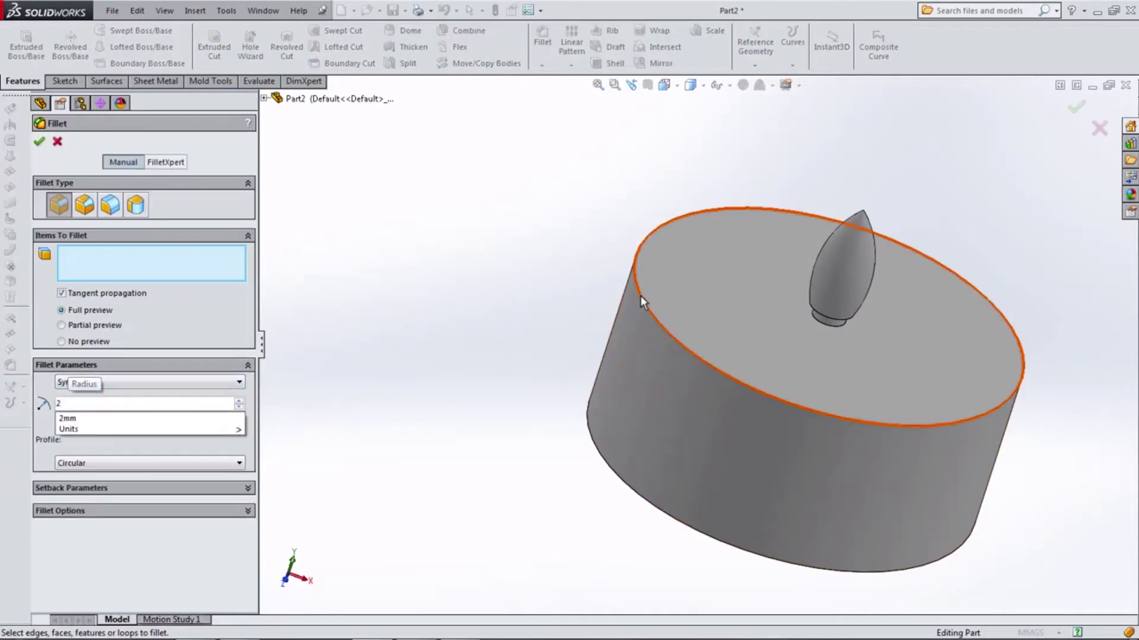
pyautogui.click(641, 296)
pyautogui.click(39, 145)
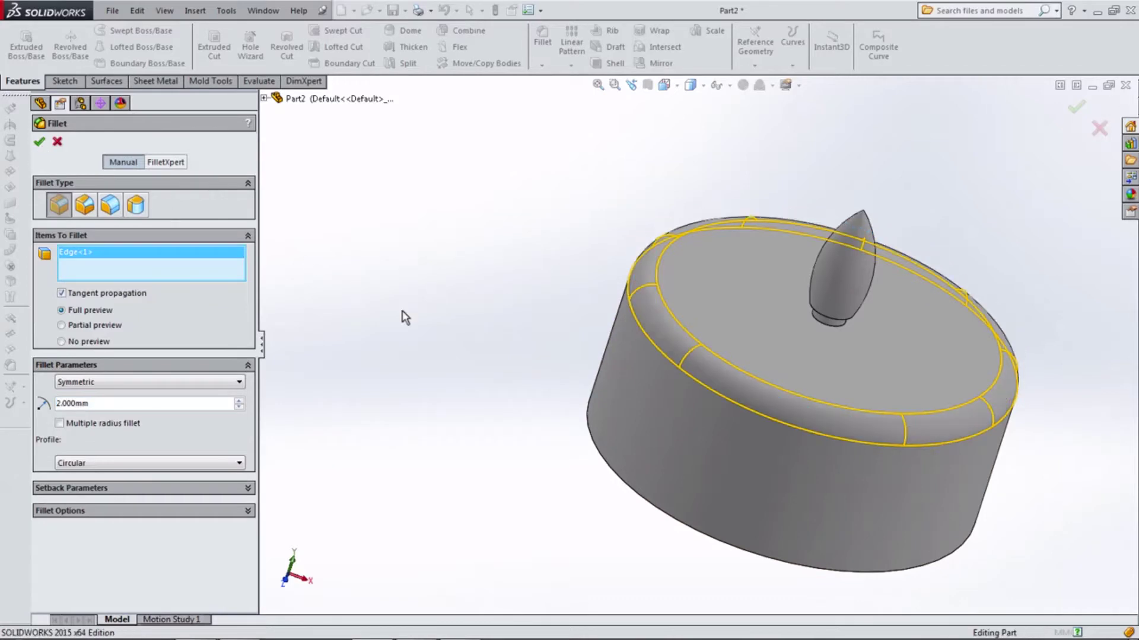
pyautogui.moveTo(402, 318)
pyautogui.mouseDown(button='middle')
pyautogui.moveTo(491, 267)
pyautogui.moveTo(572, 310)
pyautogui.moveTo(466, 216)
pyautogui.moveTo(483, 318)
pyautogui.mouseUp(button='middle')
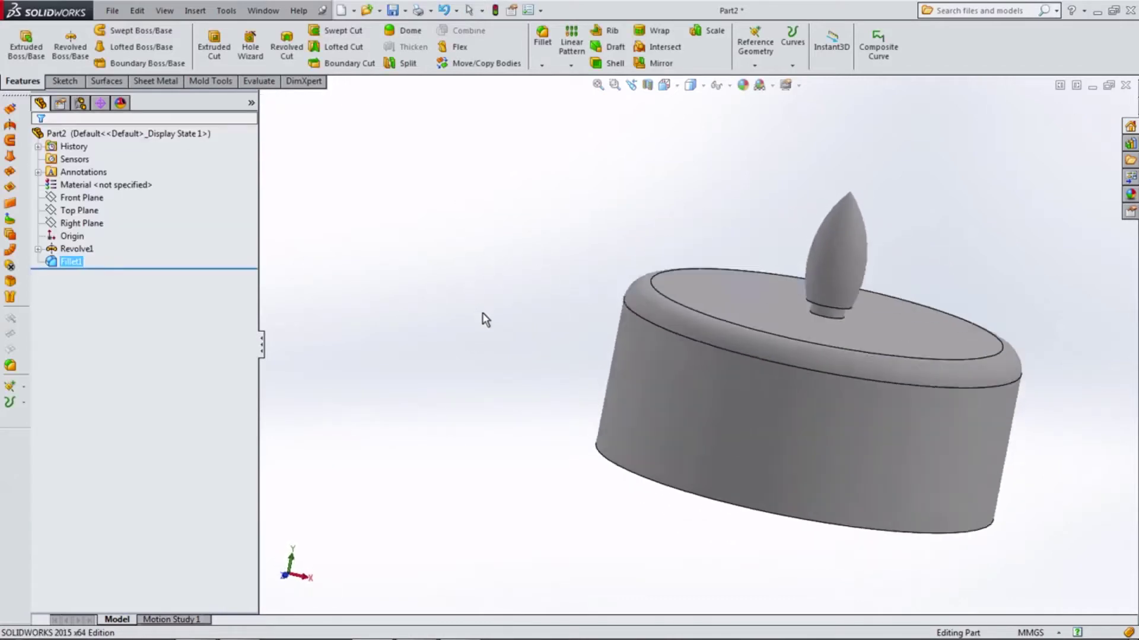
pyautogui.scroll(2, 478, 318)
pyautogui.click(665, 85)
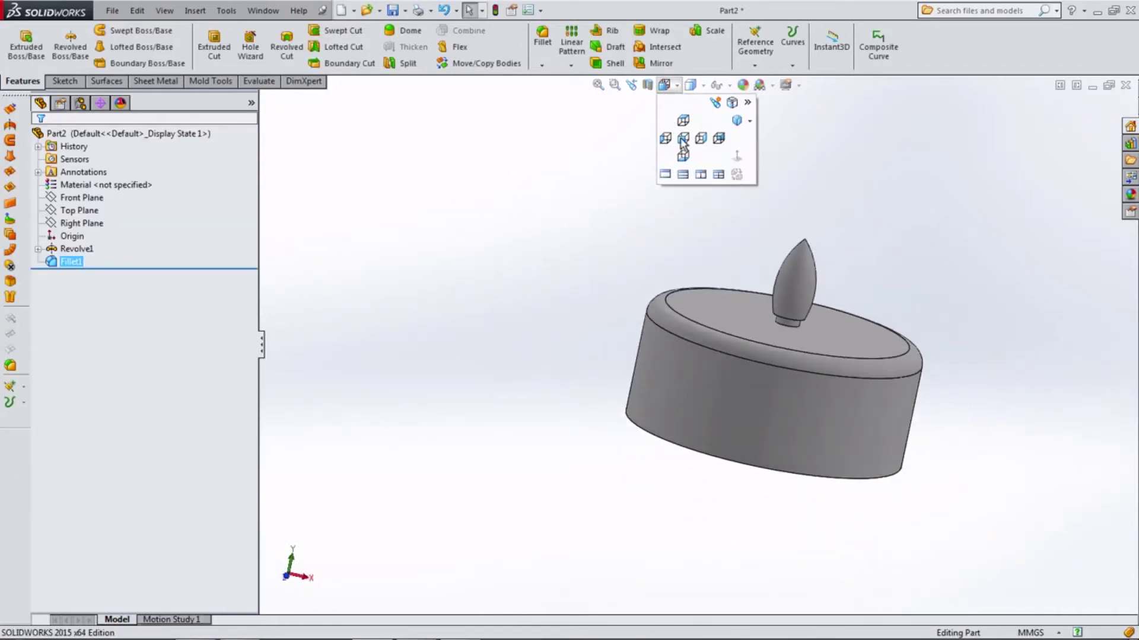
pyautogui.click(665, 142)
pyautogui.scroll(-3, 564, 157)
pyautogui.moveTo(564, 158); pyautogui.dragTo(581, 284, button='middle')
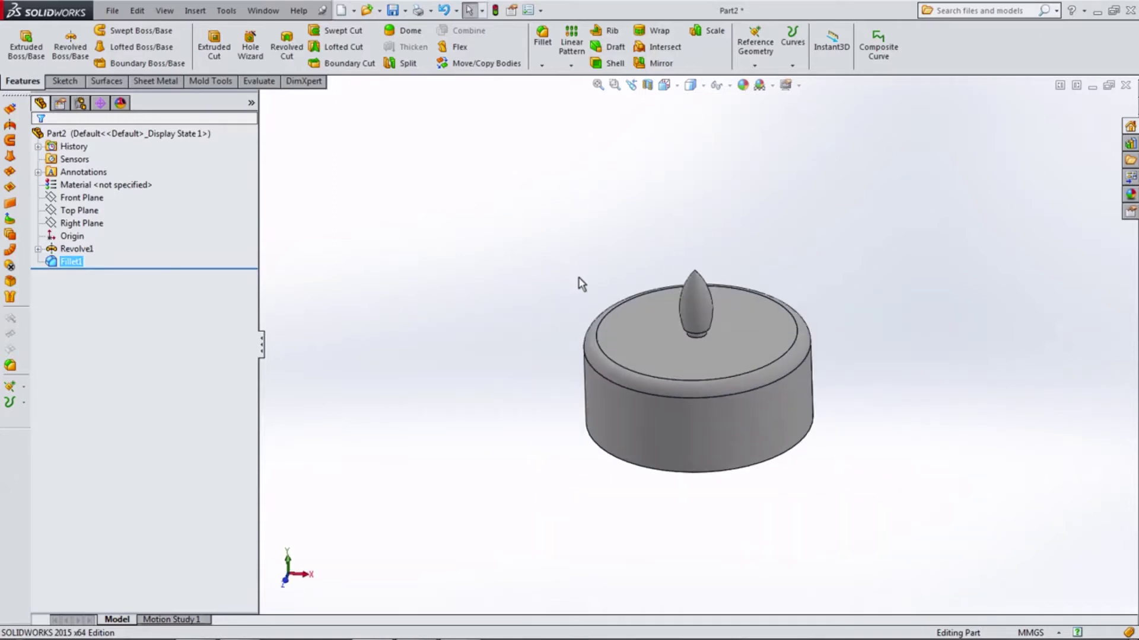
# Apply a pale White appearance to the whole tea-light part.
pyautogui.click(742, 85)
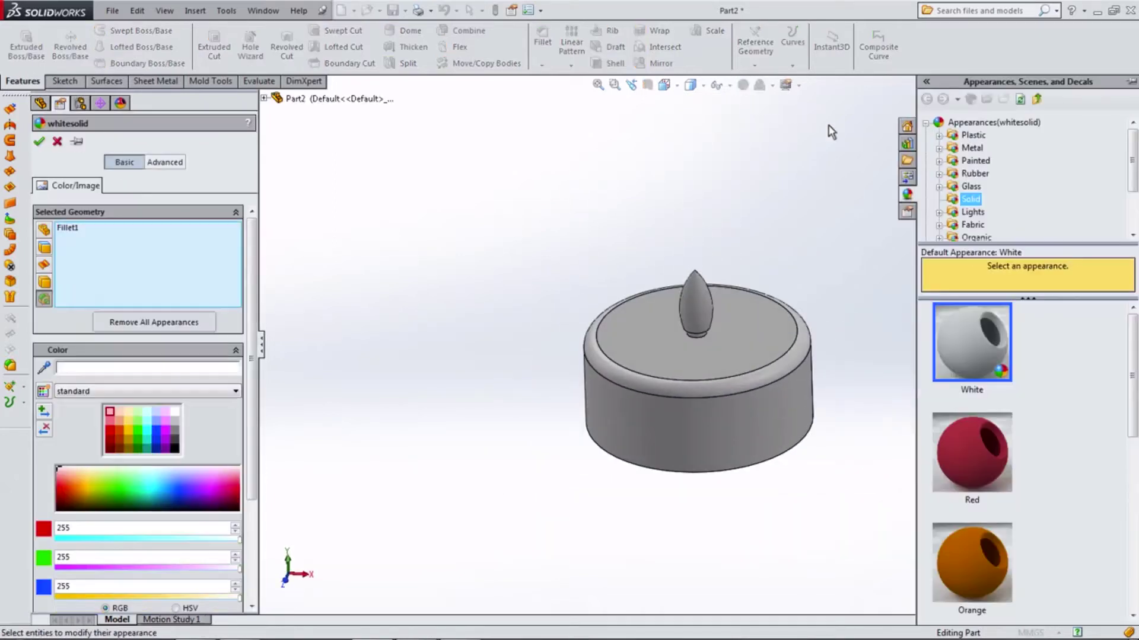
pyautogui.click(962, 341)
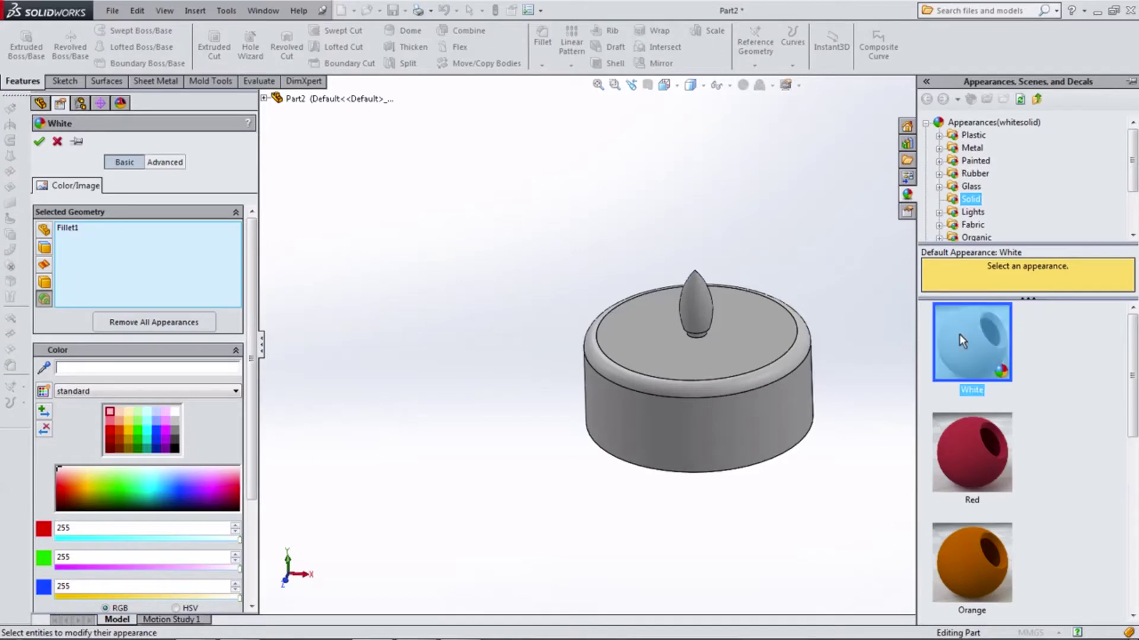
pyautogui.rightClick(172, 268)
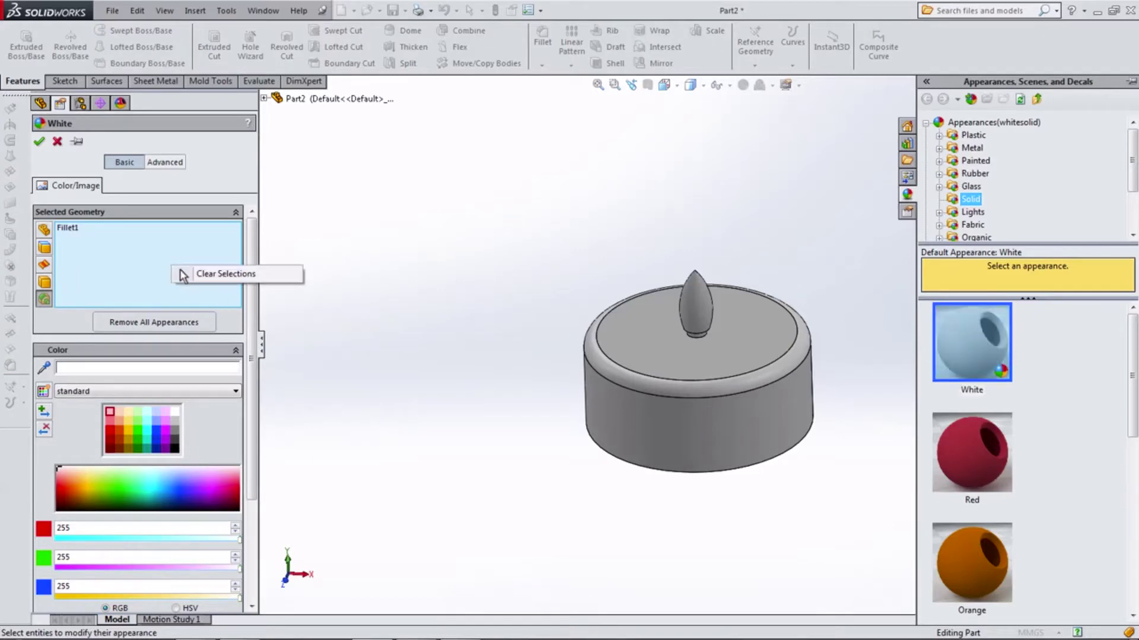
pyautogui.click(199, 276)
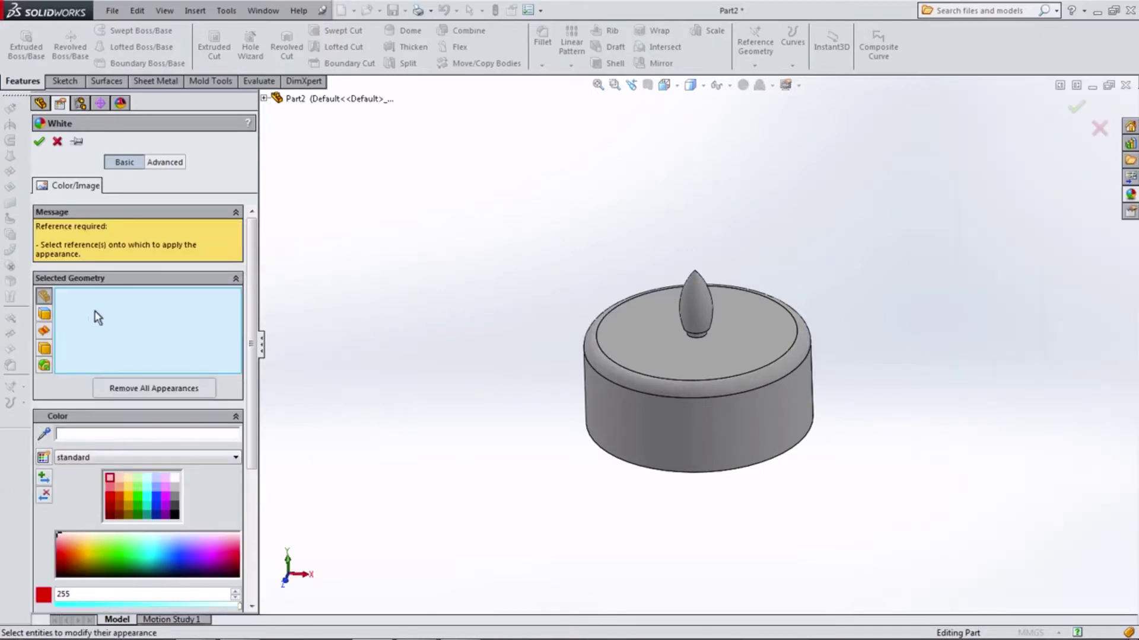
pyautogui.click(674, 422)
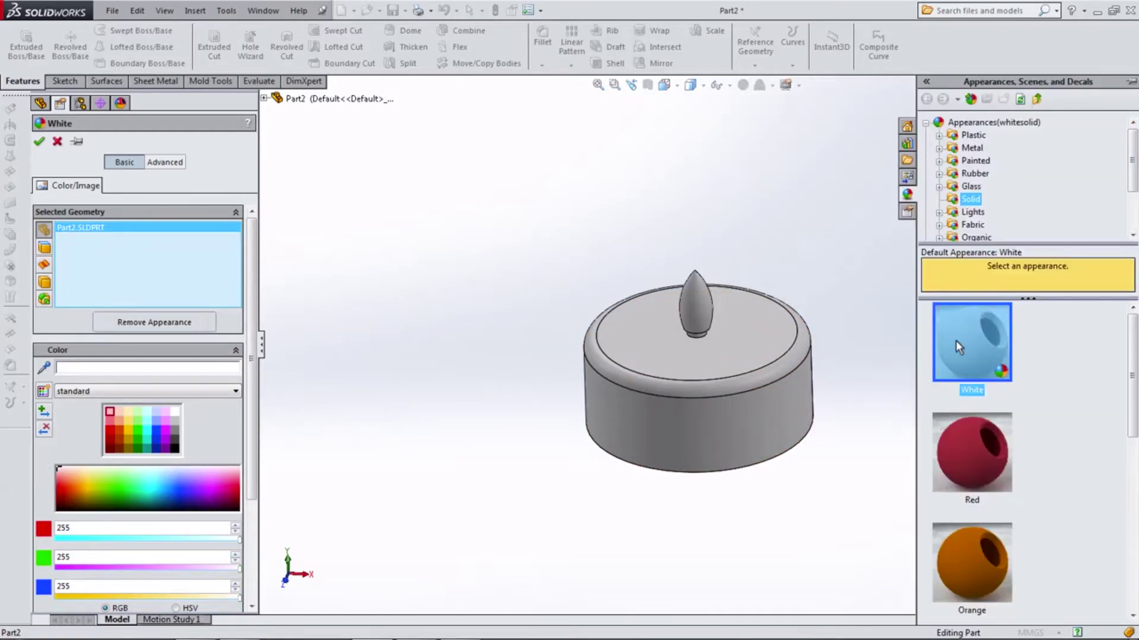
pyautogui.click(175, 412)
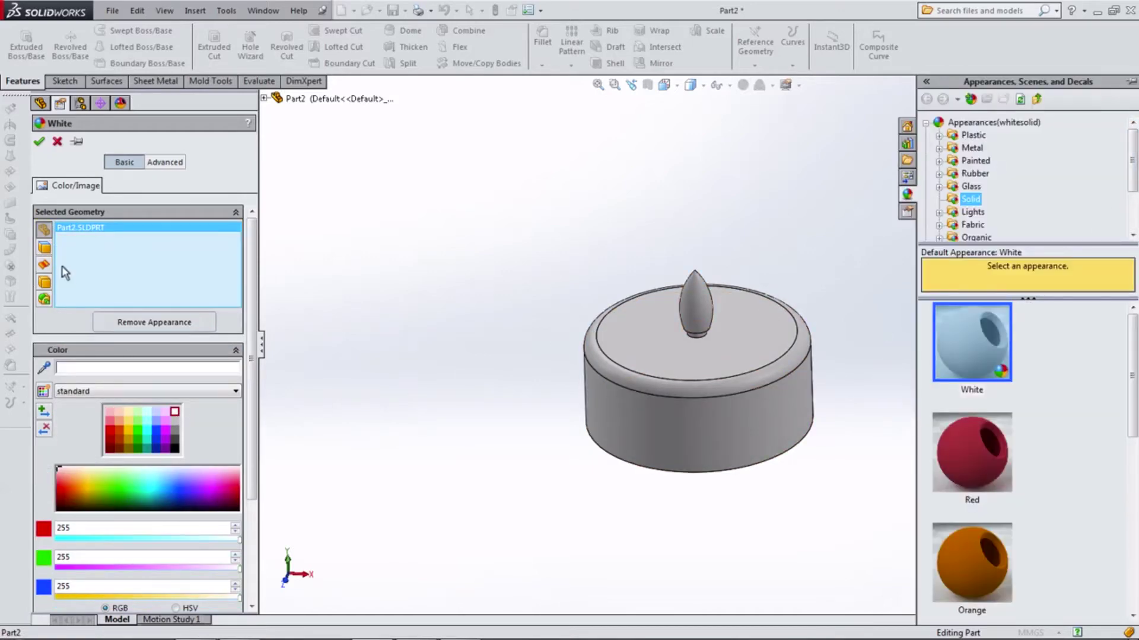
pyautogui.click(38, 141)
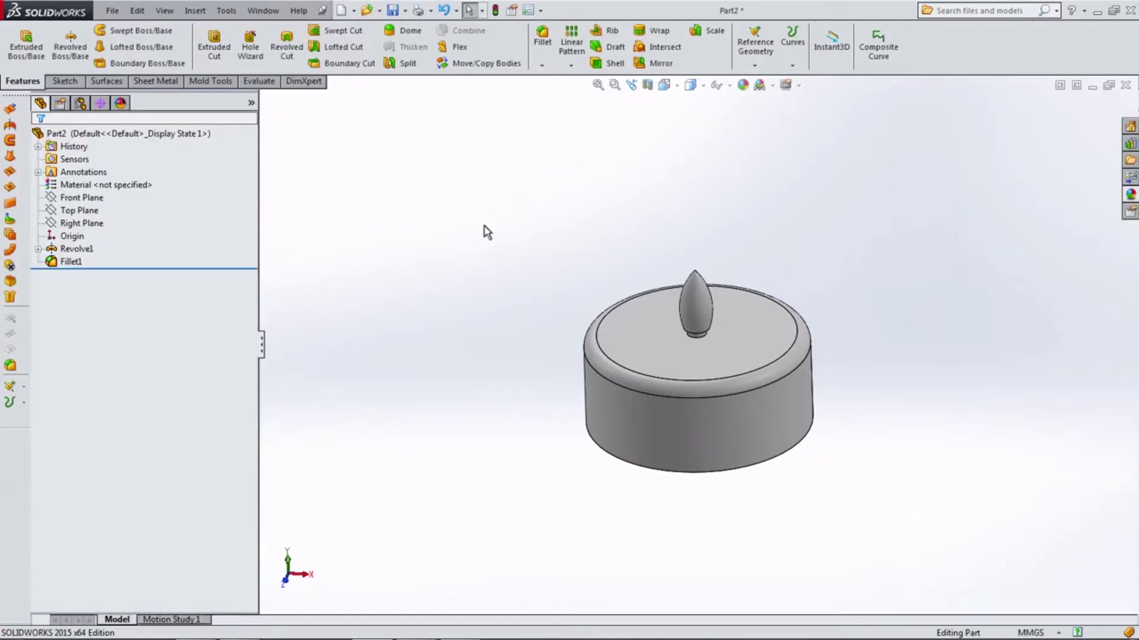
# Reopen the appearance editor and remove Part2 from the selected geometry.
pyautogui.click(744, 85)
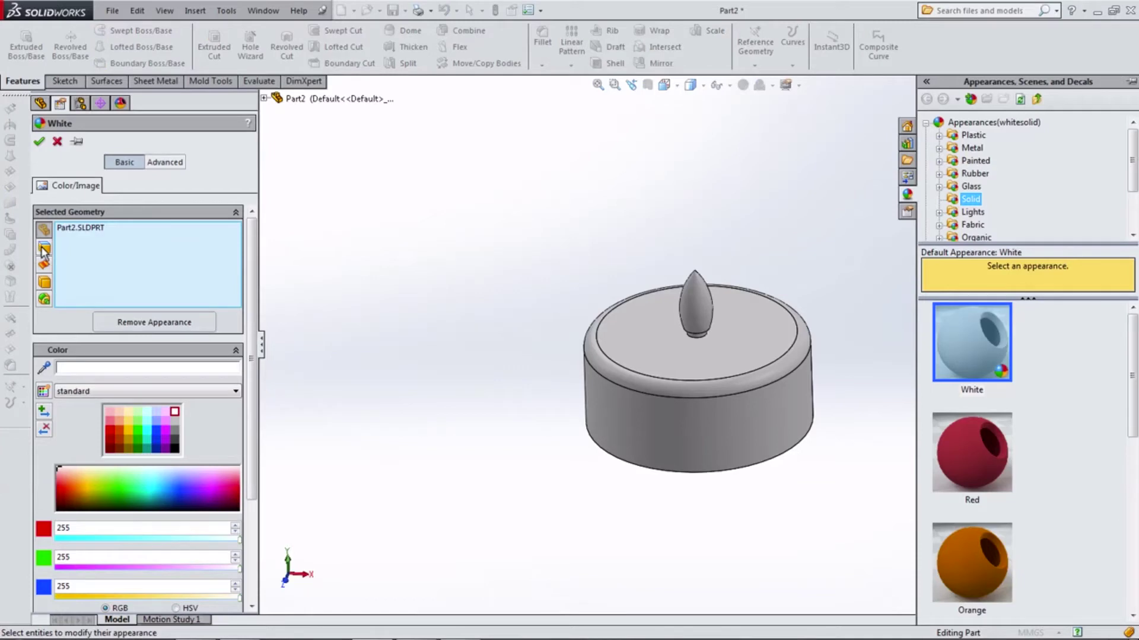
pyautogui.rightClick(77, 234)
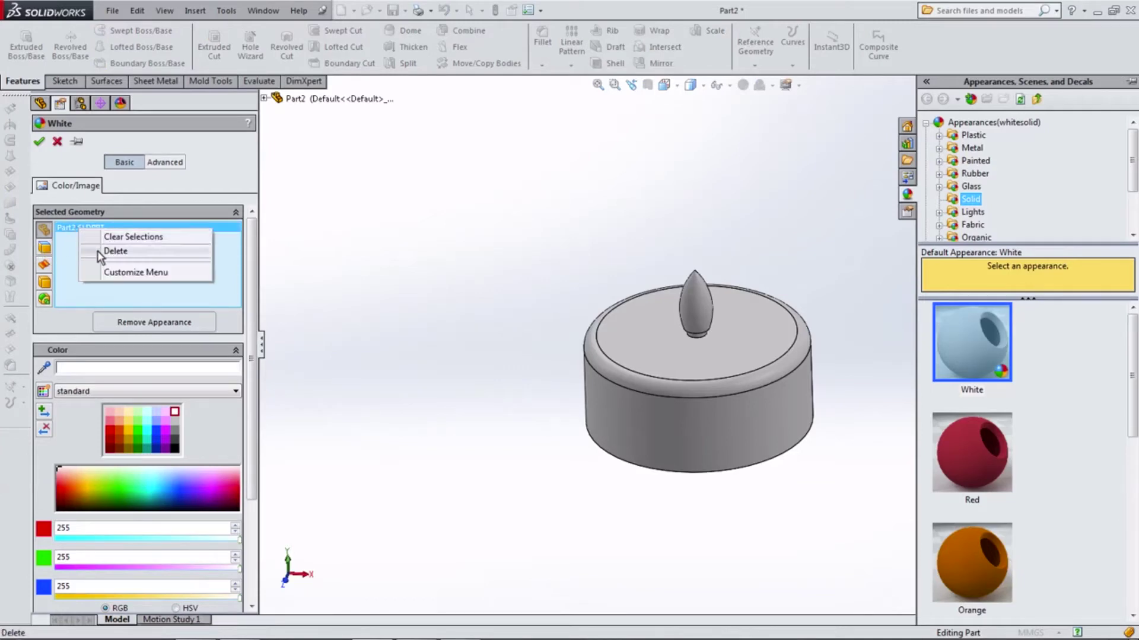
pyautogui.click(98, 251)
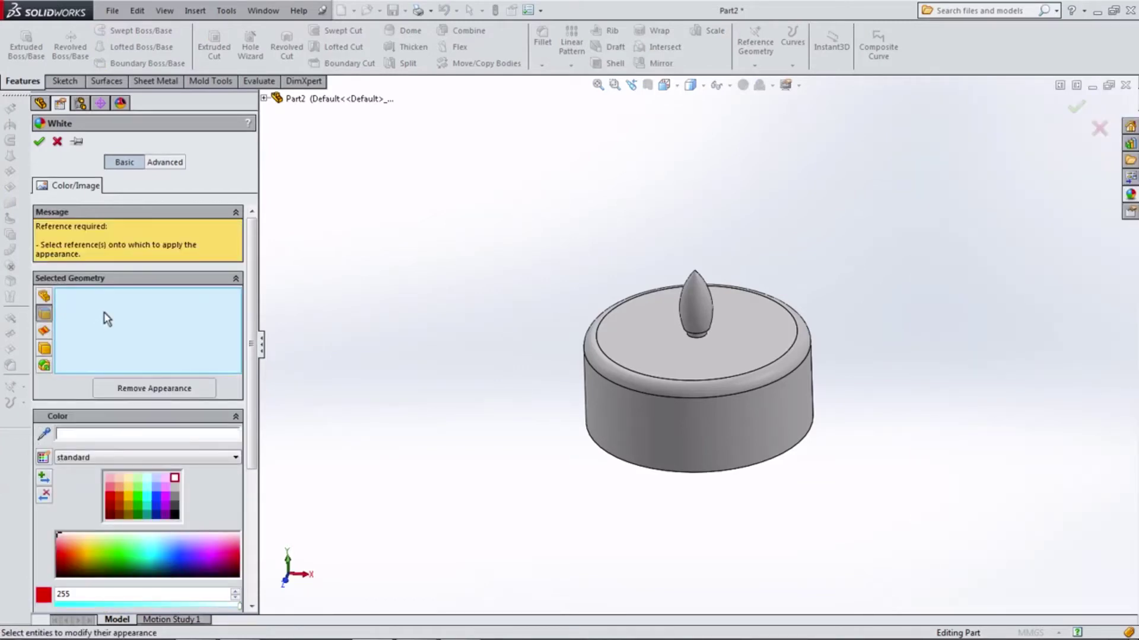
# Colour the flame face yellow (255, 255, 0) and add the flame's base ring.
pyautogui.click(692, 302)
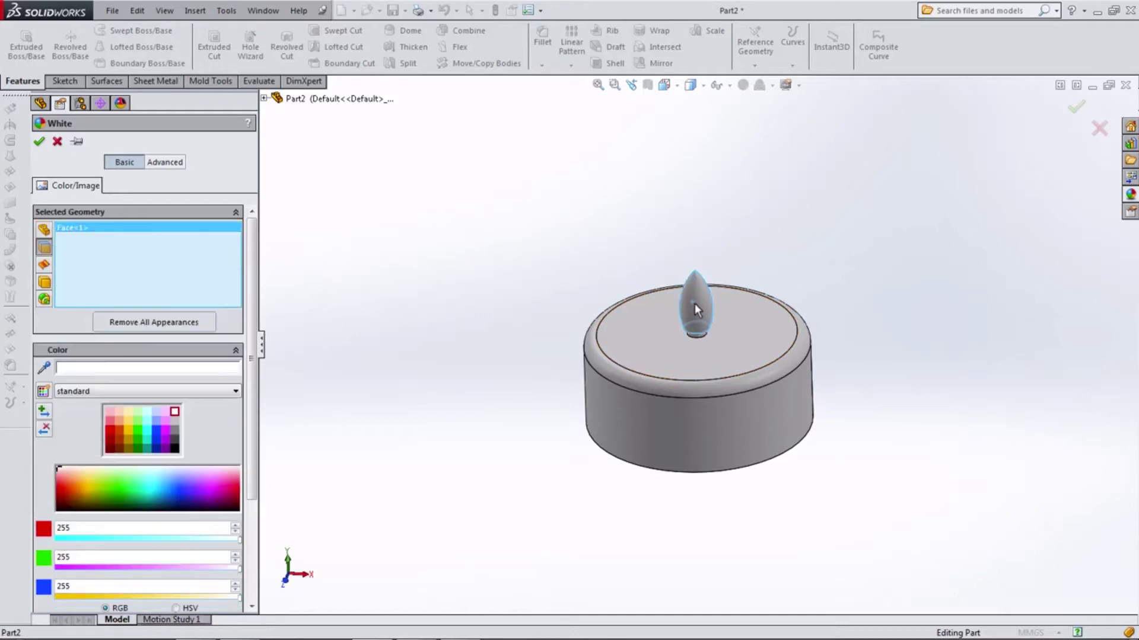
pyautogui.click(127, 421)
pyautogui.click(128, 429)
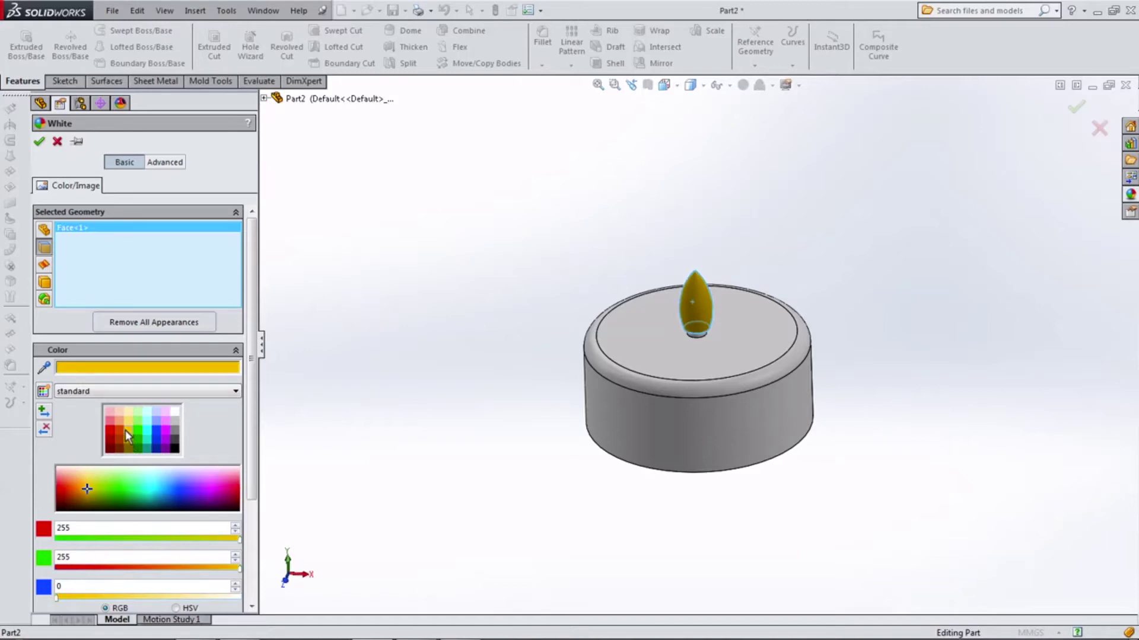
pyautogui.moveTo(473, 284); pyautogui.dragTo(467, 188, button='middle')
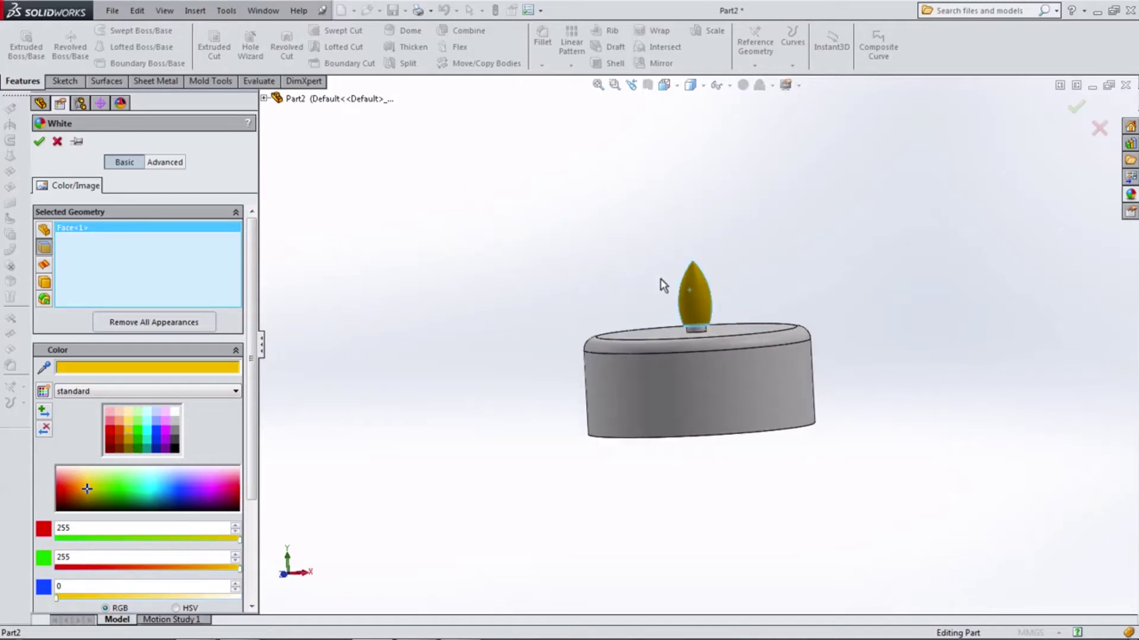
pyautogui.scroll(-5, 663, 285)
pyautogui.click(628, 395)
pyautogui.moveTo(506, 297)
pyautogui.mouseDown(button='middle')
pyautogui.moveTo(391, 229)
pyautogui.moveTo(310, 259)
pyautogui.moveTo(305, 244)
pyautogui.moveTo(320, 221)
pyautogui.moveTo(468, 297)
pyautogui.moveTo(484, 277)
pyautogui.mouseUp(button='middle')
pyautogui.scroll(-3, 604, 361)
pyautogui.scroll(-3, 485, 294)
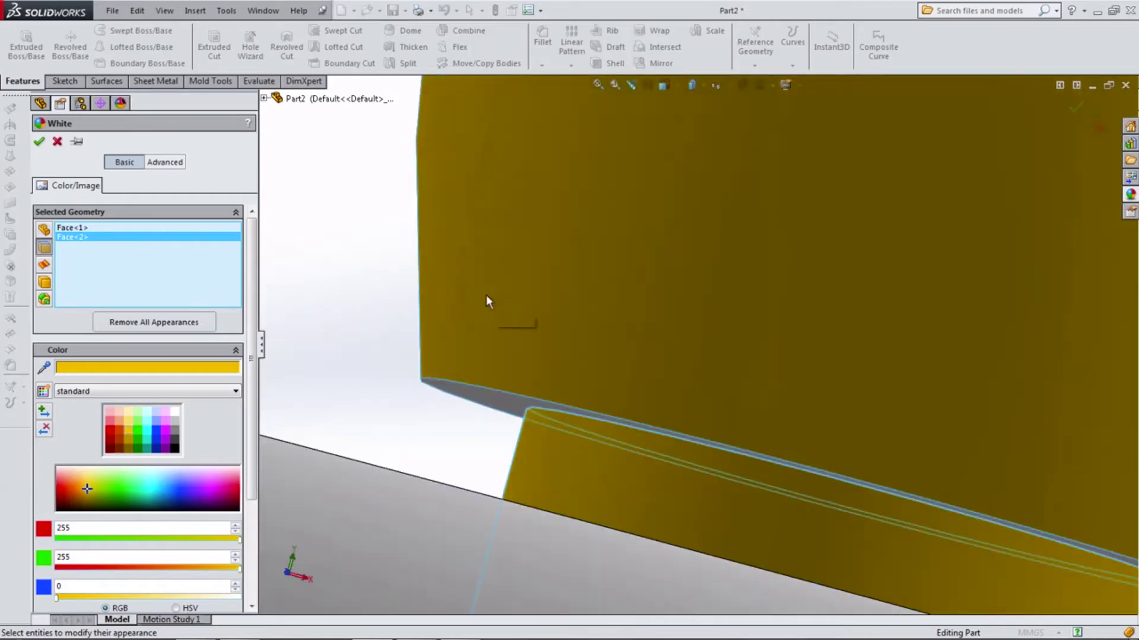
# Add another flame-base face, drop the base ring face, and confirm the yellow appearance.
pyautogui.click(496, 394)
pyautogui.scroll(5, 485, 386)
pyautogui.scroll(5, 503, 285)
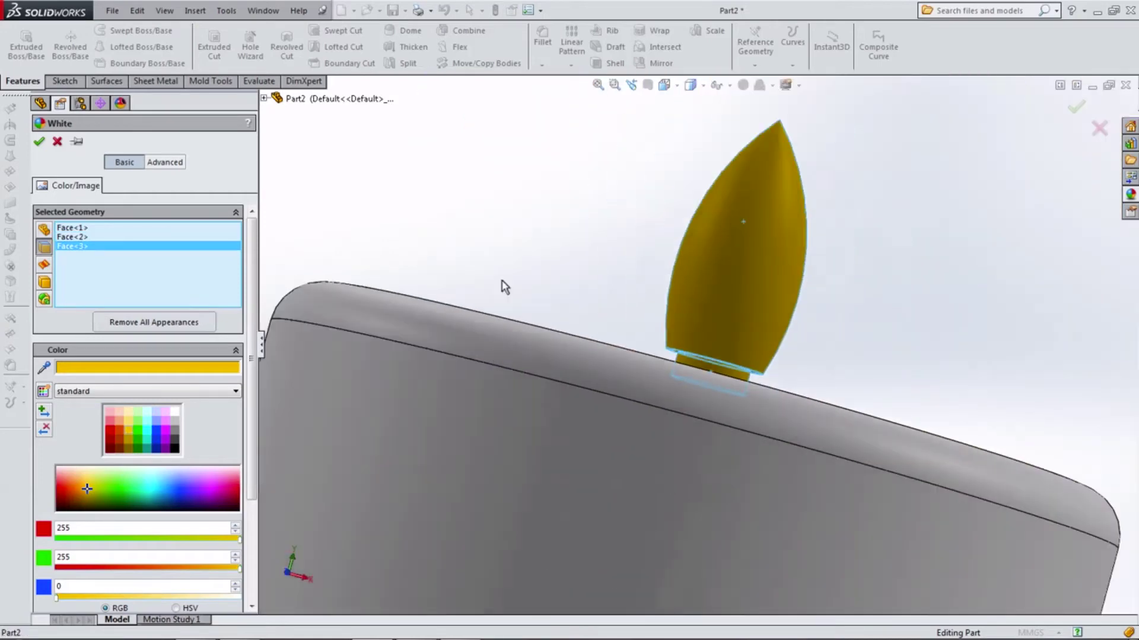
pyautogui.scroll(3, 516, 246)
pyautogui.moveTo(516, 247); pyautogui.dragTo(499, 336, button='middle')
pyautogui.scroll(2, 501, 338)
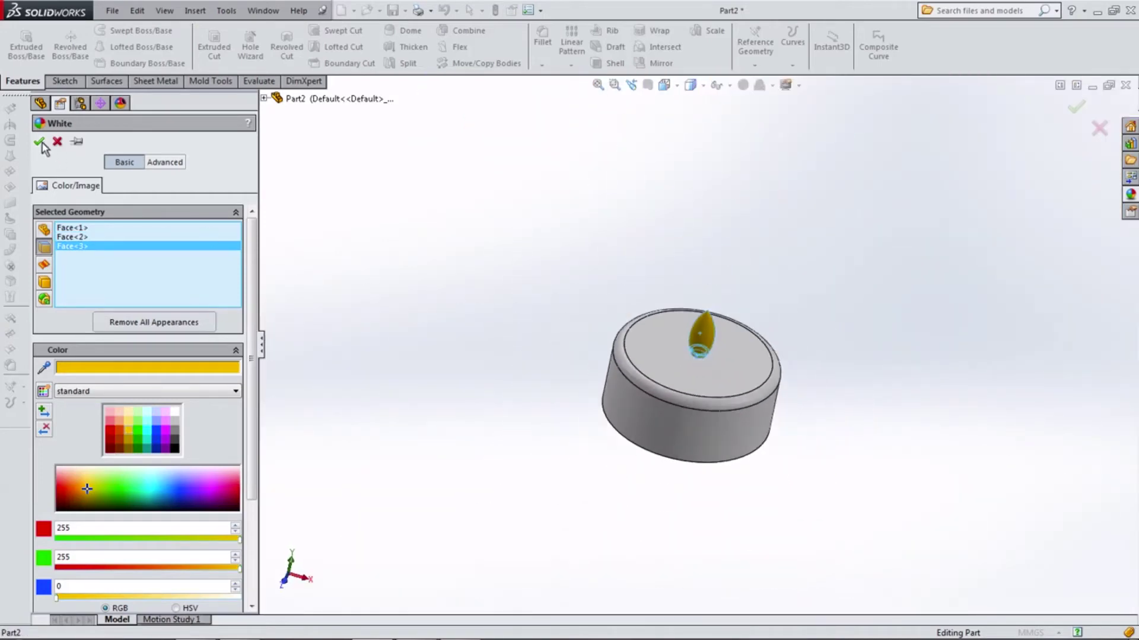
pyautogui.scroll(-5, 626, 354)
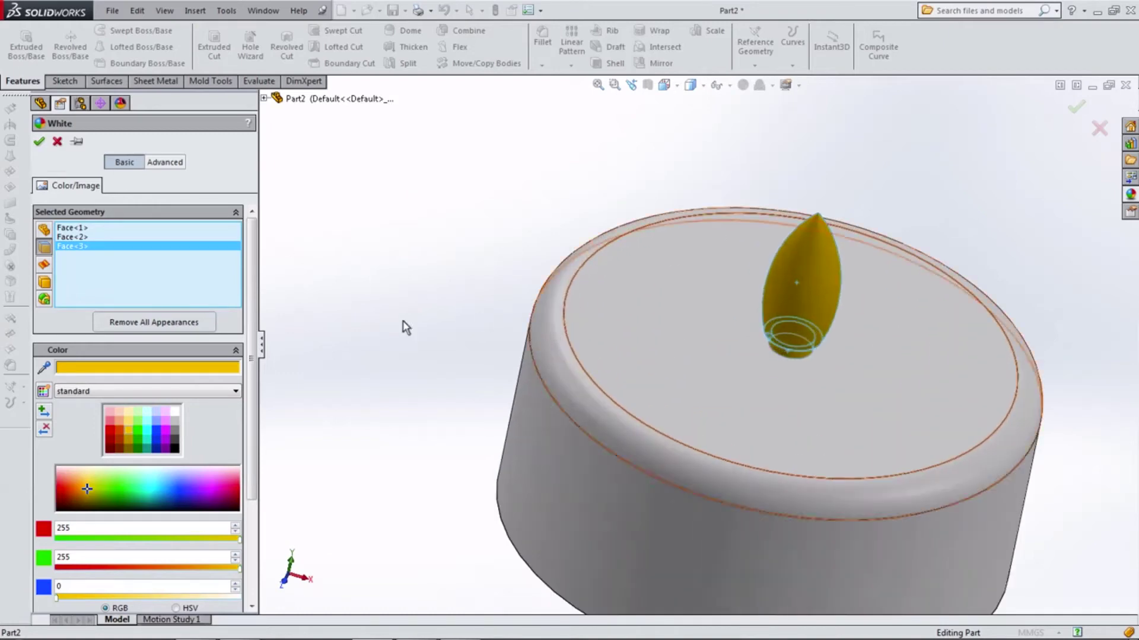
pyautogui.scroll(-4, 694, 335)
pyautogui.scroll(-2, 805, 327)
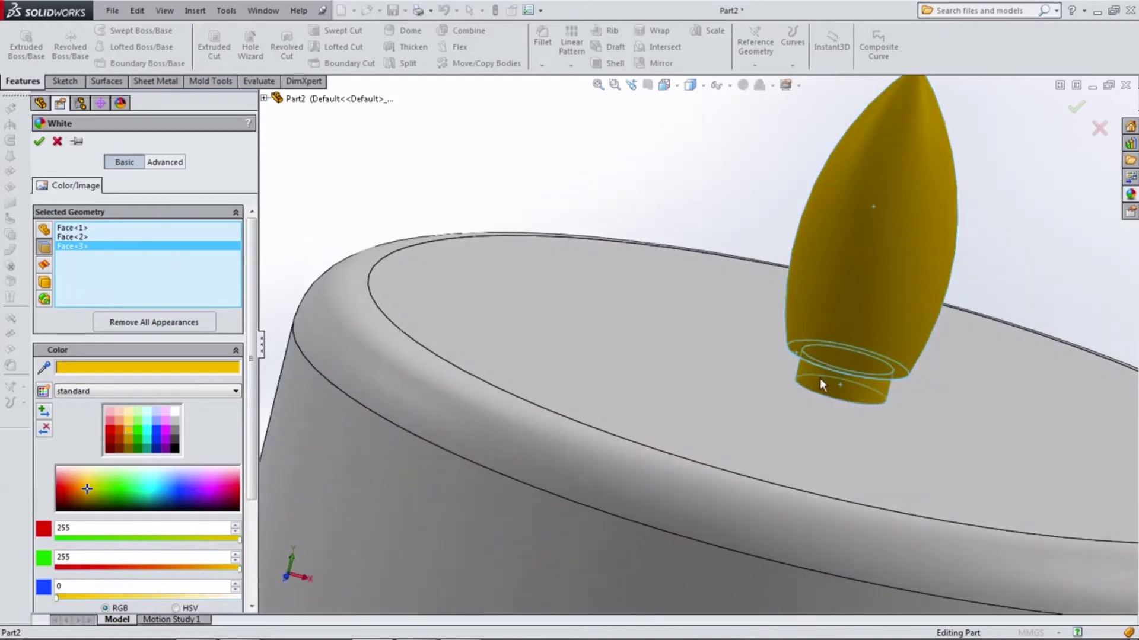
pyautogui.click(820, 379)
pyautogui.scroll(2, 552, 196)
pyautogui.scroll(2, 545, 184)
pyautogui.scroll(1, 481, 197)
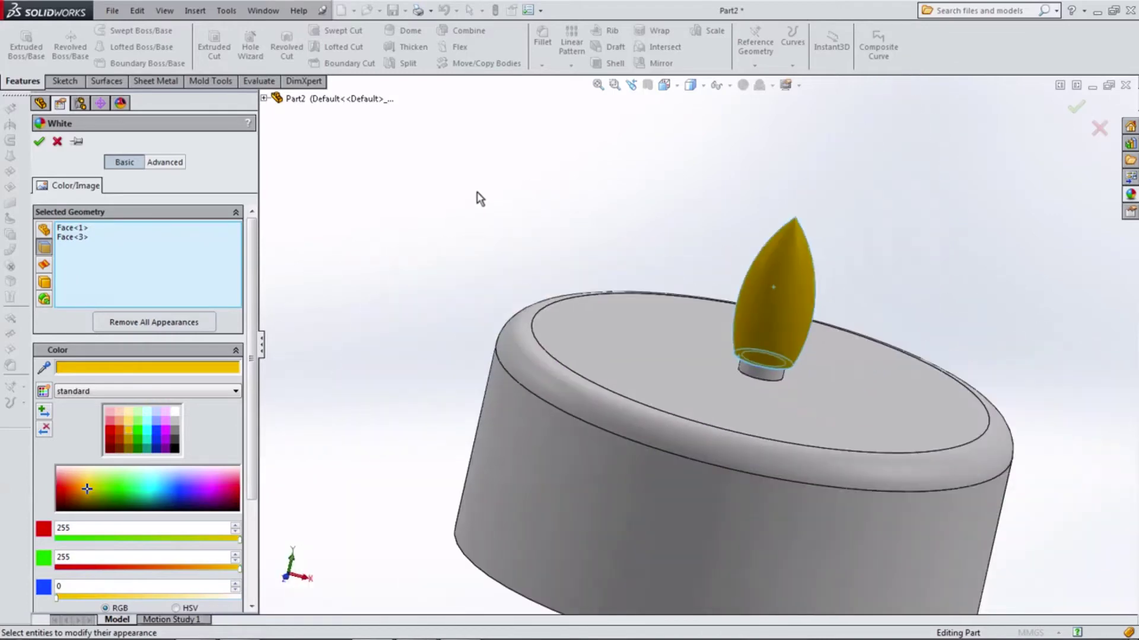
pyautogui.scroll(1, 479, 197)
pyautogui.click(39, 141)
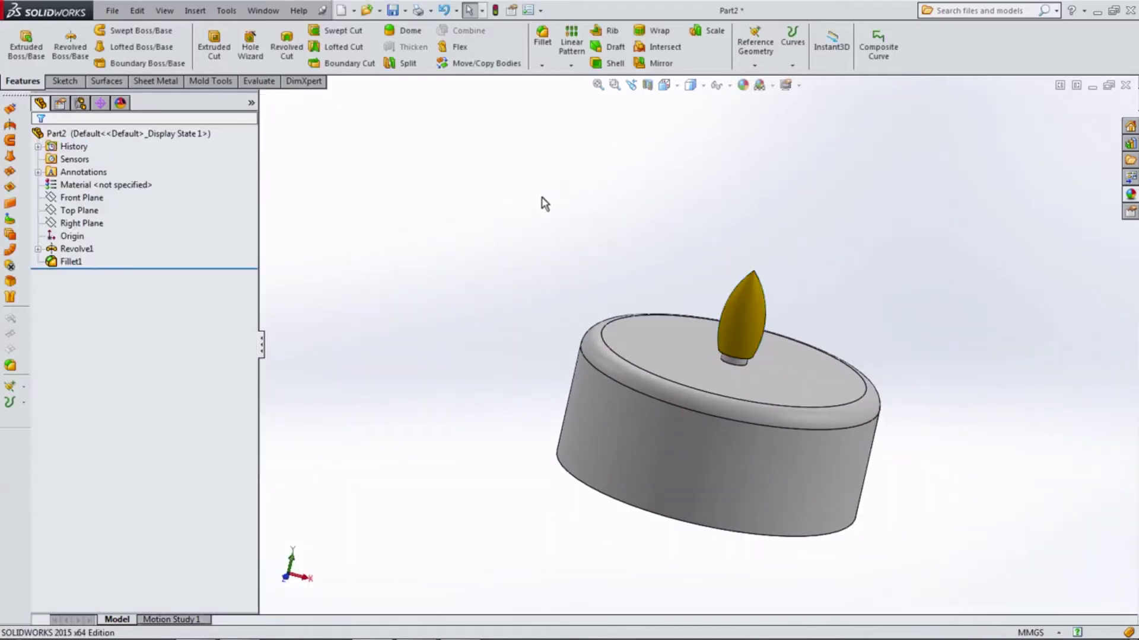
# Turn on shadows in shaded mode and view the tea-light from front and isometric.
pyautogui.click(664, 85)
pyautogui.click(687, 141)
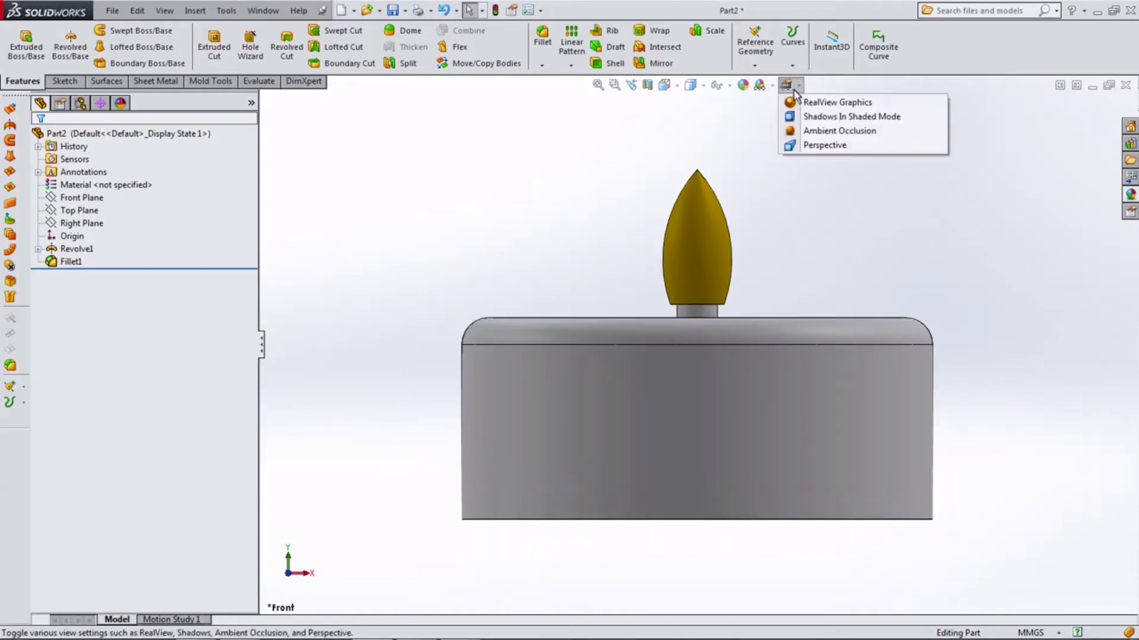
pyautogui.click(795, 117)
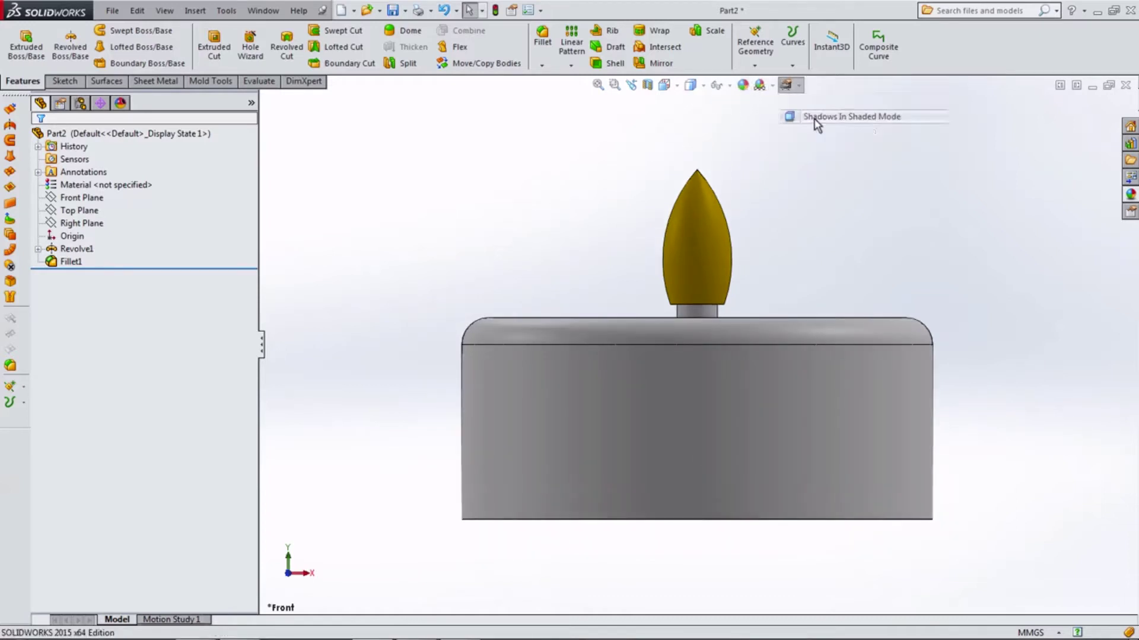
pyautogui.scroll(3, 806, 240)
pyautogui.moveTo(806, 240)
pyautogui.mouseDown(button='middle')
pyautogui.moveTo(809, 380)
pyautogui.moveTo(787, 376)
pyautogui.mouseUp(button='middle')
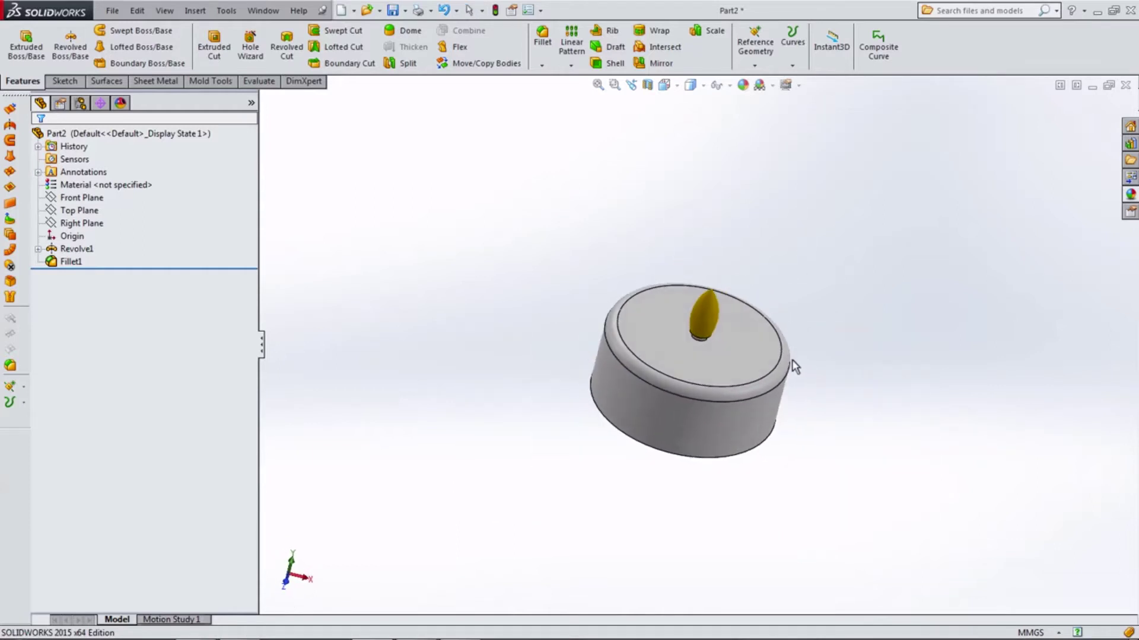
pyautogui.click(670, 89)
pyautogui.click(735, 125)
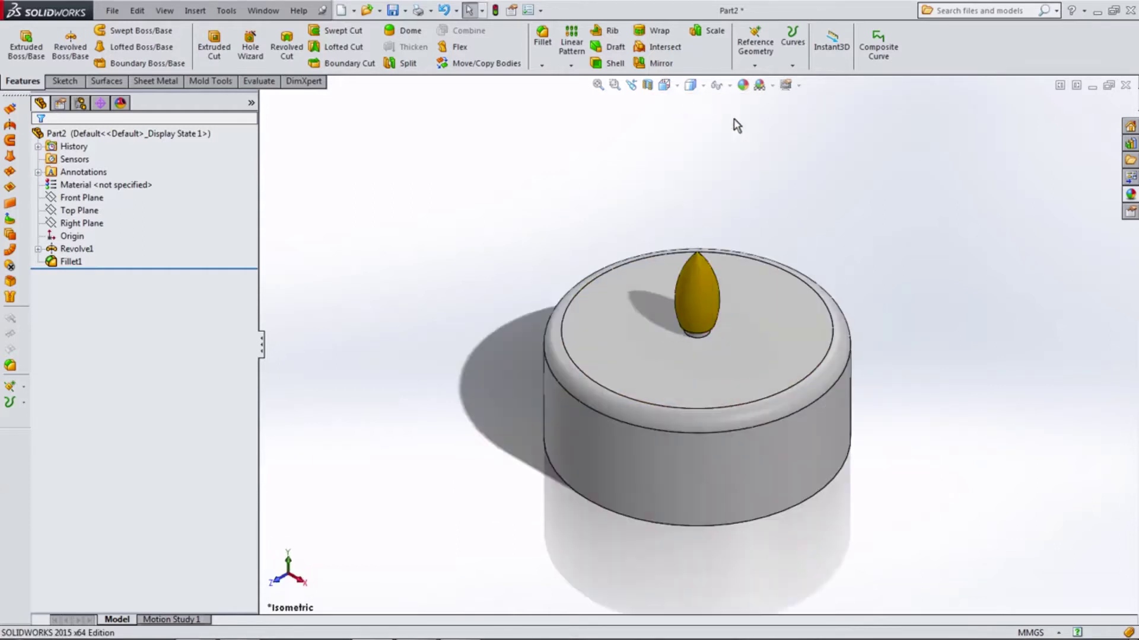
# Switch the display style to Shaded without edges.
pyautogui.click(664, 85)
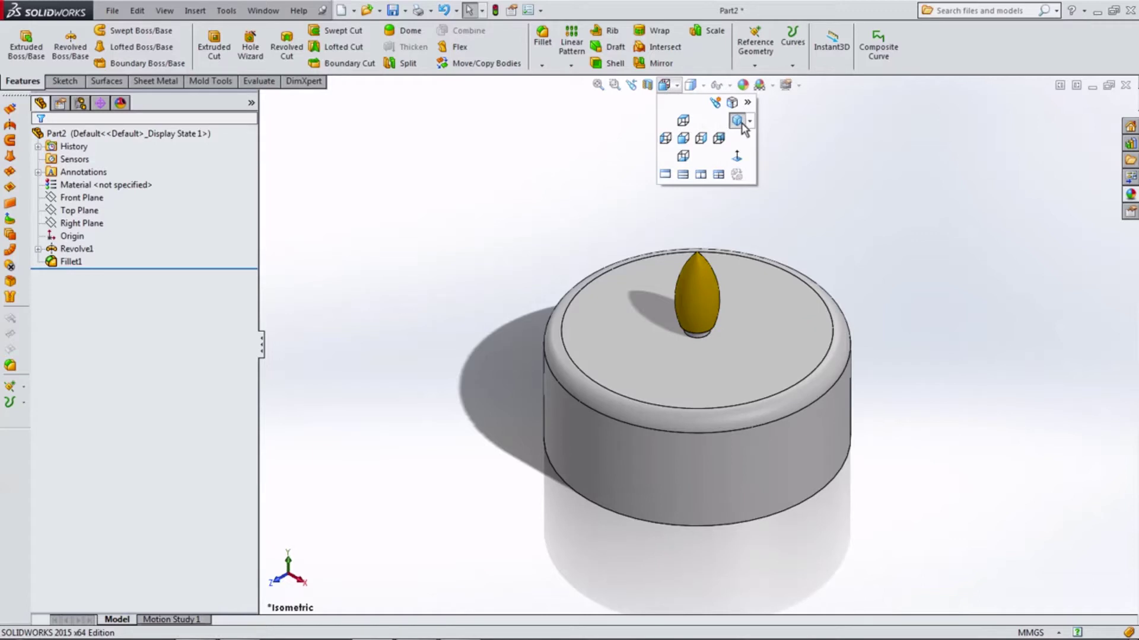
pyautogui.click(698, 87)
pyautogui.click(692, 121)
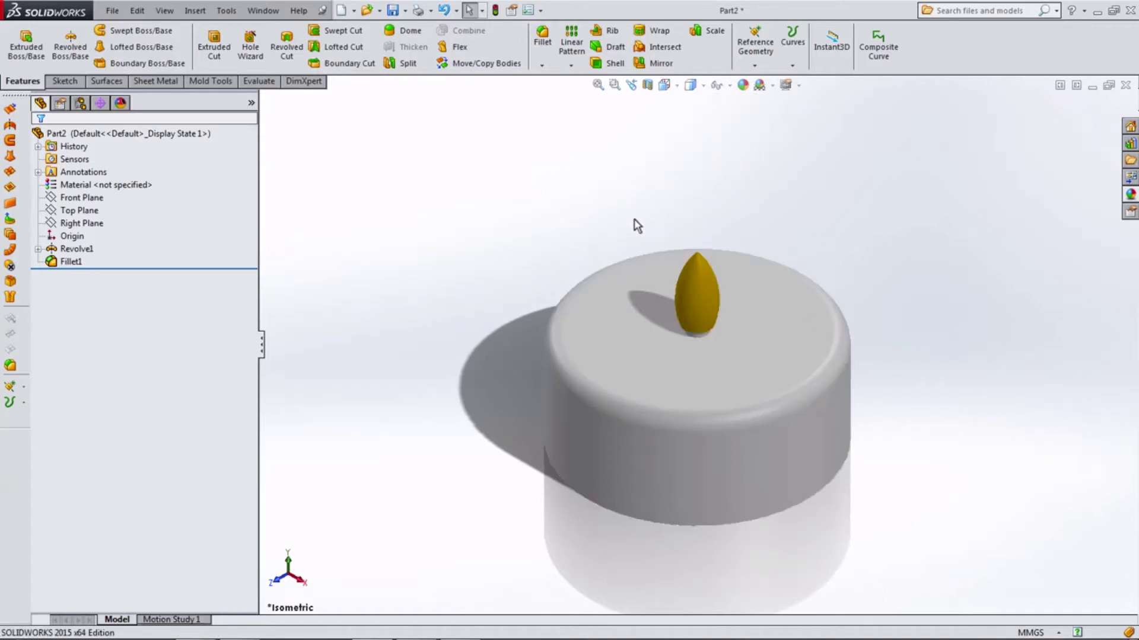
pyautogui.scroll(3, 633, 234)
pyautogui.moveTo(584, 260)
pyautogui.mouseDown(button='middle')
pyautogui.moveTo(491, 234)
pyautogui.moveTo(613, 336)
pyautogui.mouseUp(button='middle')
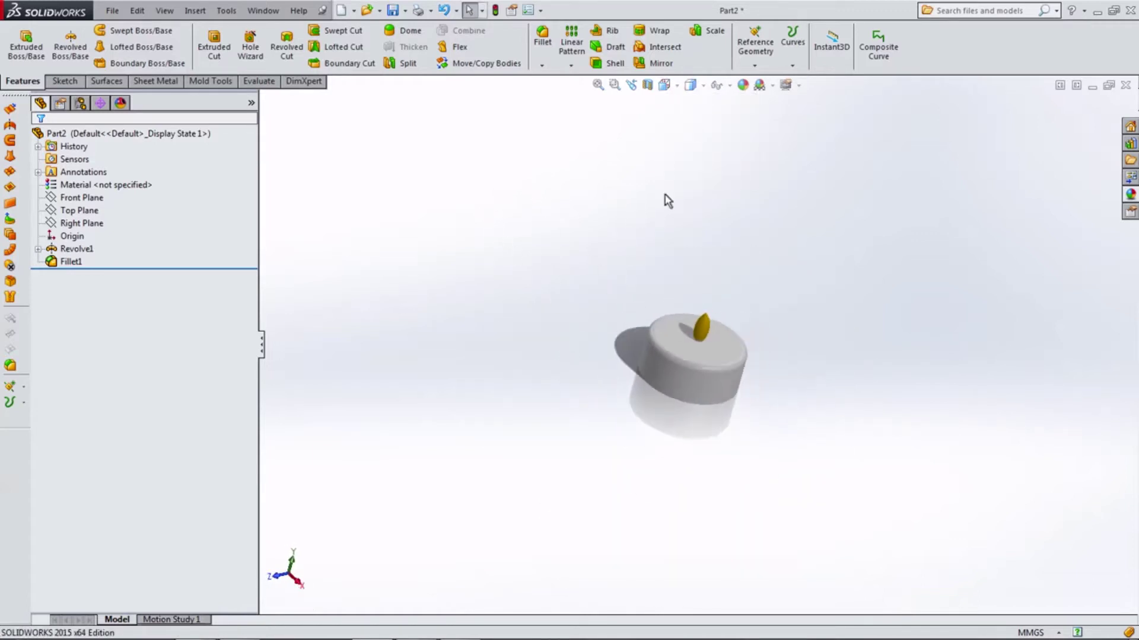
# Cycle through the Front, Right, Top and Isometric views of the tea-light.
pyautogui.click(664, 85)
pyautogui.click(681, 129)
pyautogui.click(665, 85)
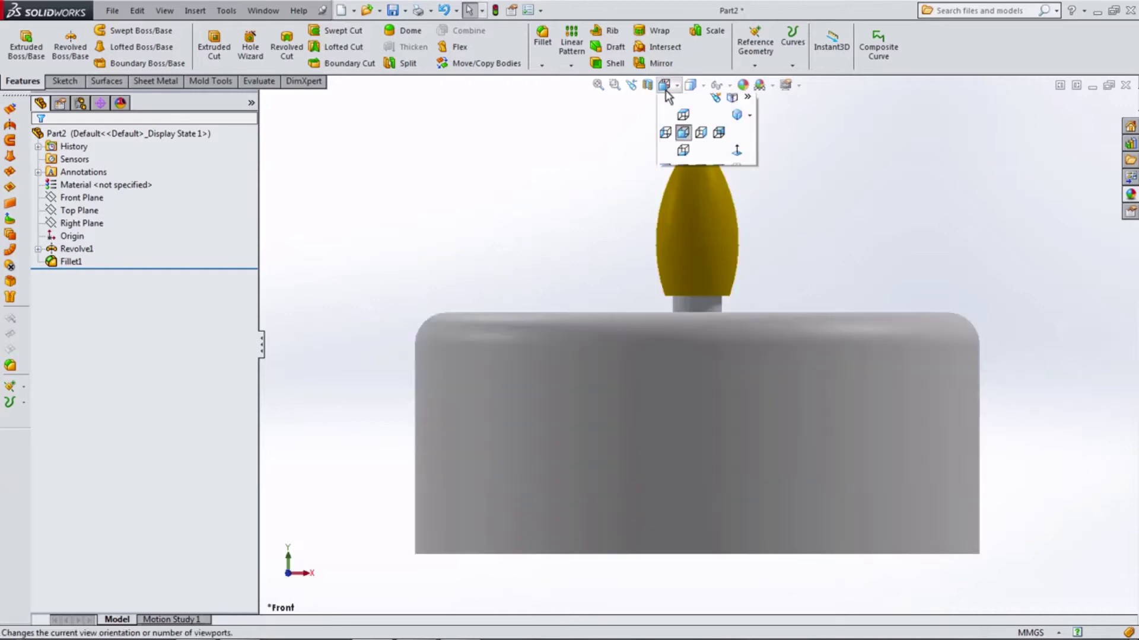
pyautogui.click(703, 143)
pyautogui.click(664, 85)
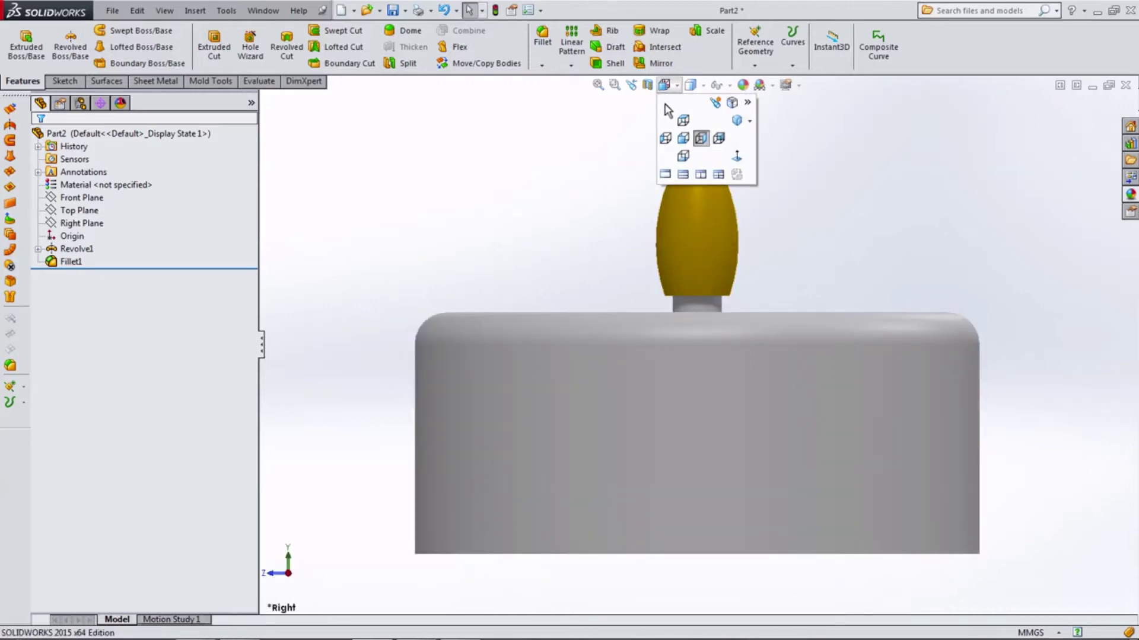
pyautogui.click(681, 123)
pyautogui.click(665, 86)
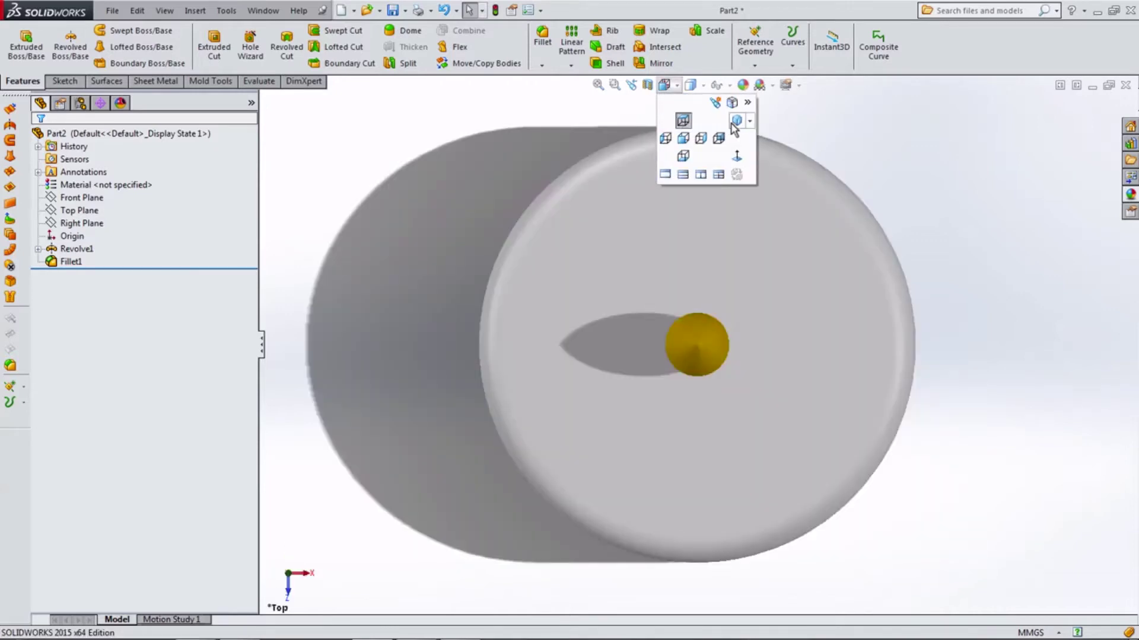
pyautogui.click(738, 121)
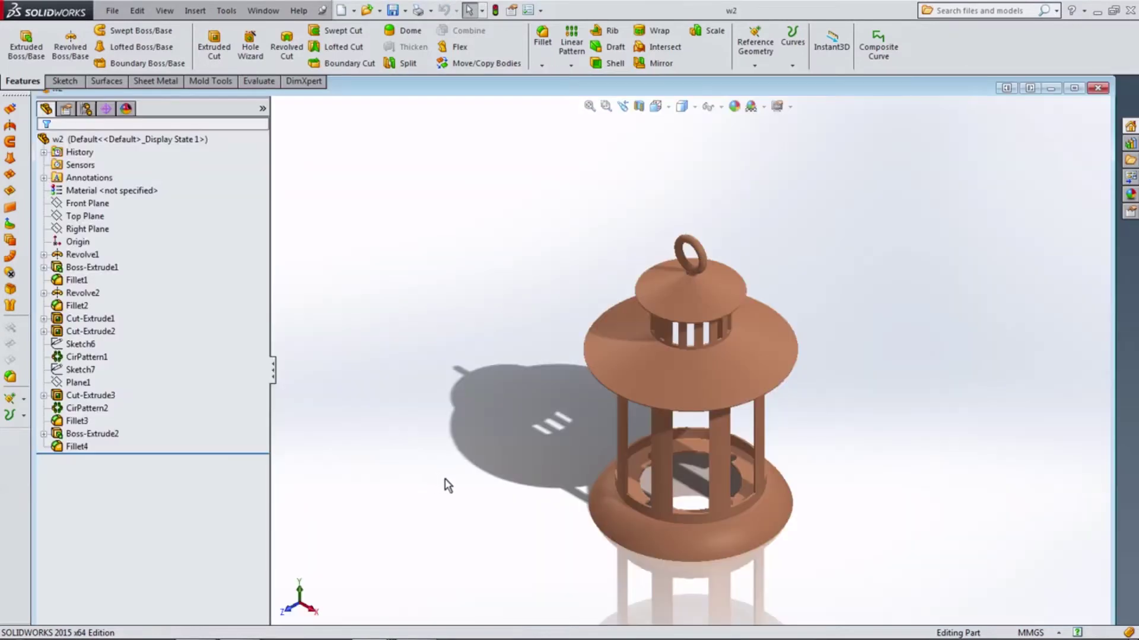
pyautogui.moveTo(445, 484)
pyautogui.mouseDown(button='middle')
pyautogui.moveTo(533, 427)
pyautogui.moveTo(417, 448)
pyautogui.moveTo(381, 351)
pyautogui.moveTo(402, 460)
pyautogui.moveTo(810, 458)
pyautogui.moveTo(879, 469)
pyautogui.mouseUp(button='middle')
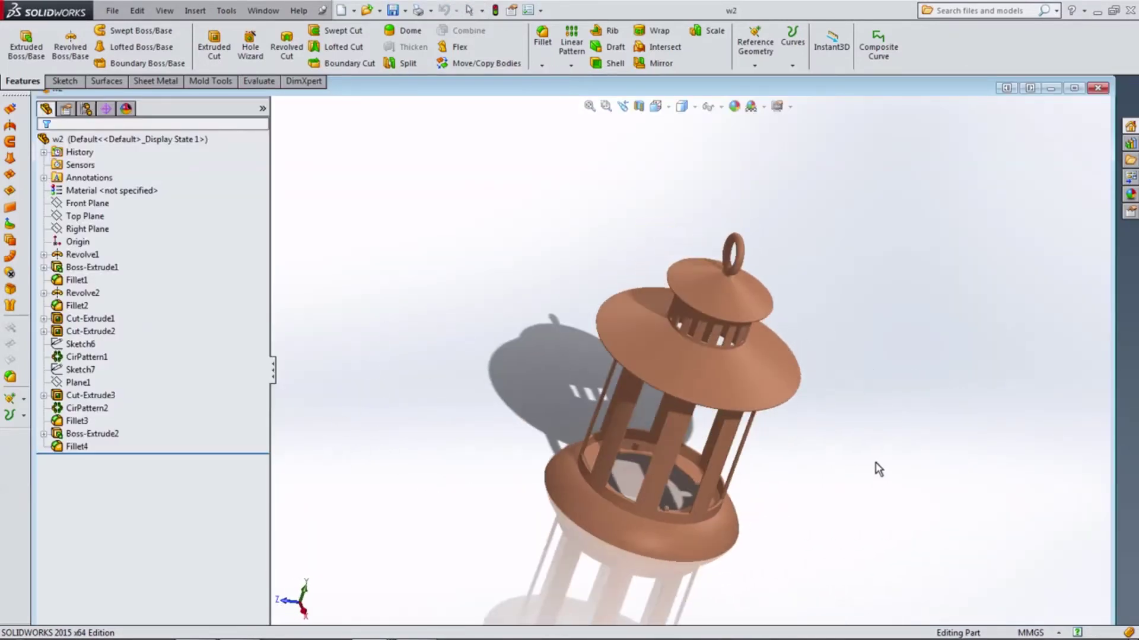
pyautogui.click(1050, 89)
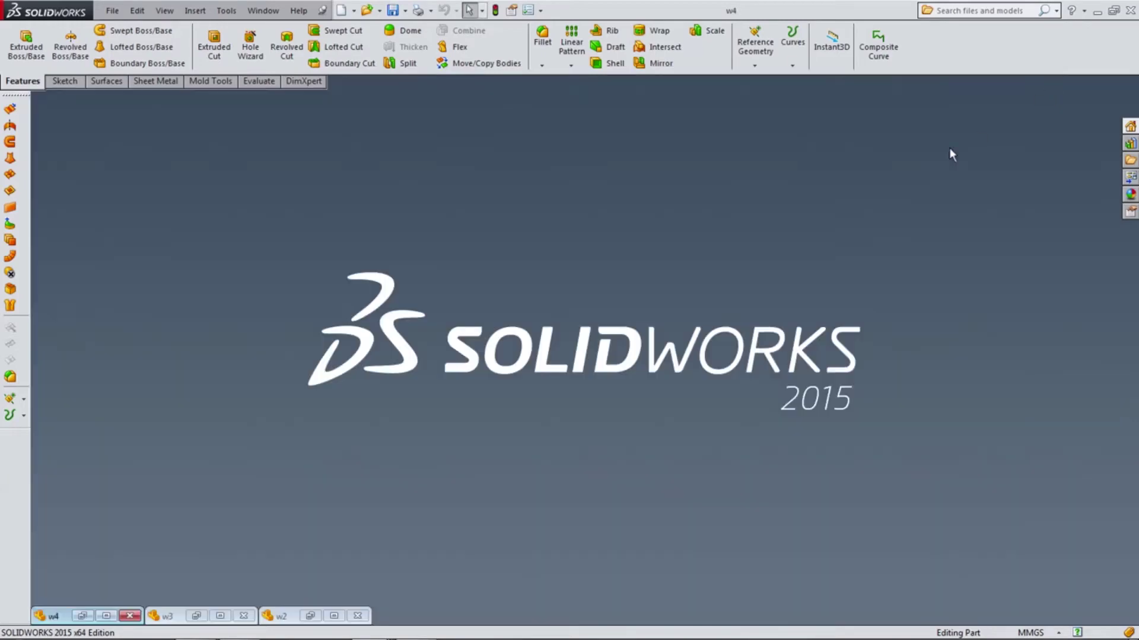
pyautogui.click(222, 617)
pyautogui.moveTo(394, 570)
pyautogui.mouseDown(button='middle')
pyautogui.moveTo(605, 382)
pyautogui.moveTo(547, 407)
pyautogui.moveTo(485, 472)
pyautogui.moveTo(386, 297)
pyautogui.moveTo(407, 458)
pyautogui.moveTo(345, 465)
pyautogui.moveTo(523, 467)
pyautogui.mouseUp(button='middle')
pyautogui.click(1094, 87)
pyautogui.click(107, 616)
pyautogui.moveTo(507, 472)
pyautogui.mouseDown(button='middle')
pyautogui.moveTo(624, 352)
pyautogui.moveTo(539, 454)
pyautogui.moveTo(457, 414)
pyautogui.moveTo(399, 354)
pyautogui.mouseUp(button='middle')
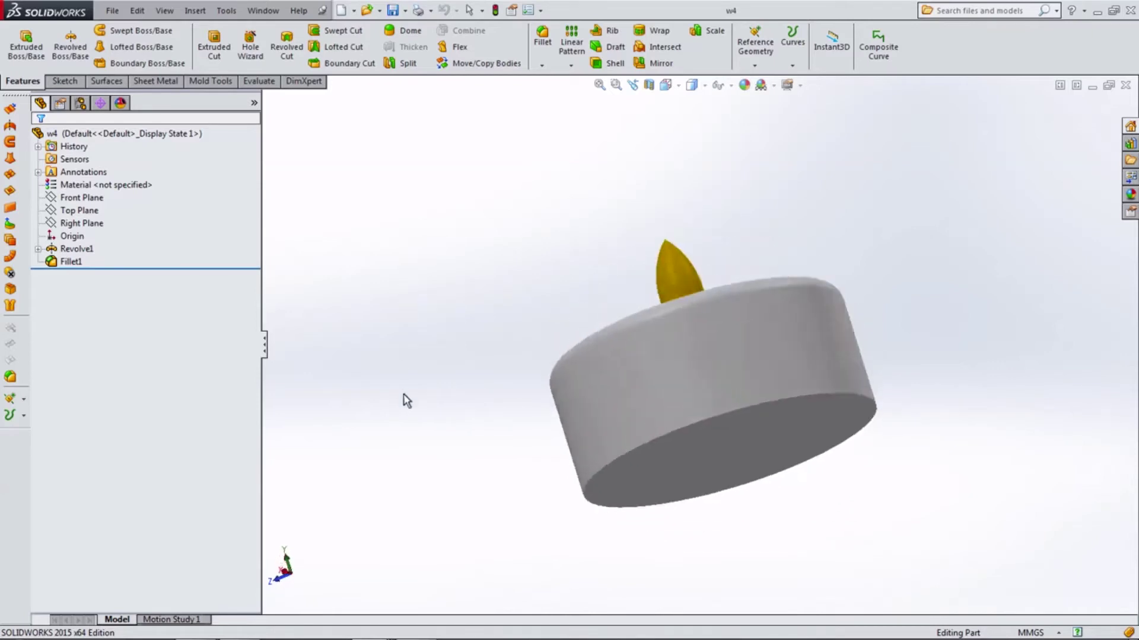
pyautogui.moveTo(403, 399); pyautogui.dragTo(506, 498, button='middle')
pyautogui.click(1091, 88)
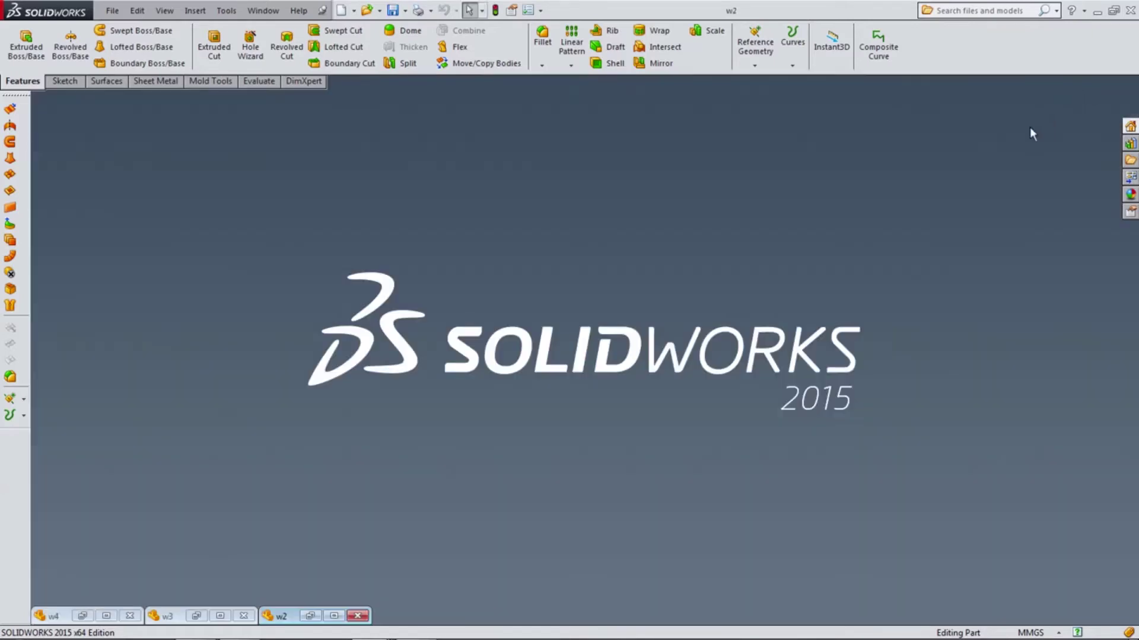
# Create a new assembly document.
pyautogui.click(341, 11)
pyautogui.click(294, 359)
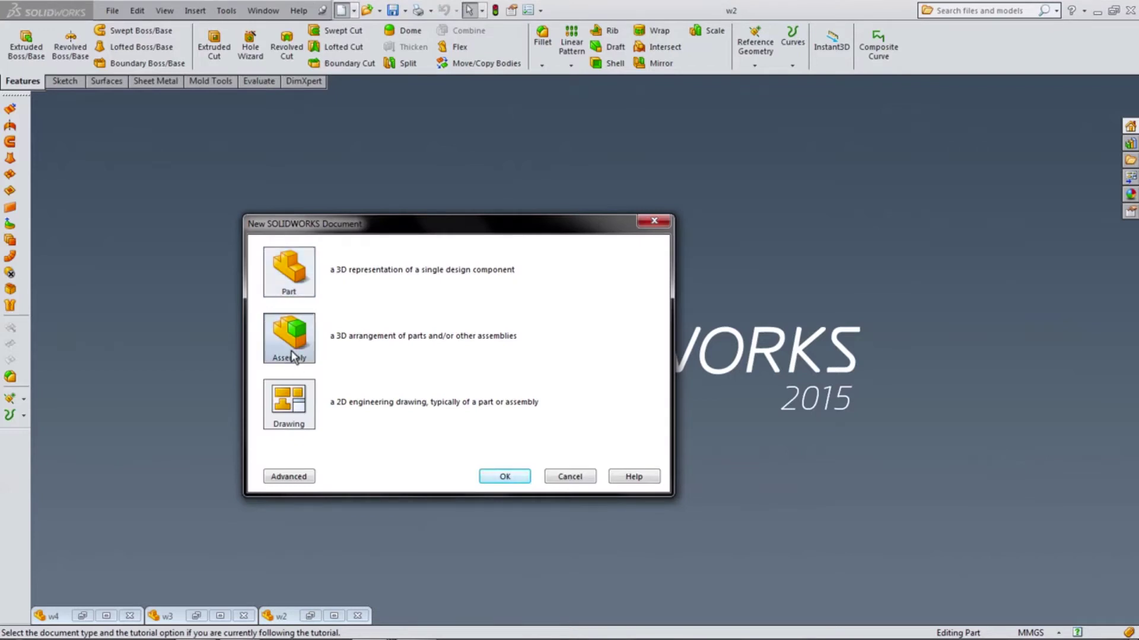
pyautogui.click(505, 478)
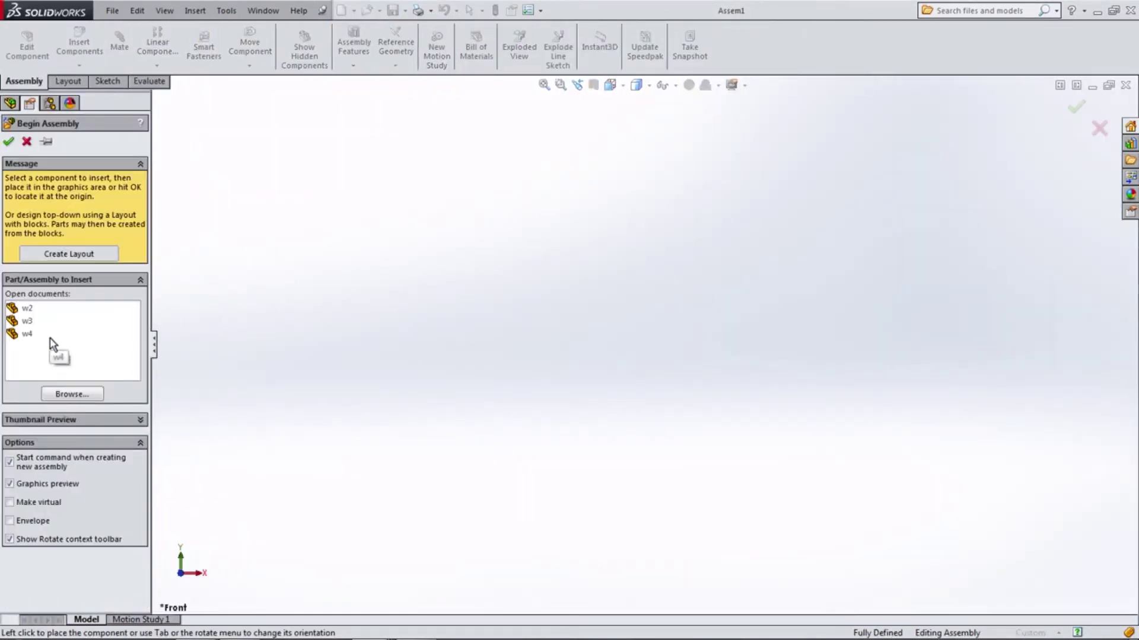
# Place the copper lantern part w2 as the first component and tilt it into a 3-D view.
pyautogui.click(27, 309)
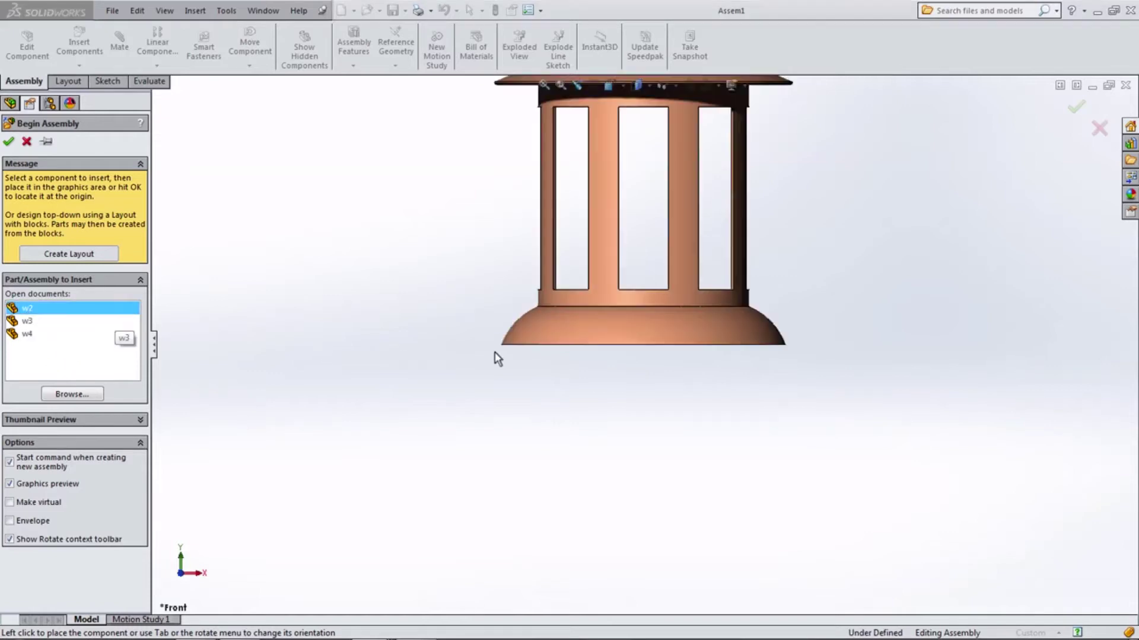
pyautogui.click(631, 305)
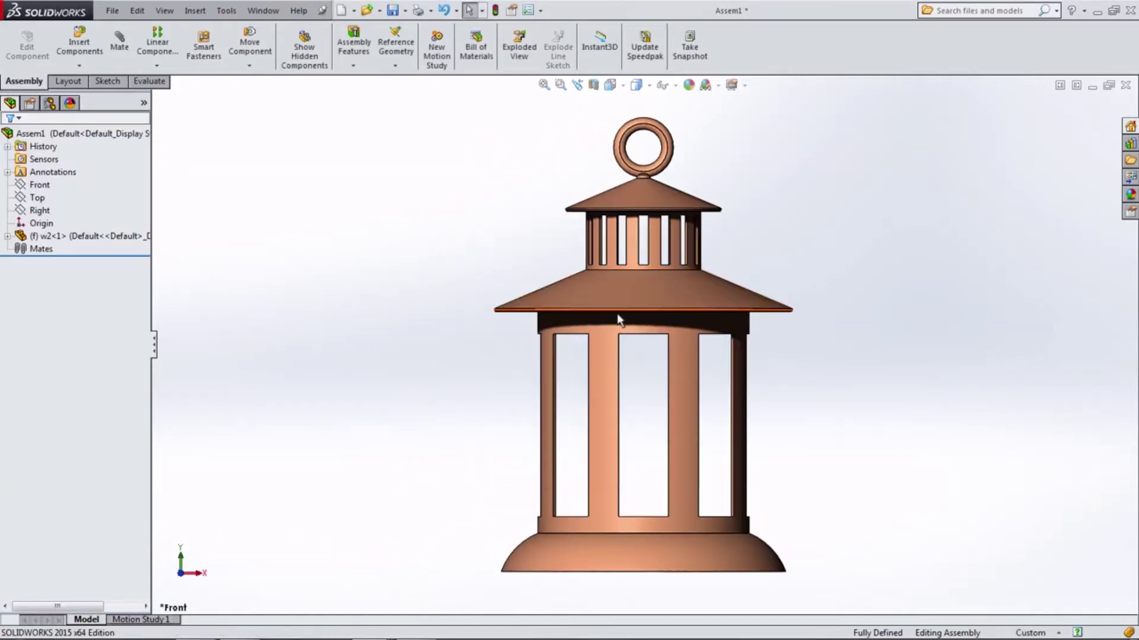
pyautogui.scroll(5, 616, 313)
pyautogui.moveTo(609, 319)
pyautogui.mouseDown(button='middle')
pyautogui.moveTo(593, 363)
pyautogui.moveTo(538, 359)
pyautogui.mouseUp(button='middle')
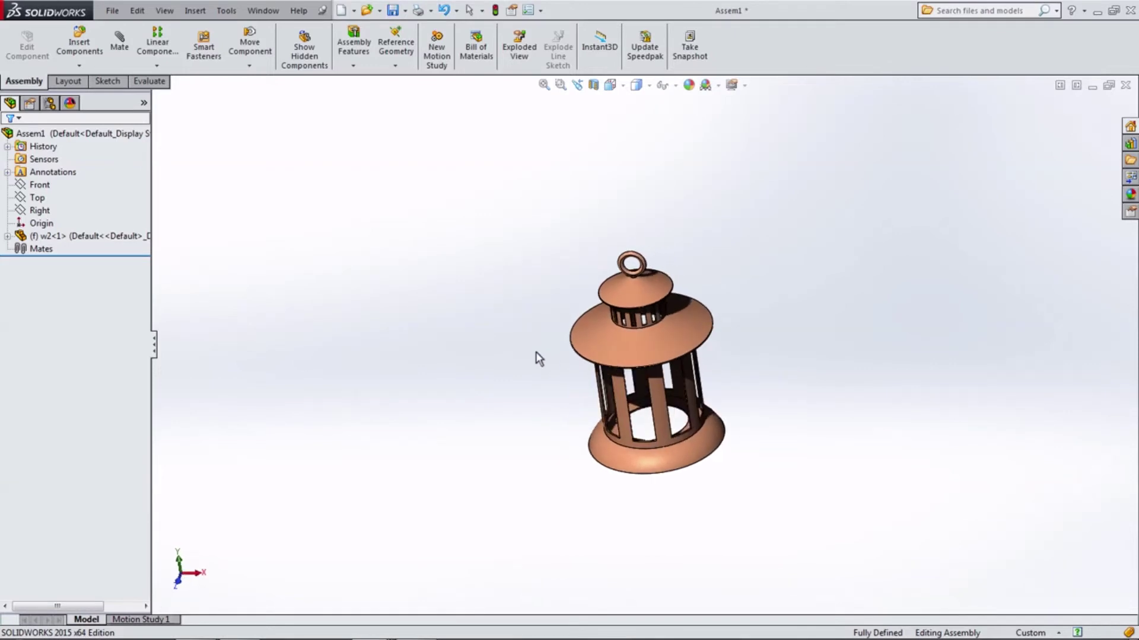
pyautogui.click(732, 85)
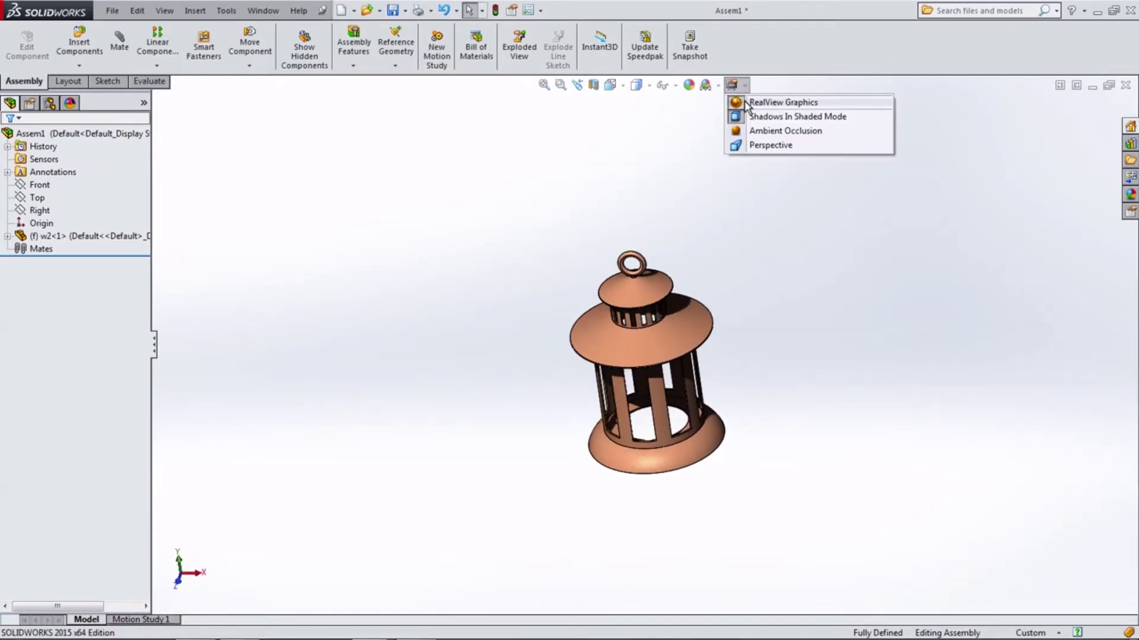
# Toggle RealView shading and float the lantern w2 so it can move.
pyautogui.click(765, 102)
pyautogui.click(738, 112)
pyautogui.moveTo(771, 391)
pyautogui.mouseDown(button='middle')
pyautogui.moveTo(818, 307)
pyautogui.moveTo(771, 353)
pyautogui.moveTo(785, 386)
pyautogui.mouseUp(button='middle')
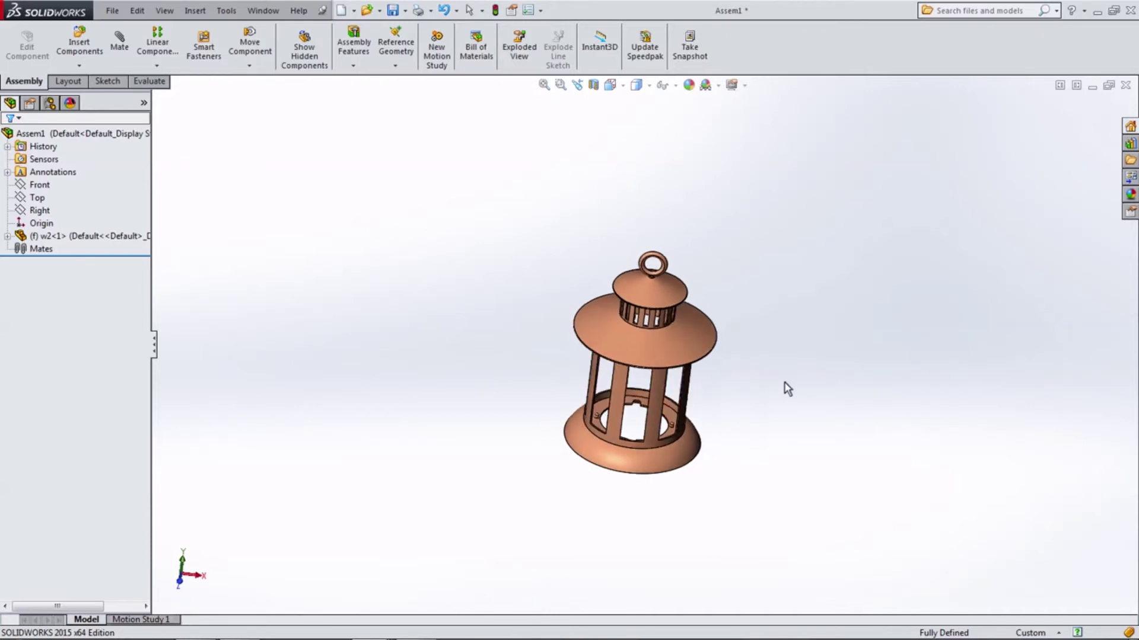
pyautogui.rightClick(98, 236)
pyautogui.click(124, 363)
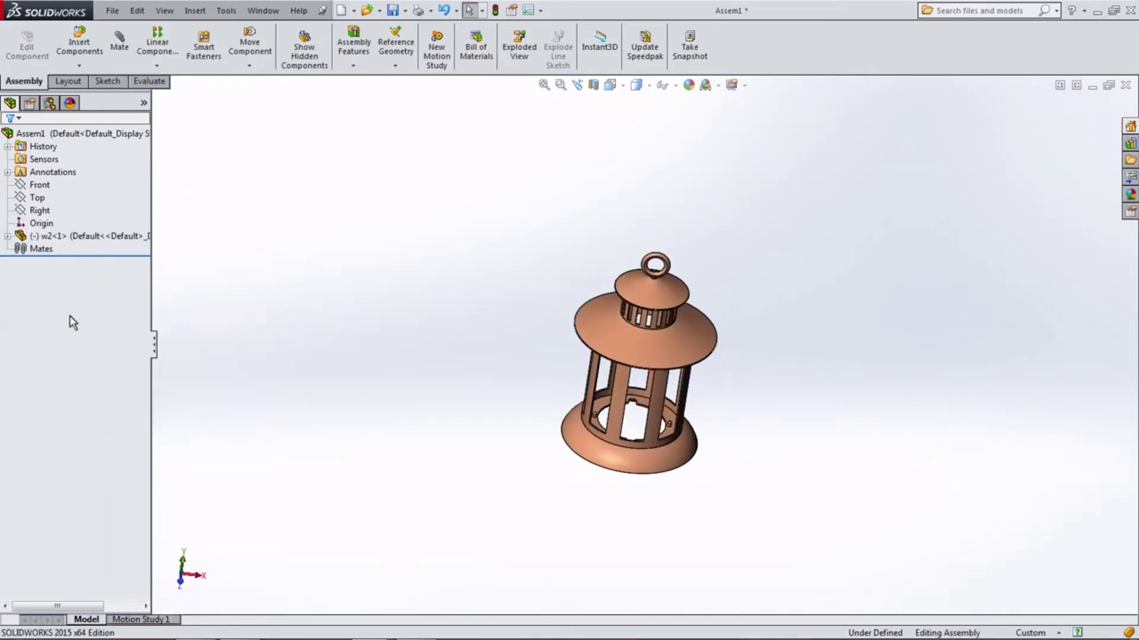
# Mate w2's origin coincident with the assembly origin.
pyautogui.click(8, 236)
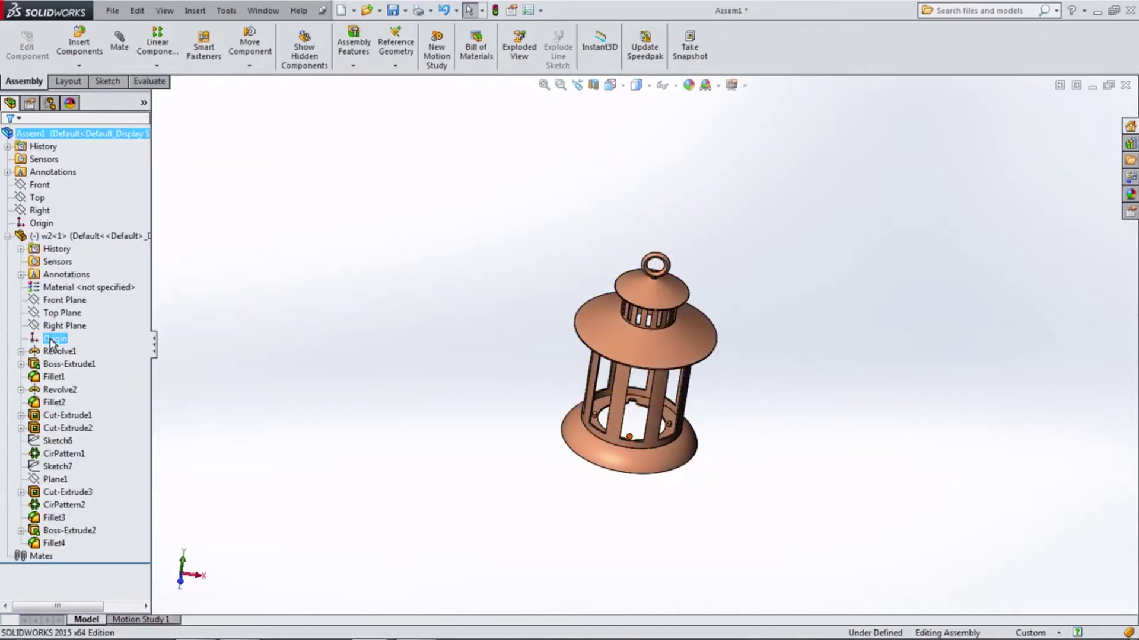
pyautogui.rightClick(52, 342)
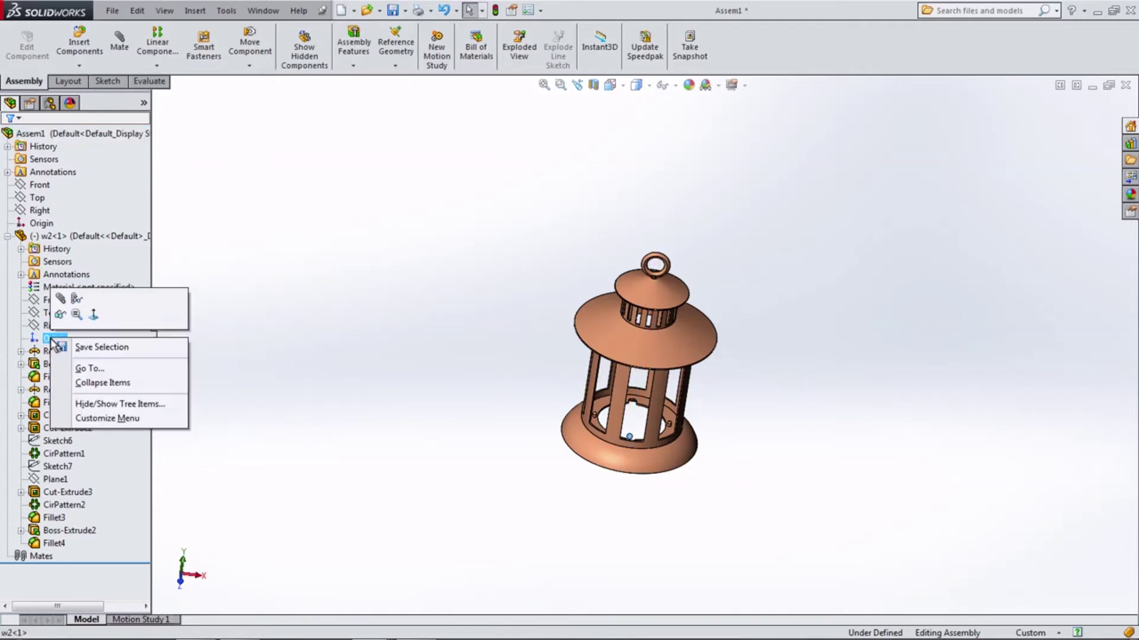
pyautogui.click(60, 302)
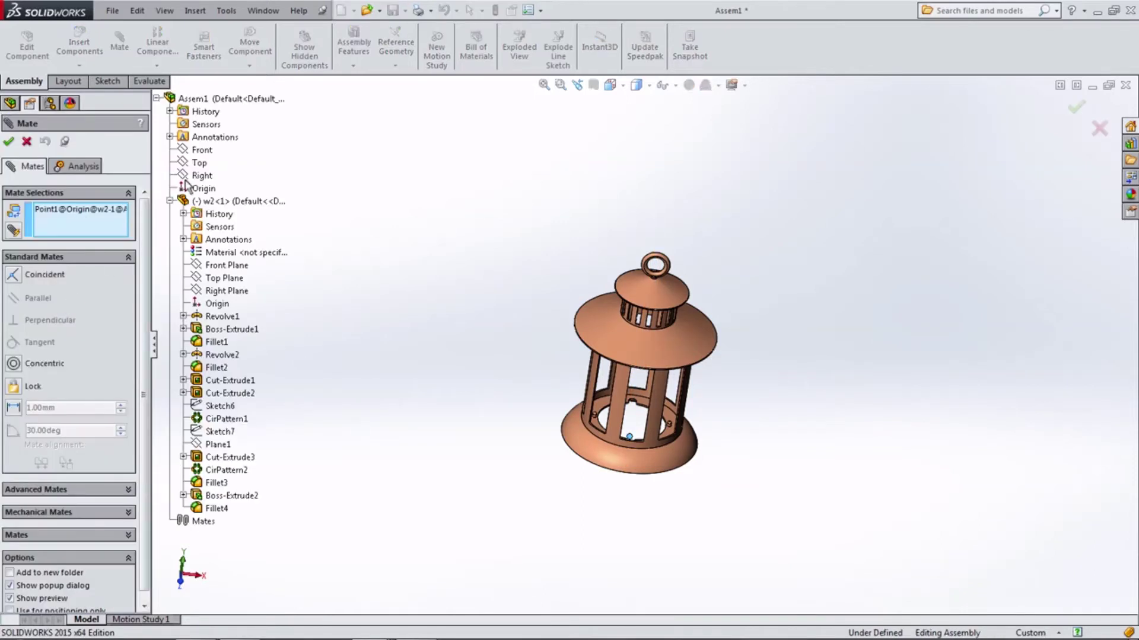
pyautogui.click(205, 189)
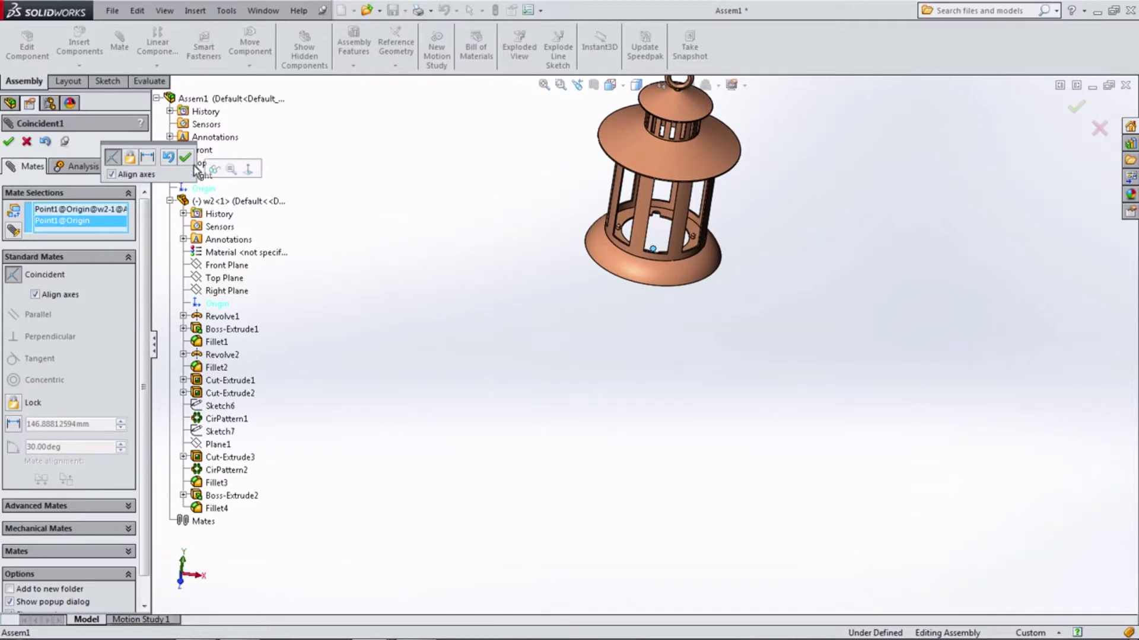
pyautogui.click(185, 157)
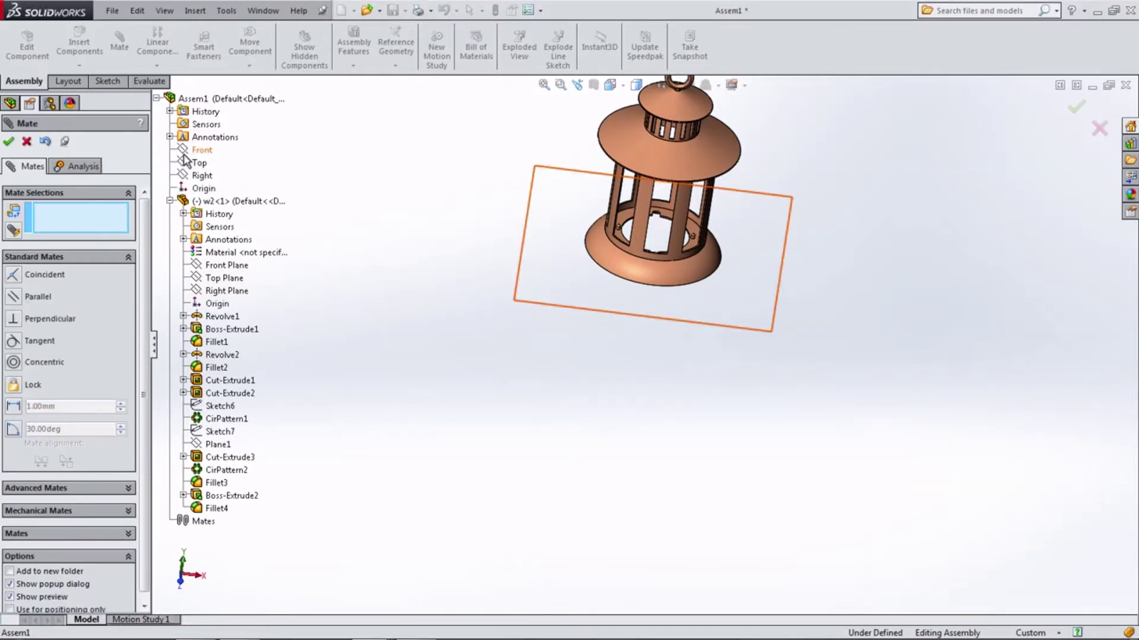
pyautogui.click(8, 141)
pyautogui.moveTo(481, 385)
pyautogui.mouseDown(button='middle')
pyautogui.moveTo(472, 193)
pyautogui.moveTo(482, 372)
pyautogui.mouseUp(button='middle')
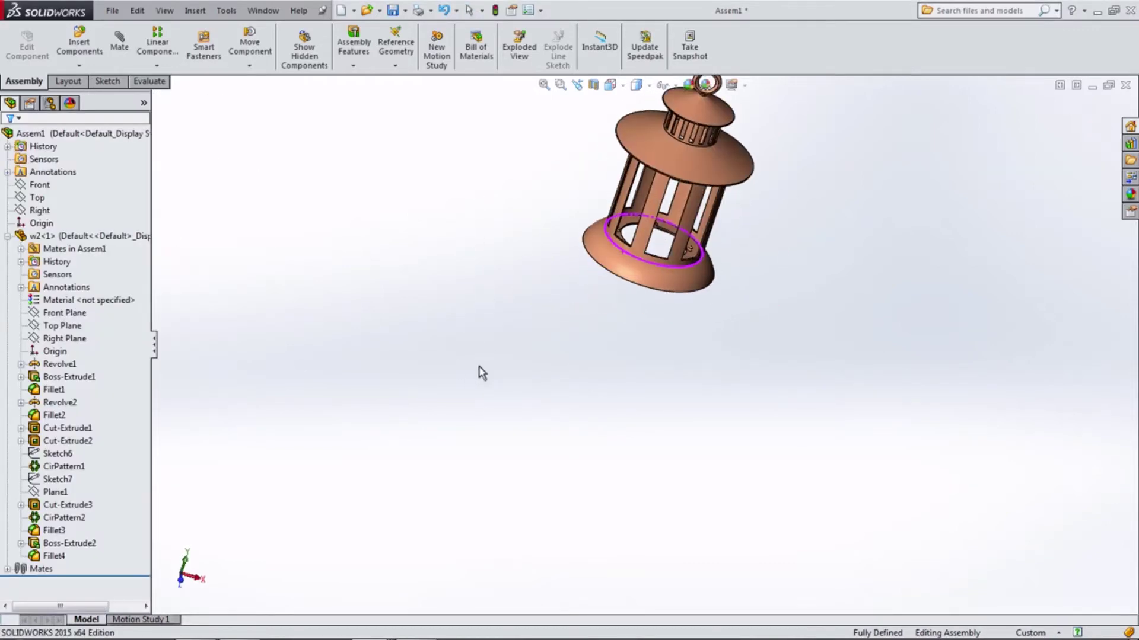
# Fix the lantern w2 again and show it in Front view.
pyautogui.rightClick(38, 236)
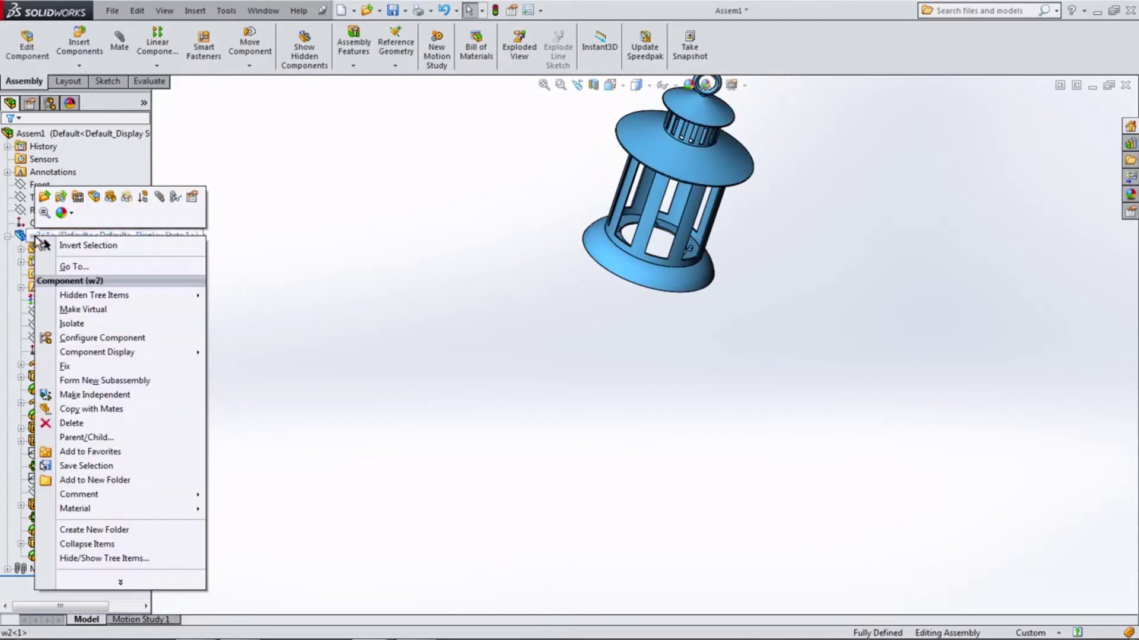
pyautogui.click(64, 368)
pyautogui.scroll(3, 582, 233)
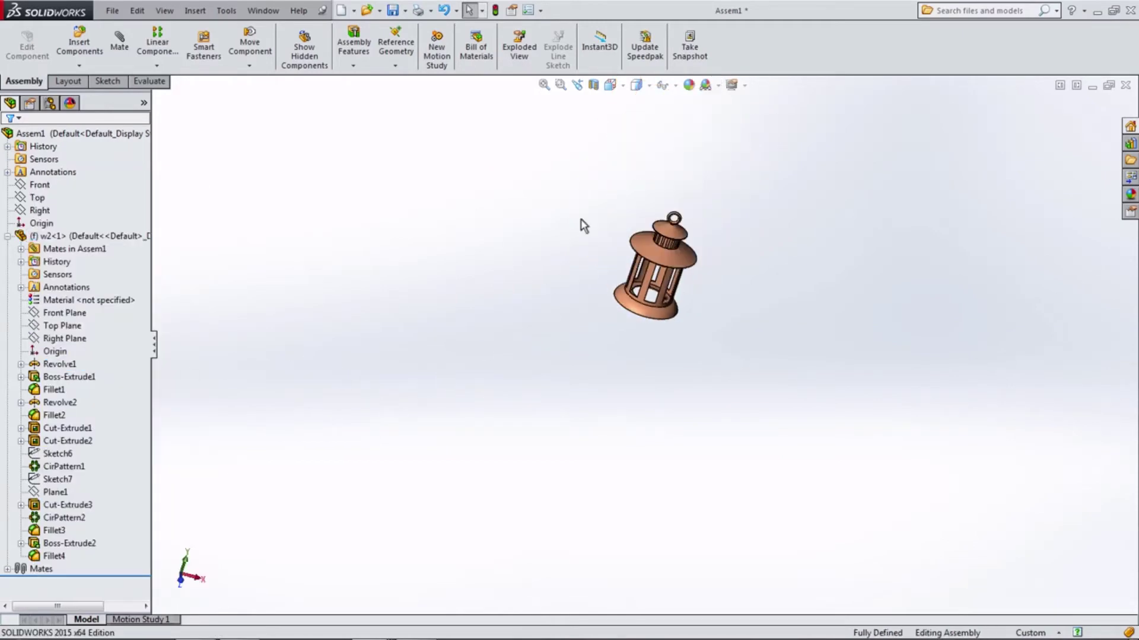
pyautogui.scroll(-4, 616, 178)
pyautogui.click(610, 85)
pyautogui.click(633, 146)
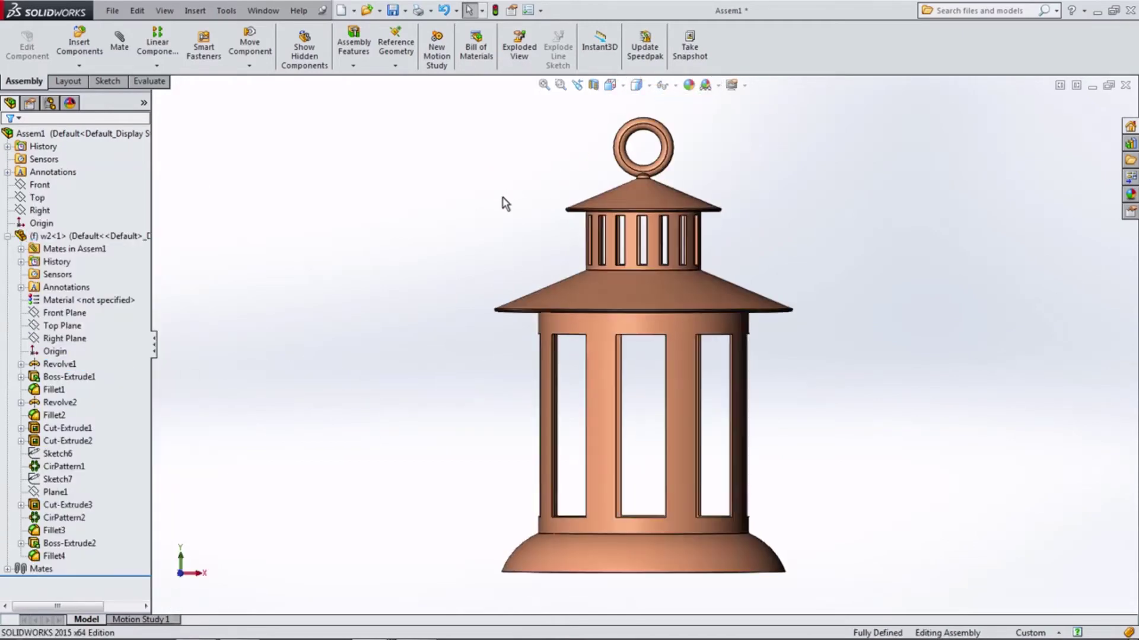
pyautogui.moveTo(501, 203)
pyautogui.mouseDown(button='middle')
pyautogui.moveTo(498, 285)
pyautogui.moveTo(372, 287)
pyautogui.mouseUp(button='middle')
# Insert the holder w3 left of the lantern and the tea-light w4 above the holder.
pyautogui.click(79, 45)
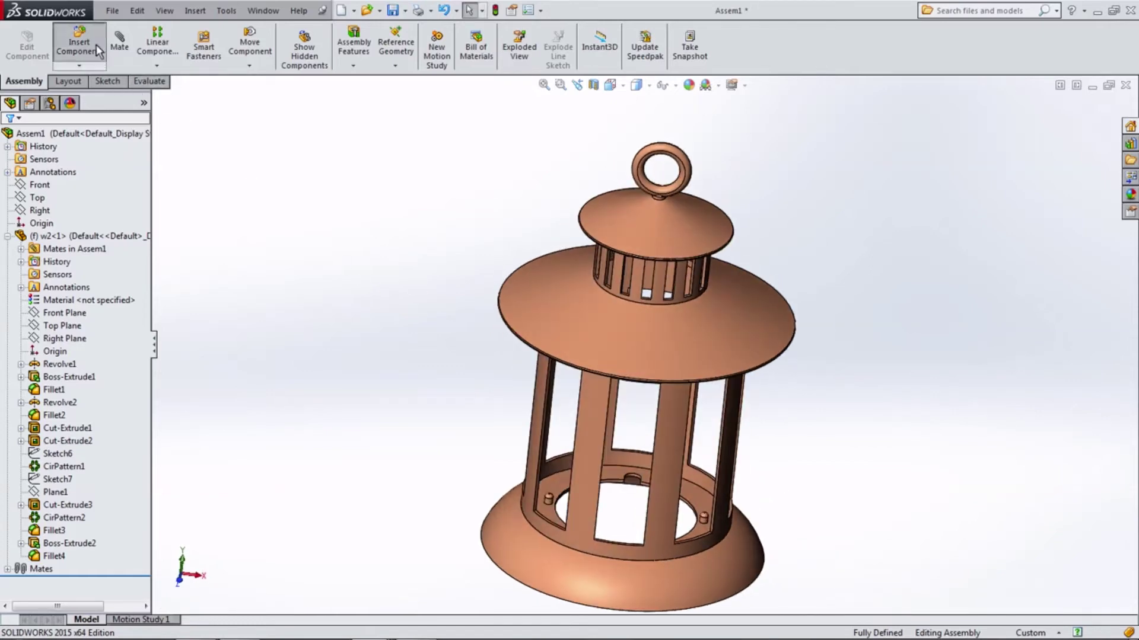
pyautogui.click(30, 309)
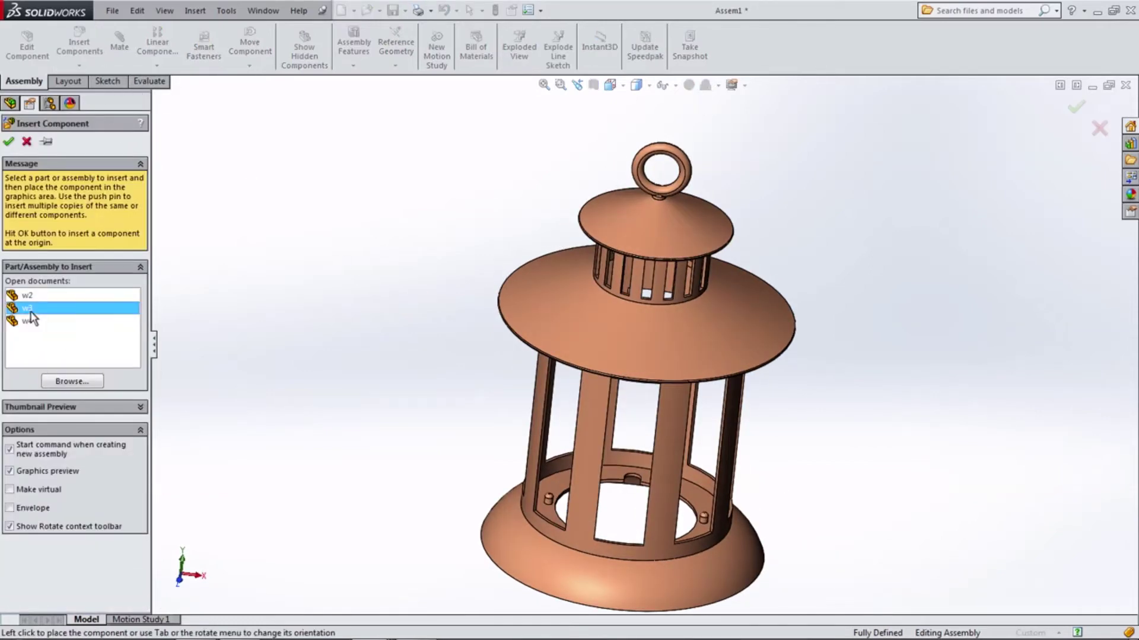
pyautogui.click(411, 427)
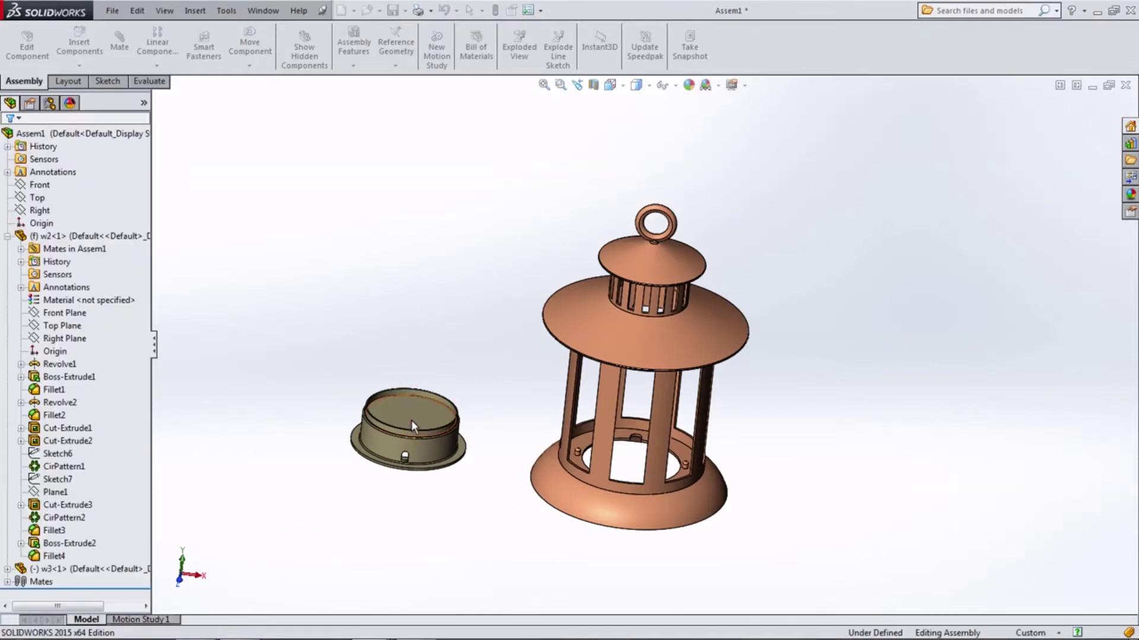
pyautogui.click(78, 44)
pyautogui.click(25, 324)
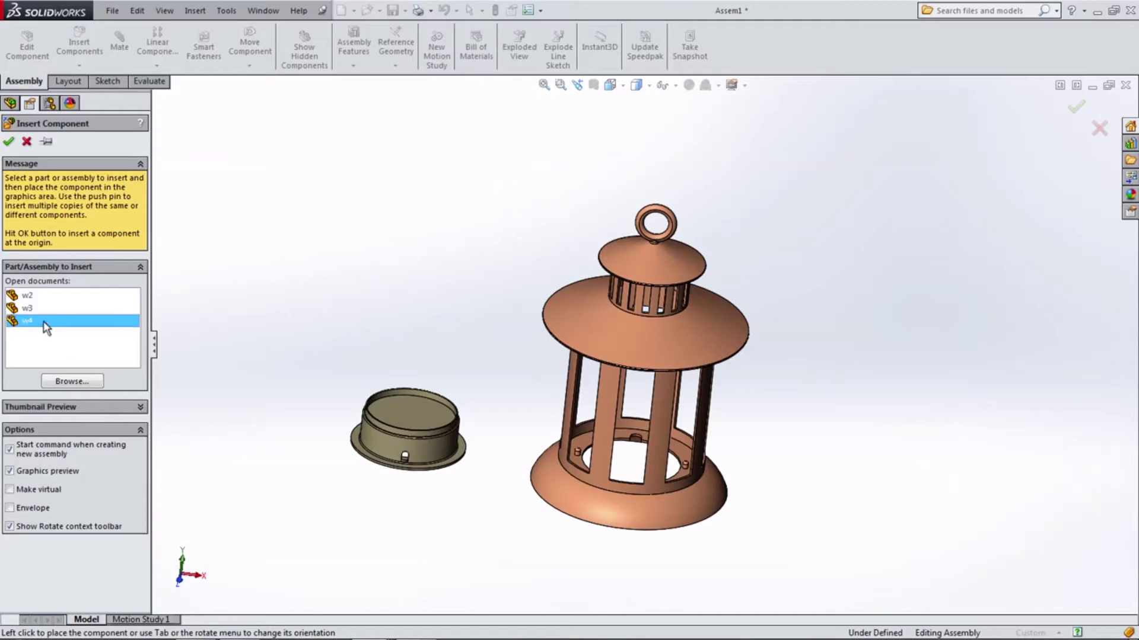
pyautogui.click(304, 311)
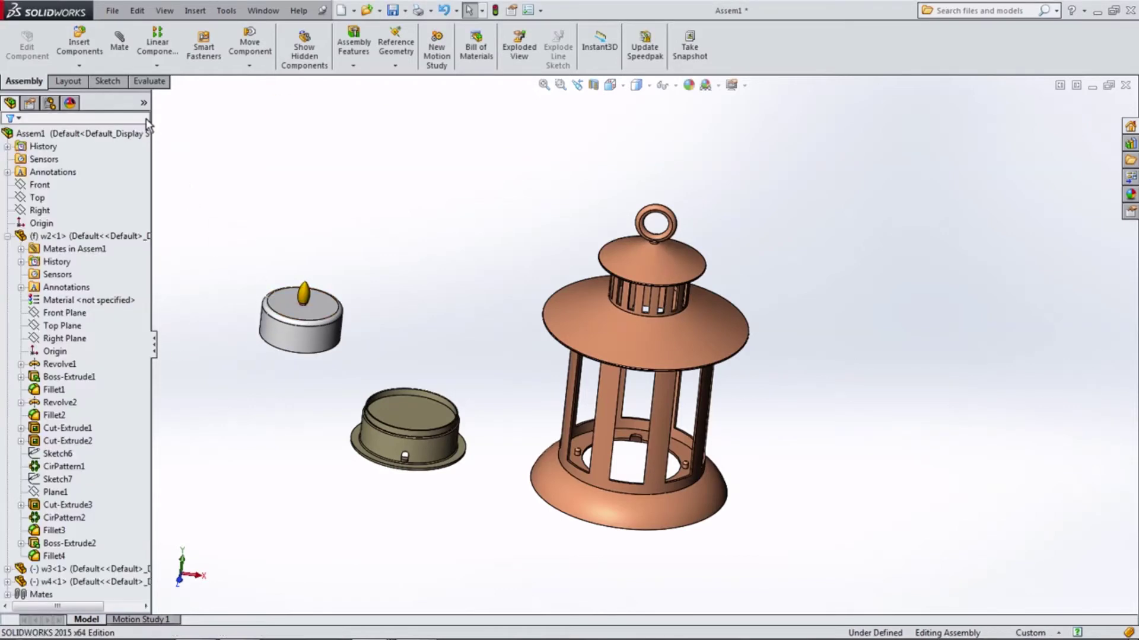
# Mate the holder's inner floor coincident with the tea-light's bottom face.
pyautogui.click(409, 403)
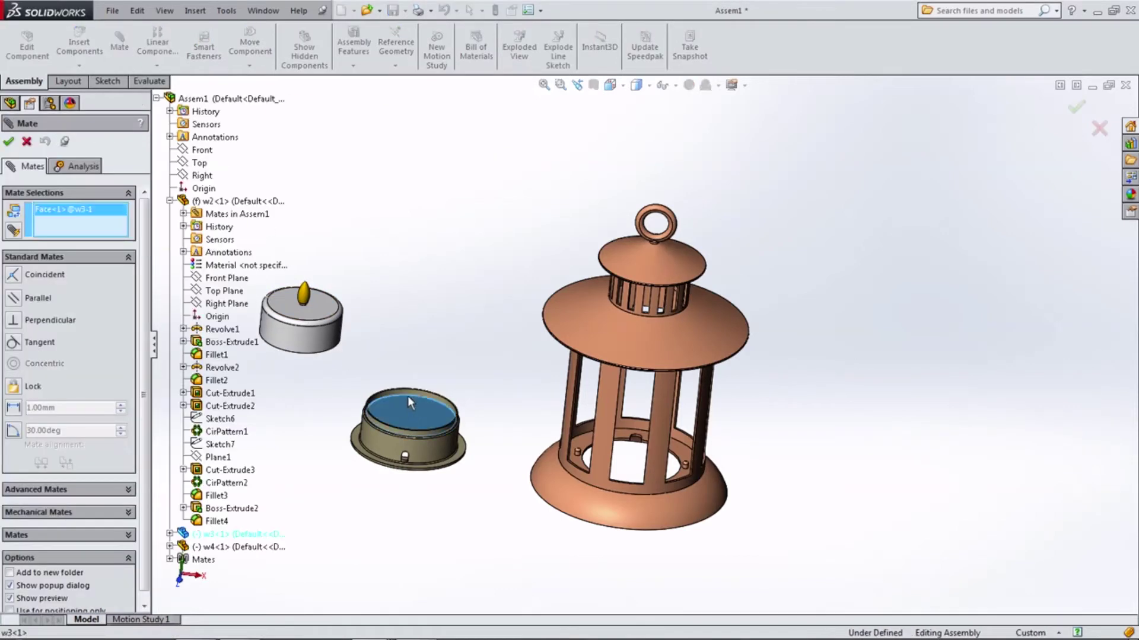
pyautogui.moveTo(408, 396); pyautogui.dragTo(414, 300, button='middle')
pyautogui.click(393, 325)
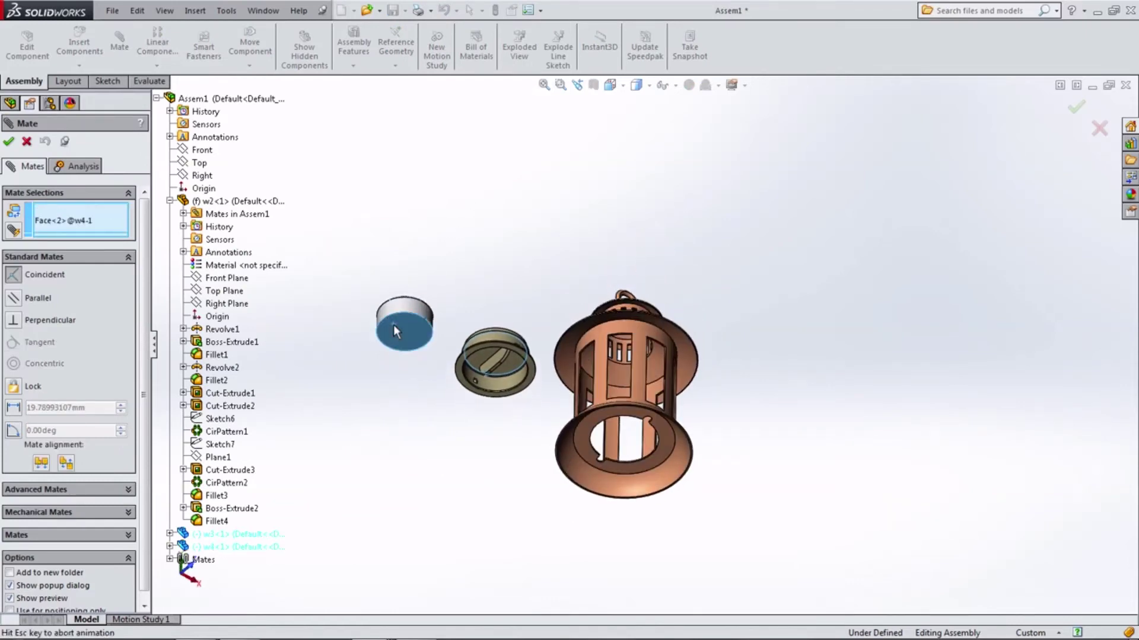
pyautogui.click(376, 308)
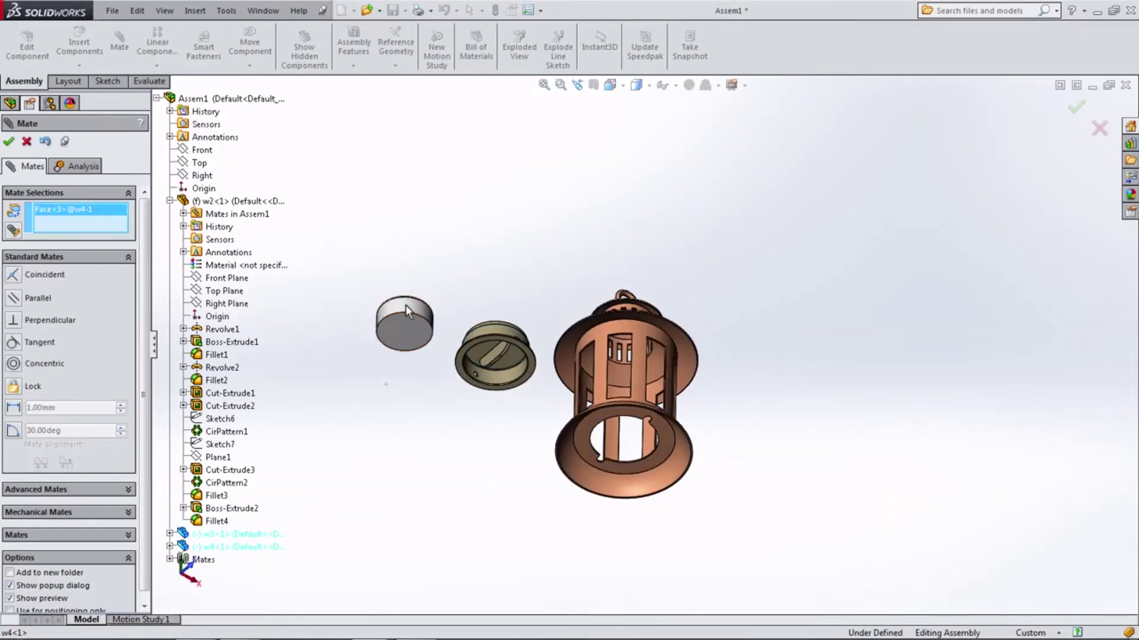
# Make the tea-light concentric with the holder, then view both parts from below.
pyautogui.moveTo(406, 305); pyautogui.dragTo(408, 432, button='middle')
pyautogui.click(466, 405)
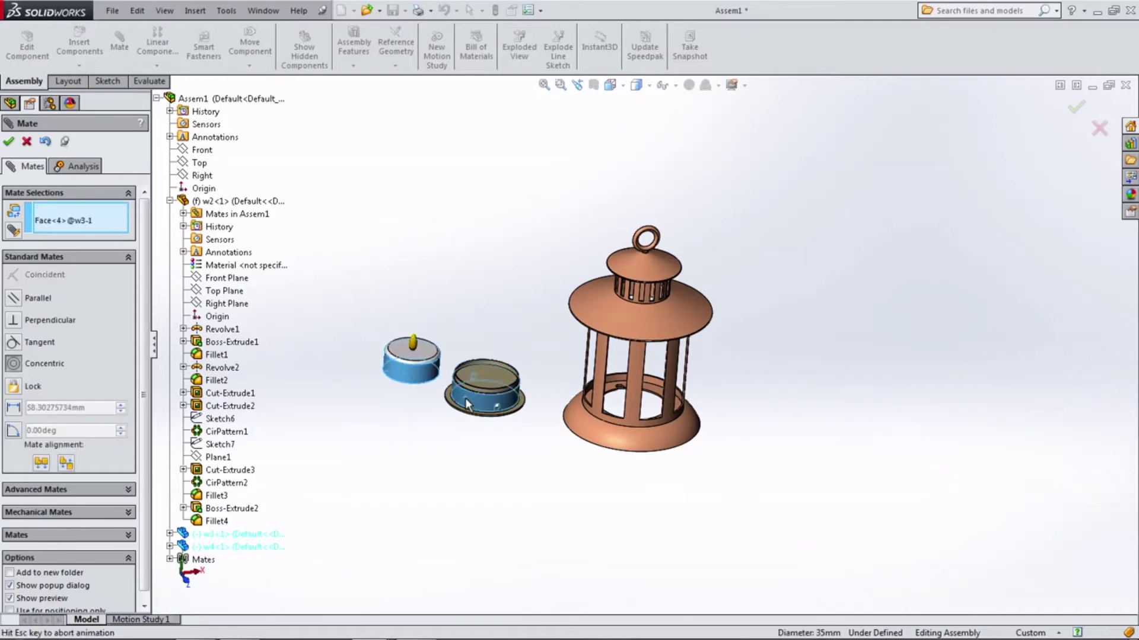
pyautogui.click(449, 421)
pyautogui.moveTo(427, 356)
pyautogui.mouseDown(button='middle')
pyautogui.moveTo(350, 315)
pyautogui.moveTo(461, 307)
pyautogui.moveTo(431, 295)
pyautogui.mouseUp(button='middle')
pyautogui.scroll(-1, 542, 313)
pyautogui.scroll(-3, 580, 394)
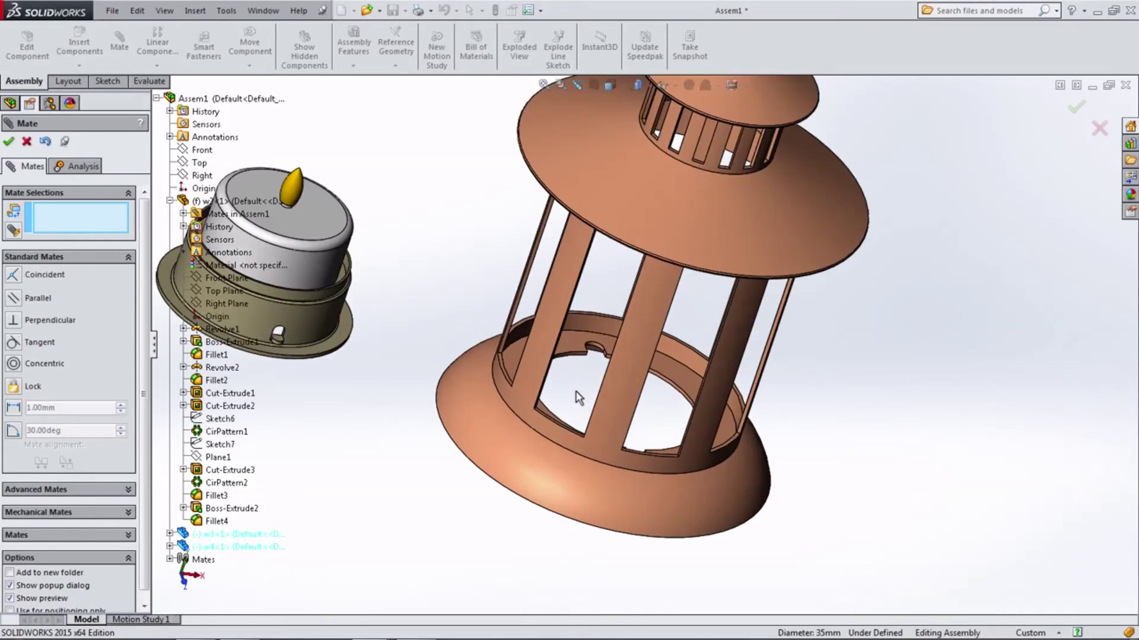
pyautogui.scroll(-1, 521, 363)
pyautogui.scroll(-1, 509, 360)
pyautogui.scroll(2, 509, 360)
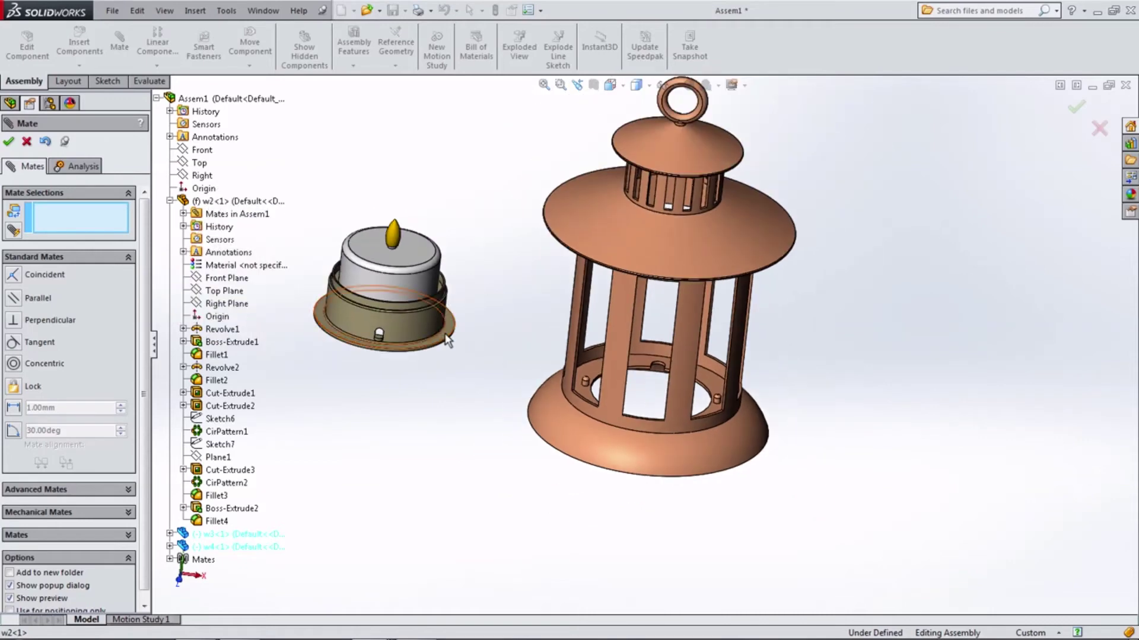
pyautogui.scroll(-2, 445, 339)
pyautogui.scroll(3, 523, 432)
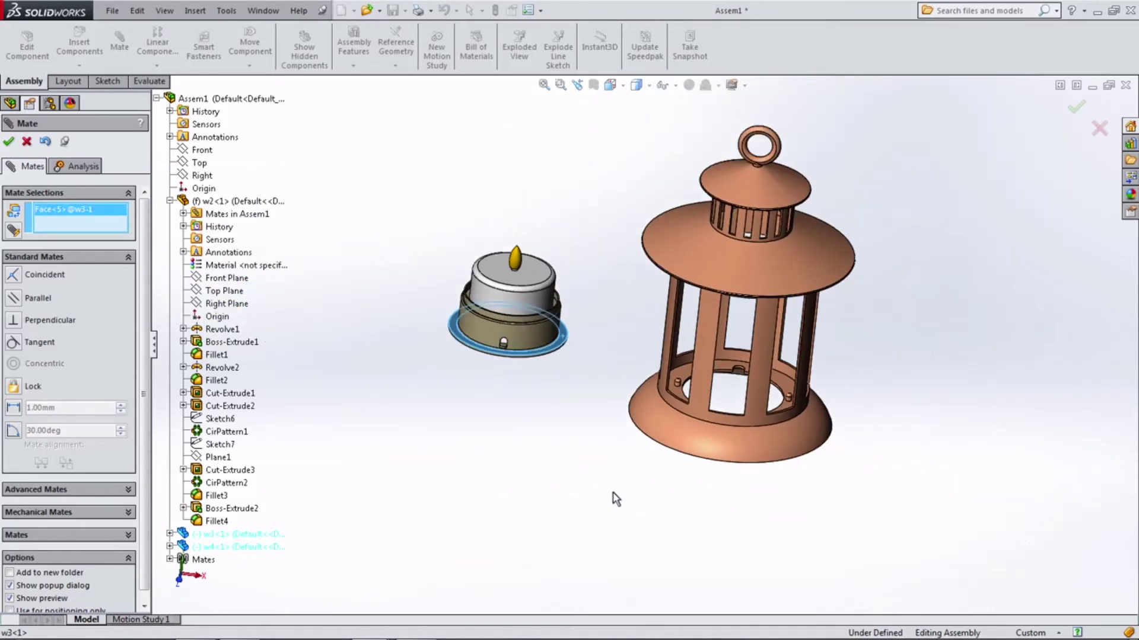
pyautogui.moveTo(612, 498)
pyautogui.mouseDown(button='middle')
pyautogui.moveTo(628, 231)
pyautogui.moveTo(658, 347)
pyautogui.mouseUp(button='middle')
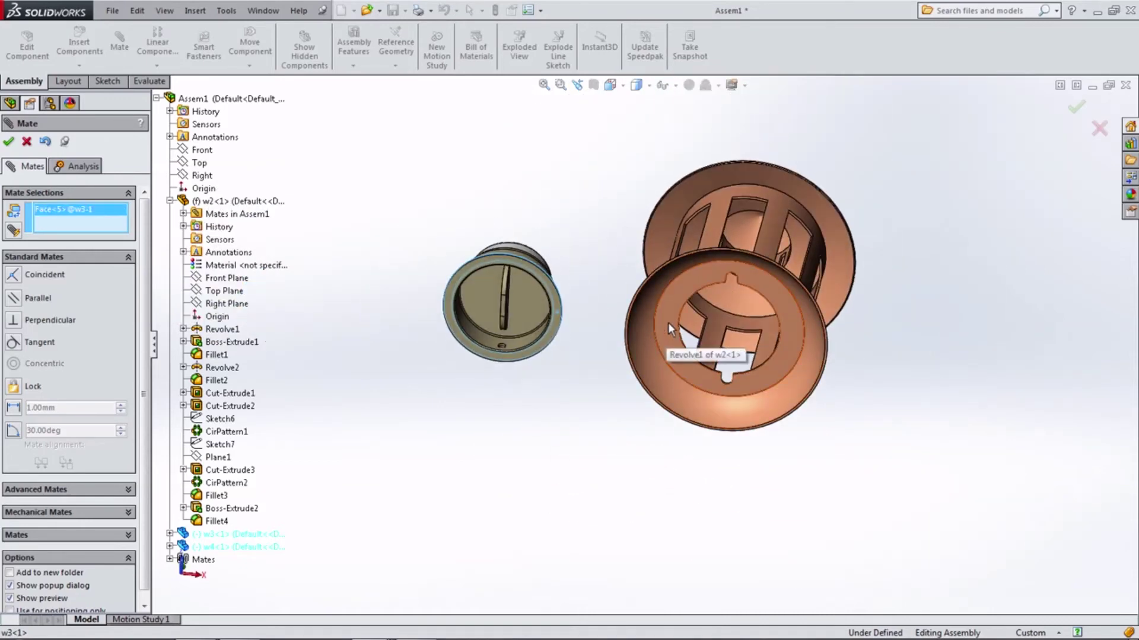
# Mate the holder coincident with the lantern's inner ring face.
pyautogui.click(669, 328)
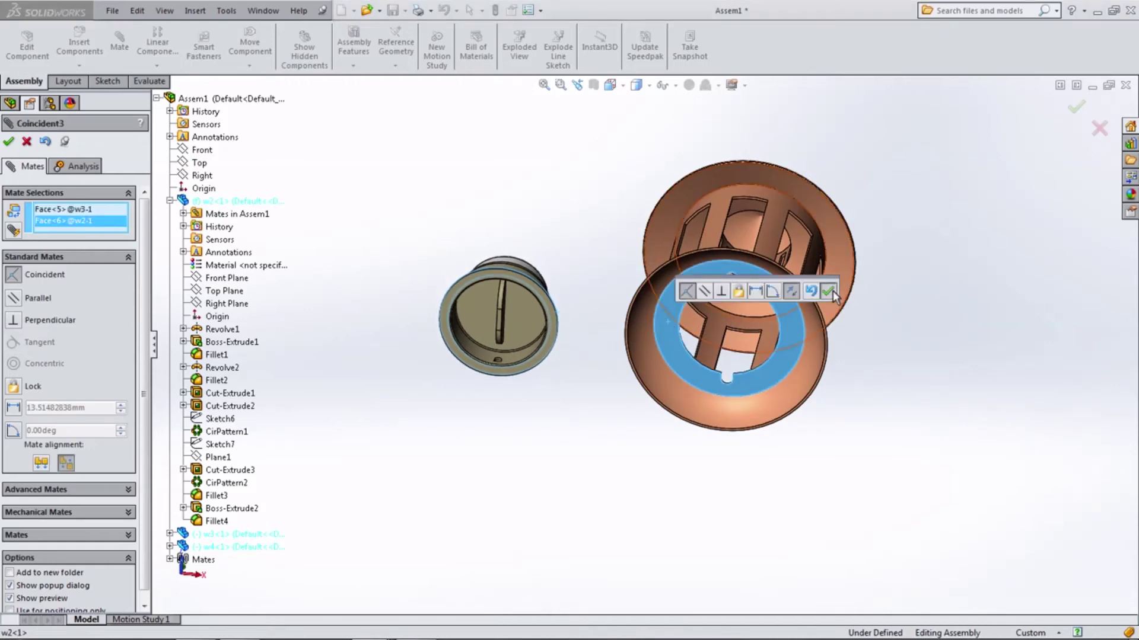
pyautogui.click(828, 291)
pyautogui.moveTo(621, 264)
pyautogui.mouseDown(button='middle')
pyautogui.moveTo(466, 413)
pyautogui.moveTo(482, 411)
pyautogui.mouseUp(button='middle')
# Make the tea-light concentric with the lantern's cylindrical face.
pyautogui.click(536, 289)
pyautogui.scroll(-4, 606, 400)
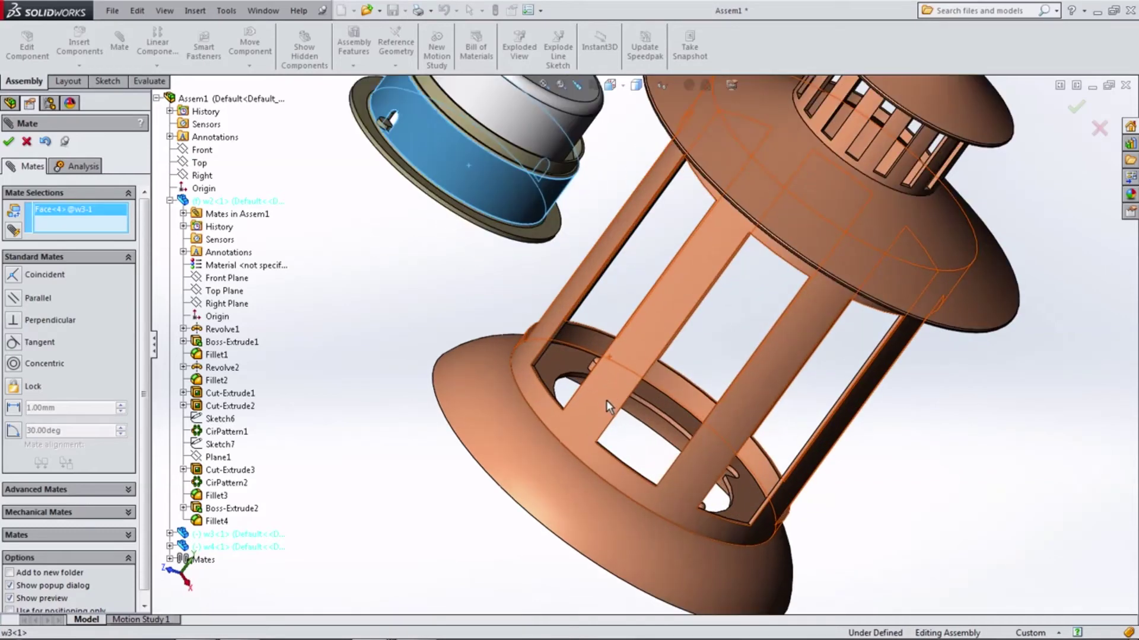
pyautogui.click(577, 432)
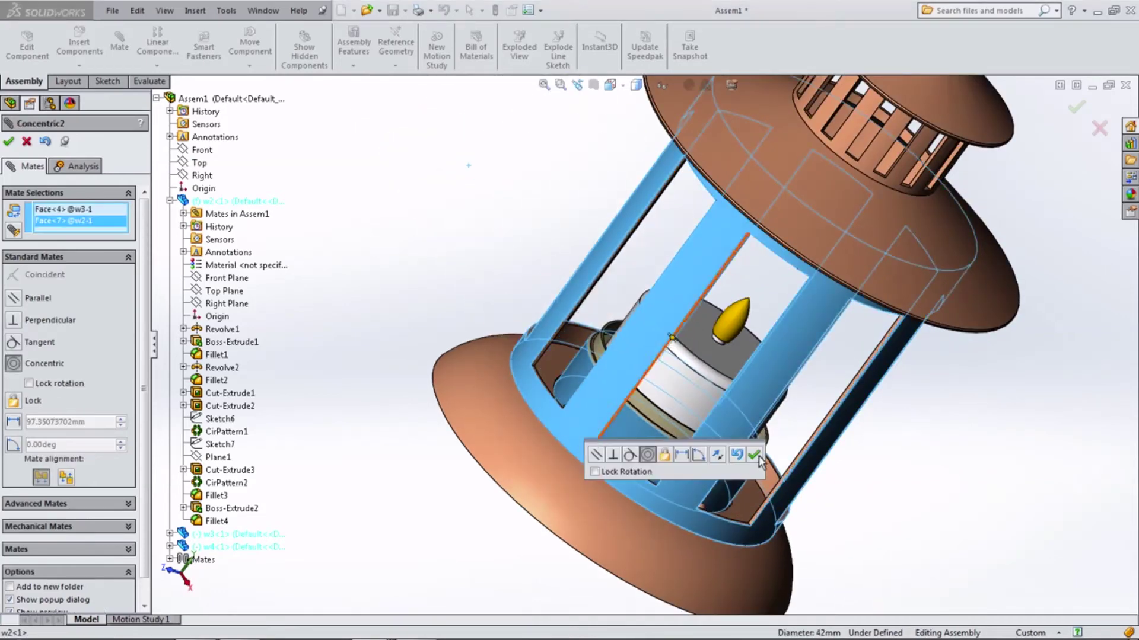
pyautogui.click(750, 461)
pyautogui.moveTo(430, 280)
pyautogui.mouseDown(button='middle')
pyautogui.moveTo(393, 325)
pyautogui.moveTo(367, 245)
pyautogui.mouseUp(button='middle')
pyautogui.scroll(-4, 593, 389)
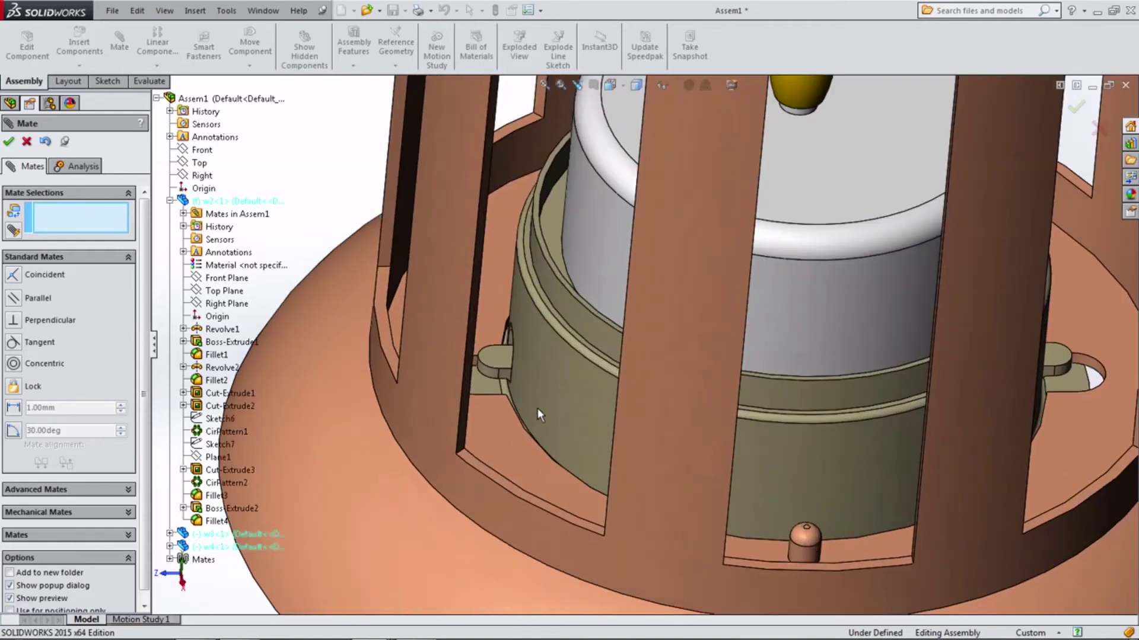
pyautogui.click(499, 373)
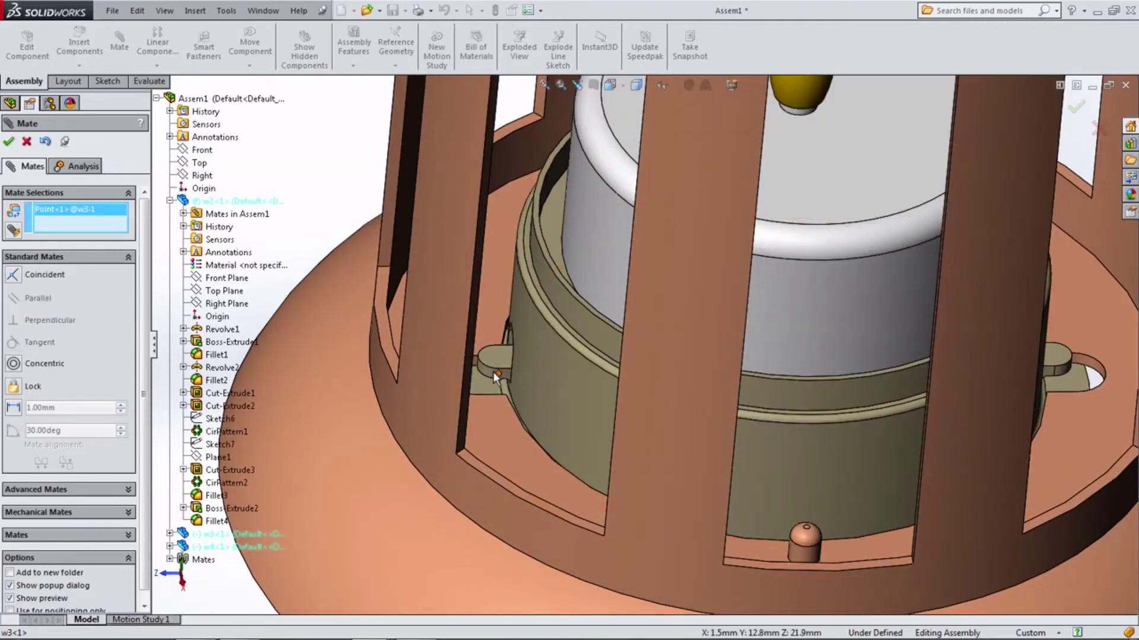
# Rotate the tea-light inside the lantern until its tab nears the pin.
pyautogui.click(27, 142)
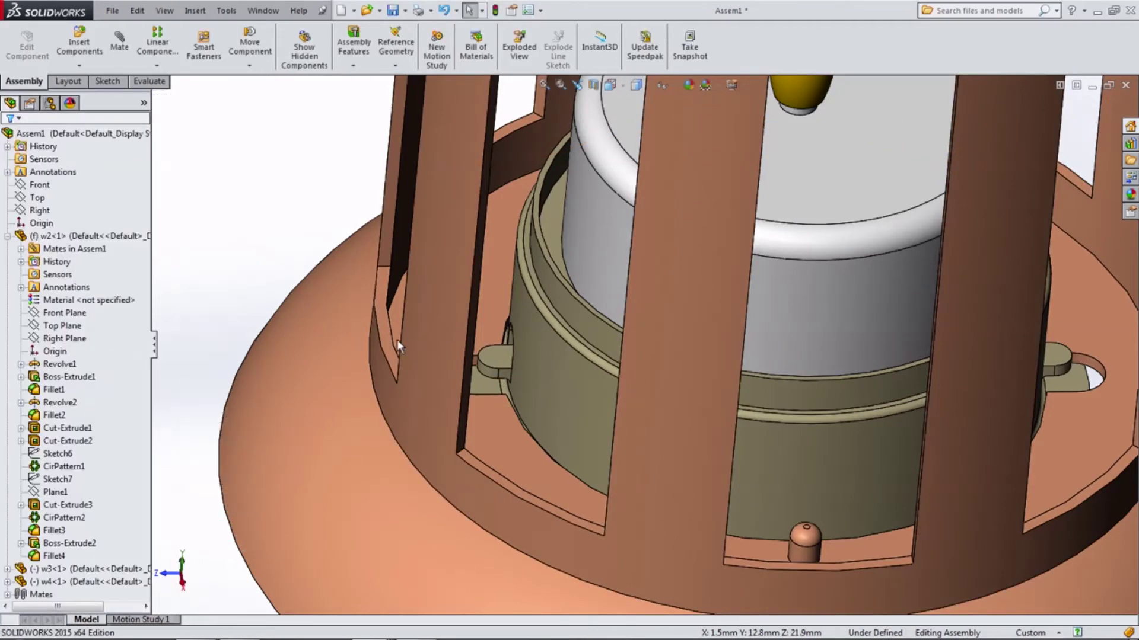
pyautogui.moveTo(550, 432); pyautogui.dragTo(728, 494)
pyautogui.moveTo(614, 464); pyautogui.dragTo(787, 510)
pyautogui.press('Escape')
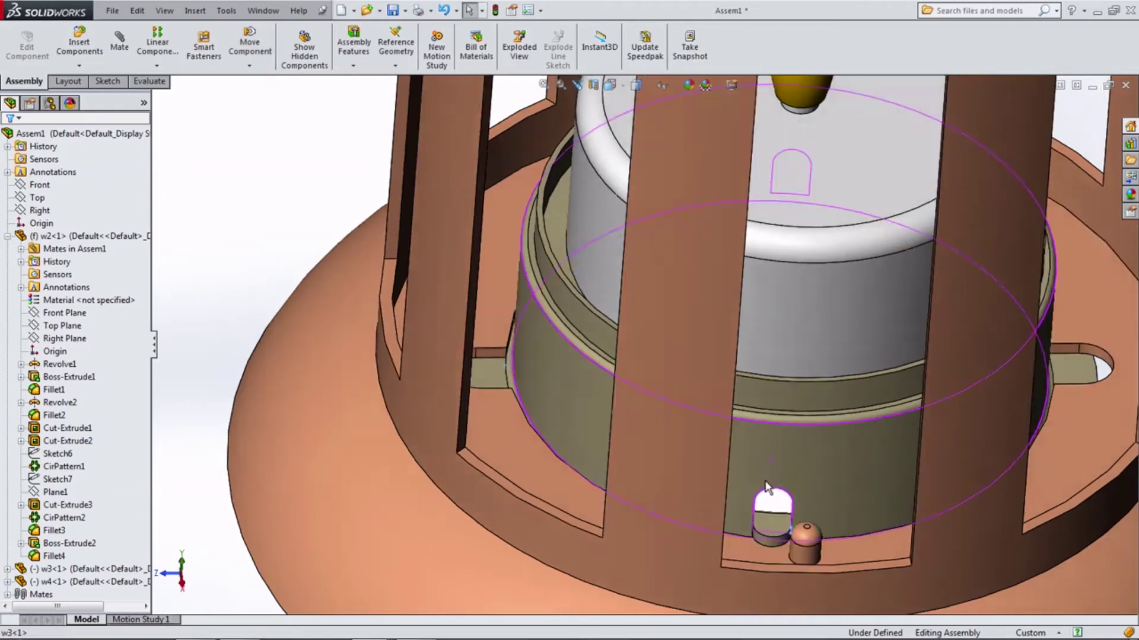
pyautogui.moveTo(823, 514); pyautogui.dragTo(784, 511, button='middle')
pyautogui.scroll(3, 784, 508)
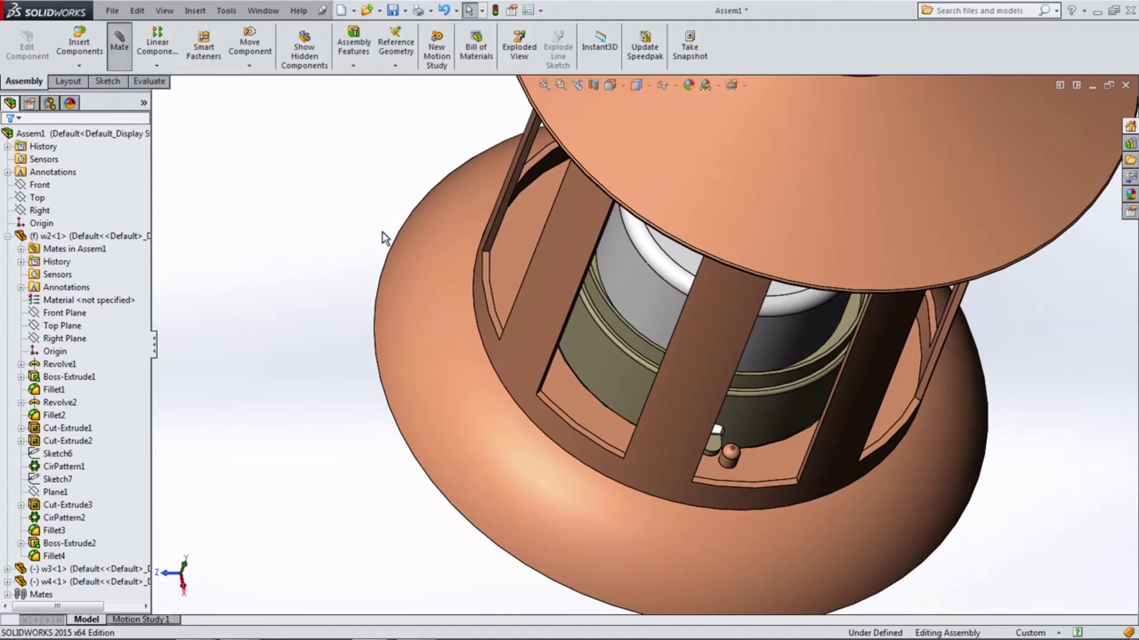
pyautogui.scroll(-5, 705, 476)
pyautogui.scroll(-5, 736, 405)
# Add a Tangent mate between the lantern pin's cylinder and the tea-light tab face.
pyautogui.click(695, 359)
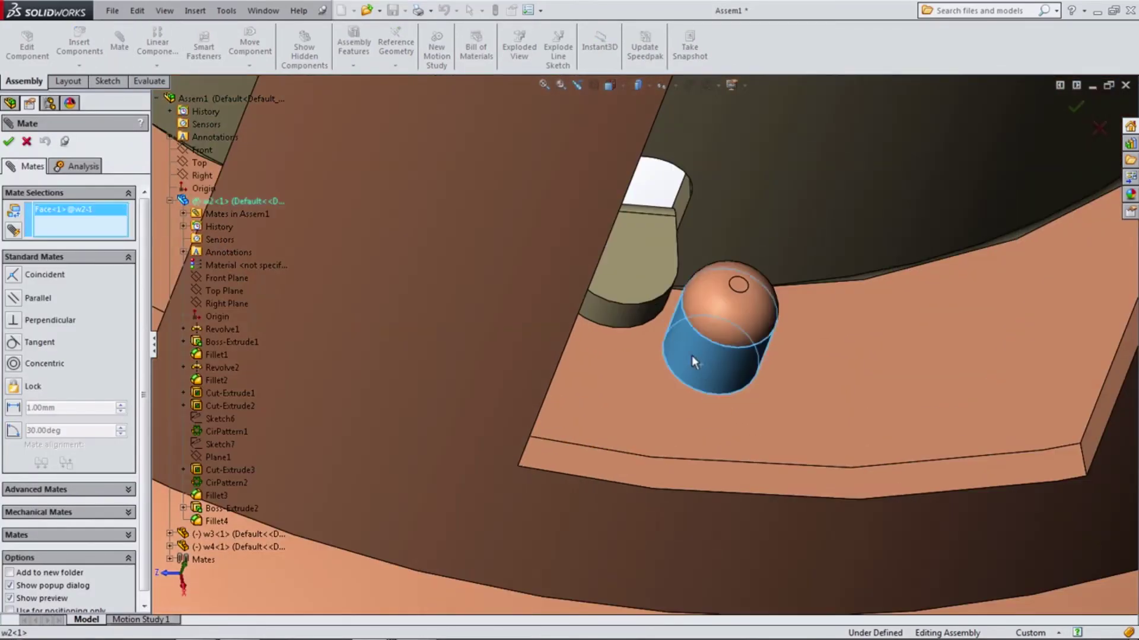
pyautogui.click(635, 311)
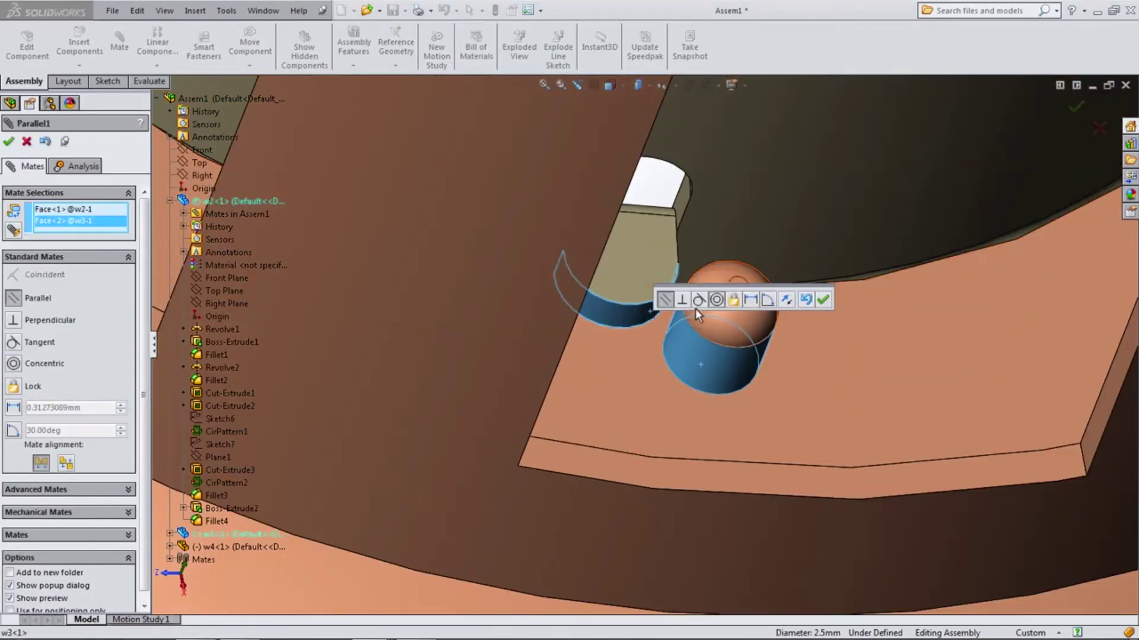
pyautogui.click(697, 300)
pyautogui.click(819, 299)
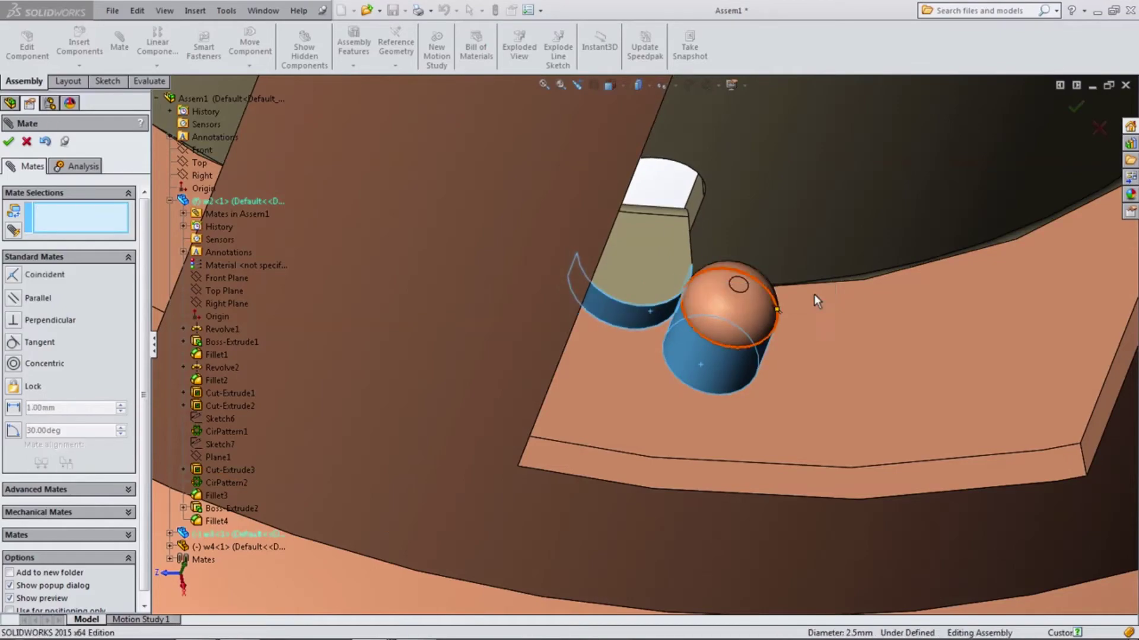
pyautogui.scroll(5, 630, 366)
pyautogui.scroll(3, 520, 339)
pyautogui.moveTo(520, 340)
pyautogui.mouseDown(button='middle')
pyautogui.moveTo(605, 215)
pyautogui.moveTo(633, 261)
pyautogui.mouseUp(button='middle')
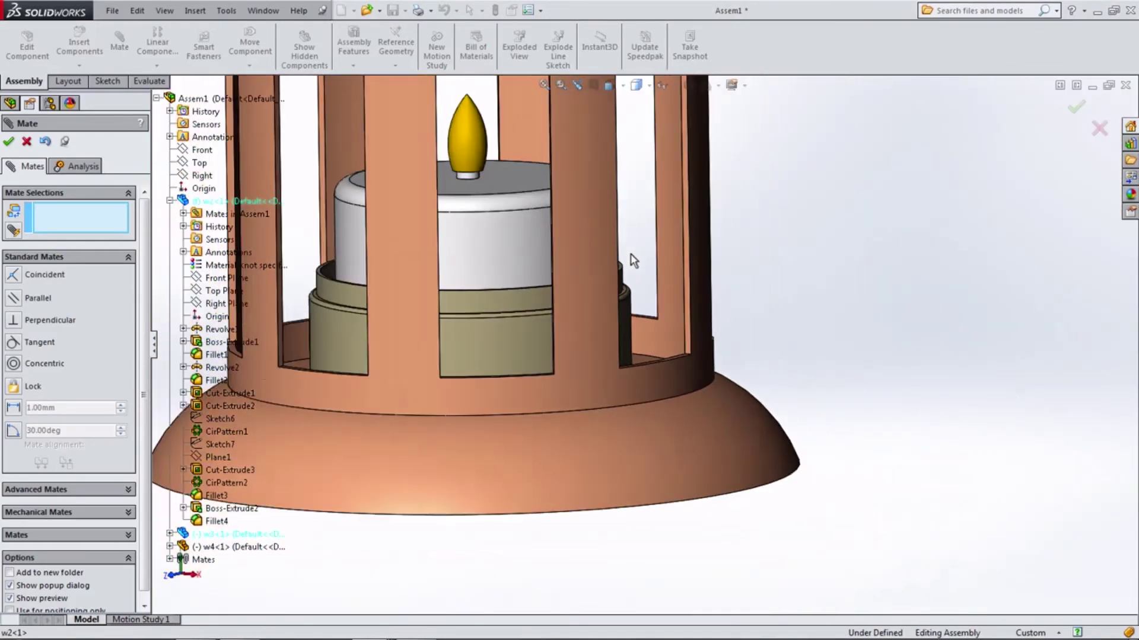
pyautogui.scroll(5, 558, 328)
# Switch to the isometric view with Shaded display, no edge lines.
pyautogui.click(8, 141)
pyautogui.scroll(3, 534, 270)
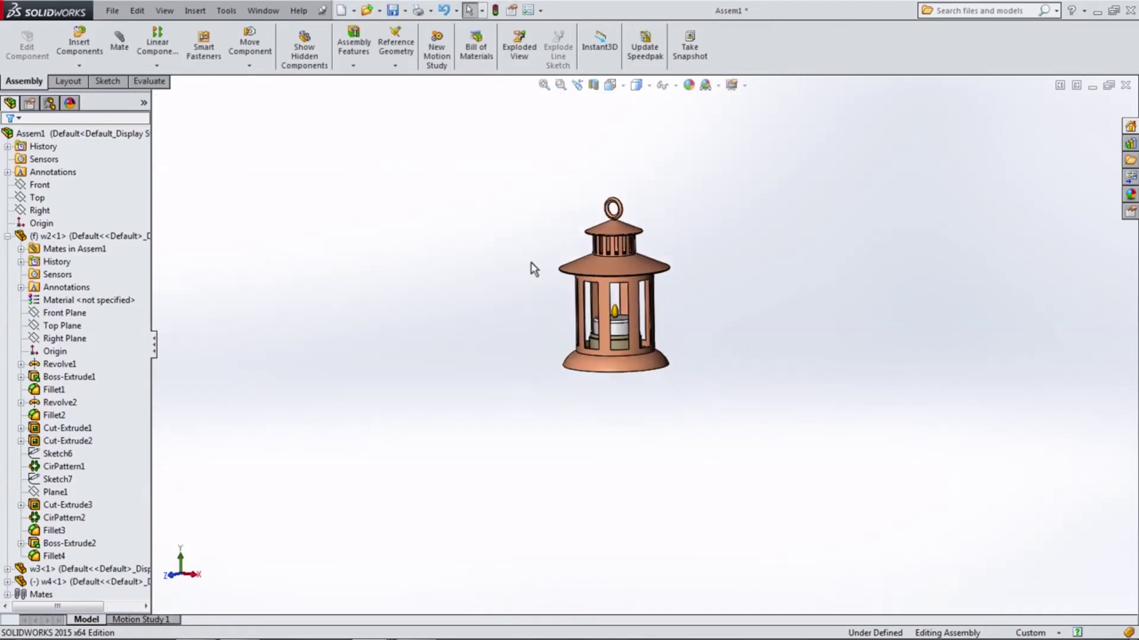
pyautogui.click(610, 85)
pyautogui.click(633, 145)
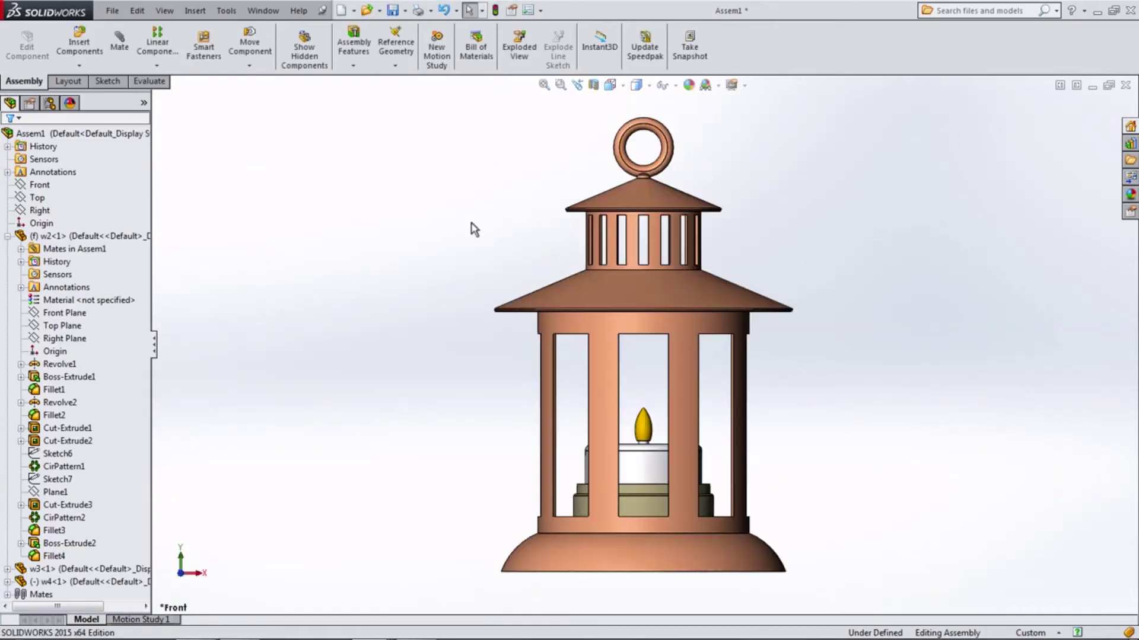
pyautogui.click(610, 85)
pyautogui.click(609, 85)
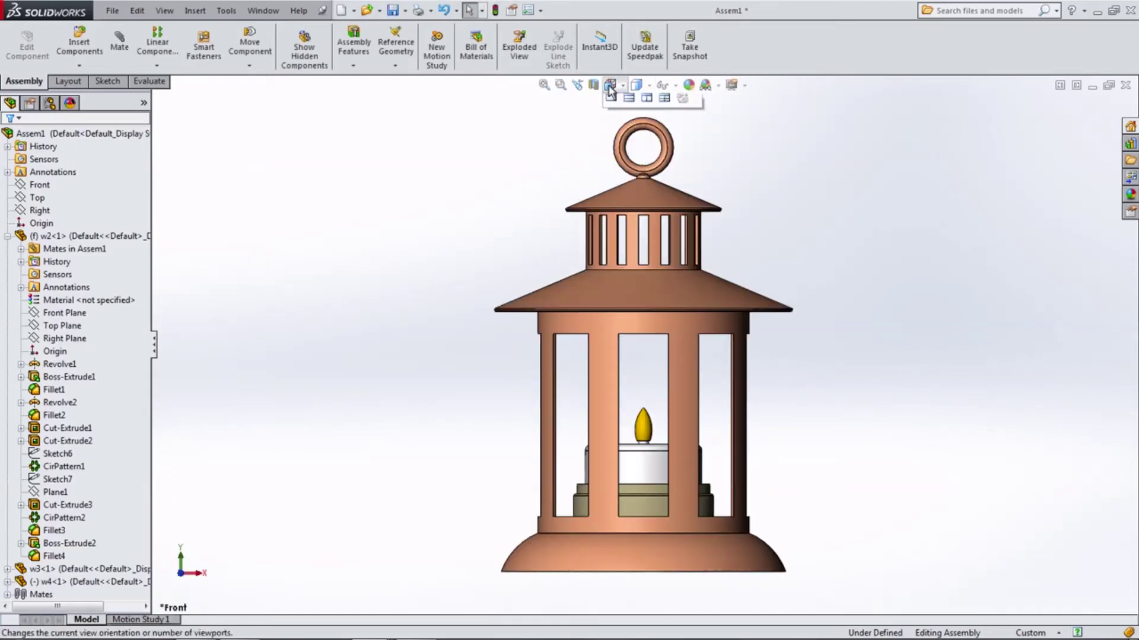
pyautogui.click(683, 122)
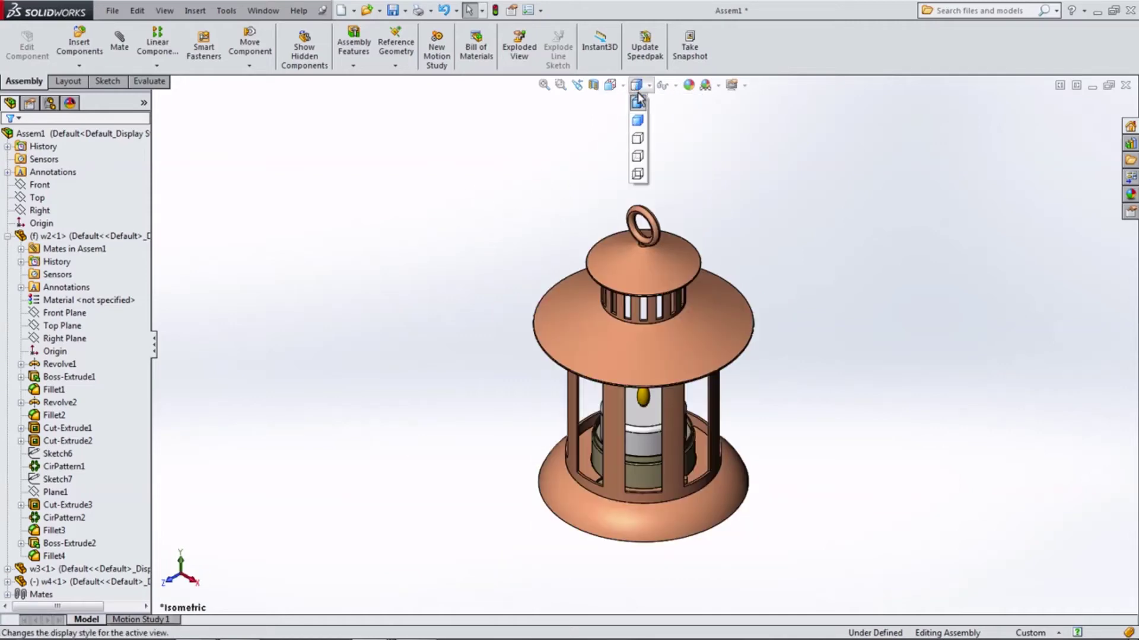
pyautogui.click(638, 121)
pyautogui.moveTo(504, 218)
pyautogui.mouseDown(button='middle')
pyautogui.moveTo(581, 166)
pyautogui.moveTo(629, 169)
pyautogui.moveTo(498, 195)
pyautogui.moveTo(432, 233)
pyautogui.mouseUp(button='middle')
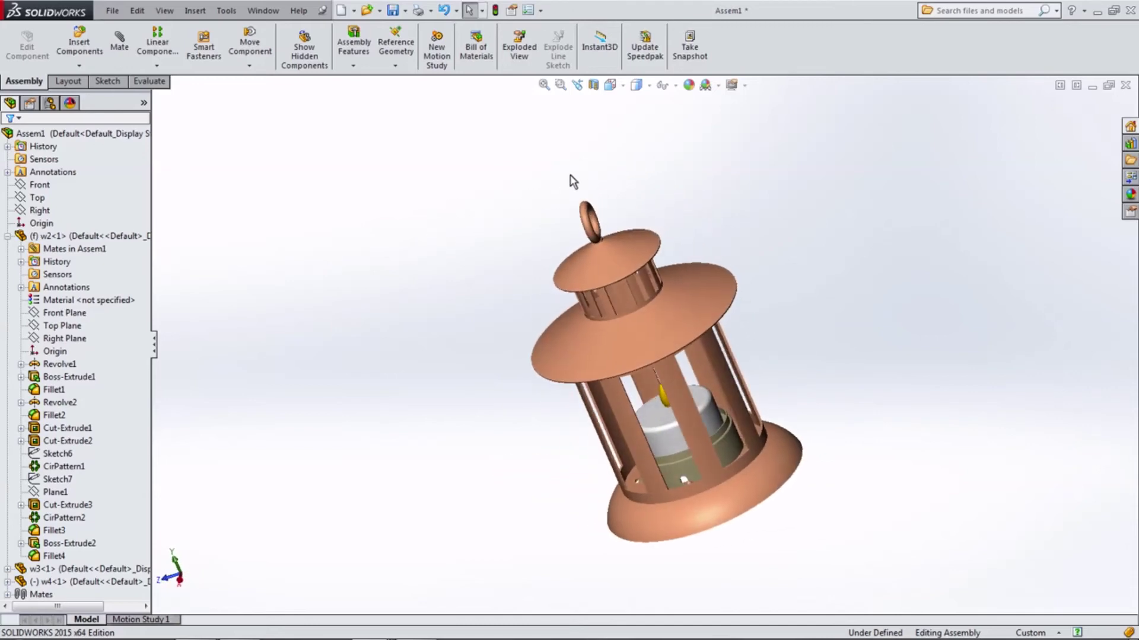
# Turn on RealView and Shadows In Shaded Mode, previewing the lantern's shadow.
pyautogui.click(739, 88)
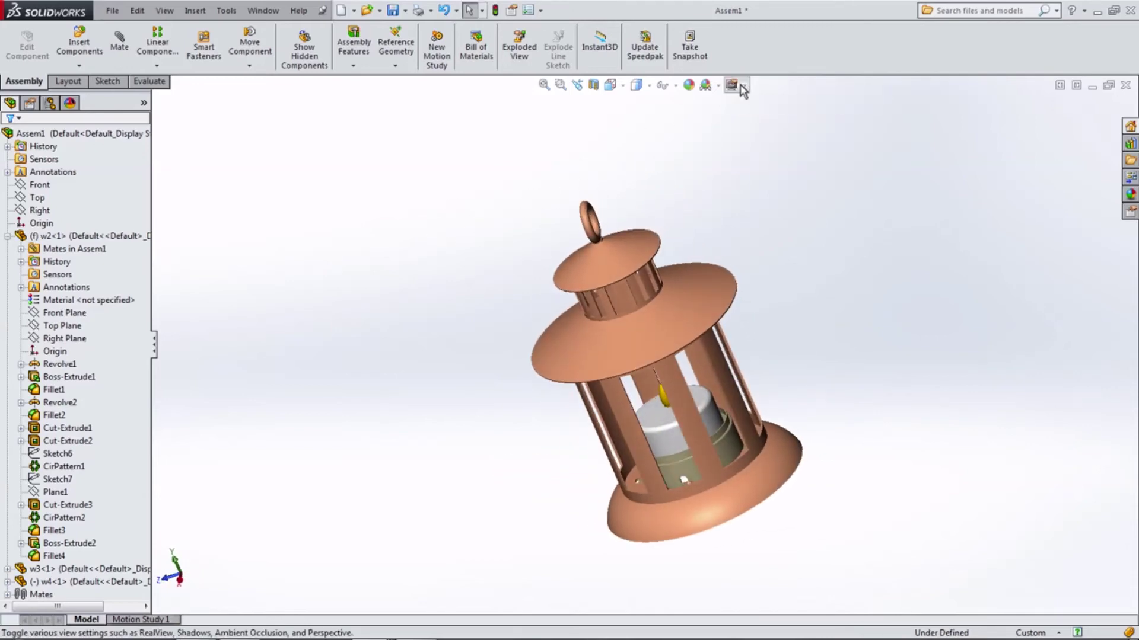
pyautogui.click(734, 85)
pyautogui.click(750, 117)
pyautogui.moveTo(731, 221)
pyautogui.mouseDown(button='middle')
pyautogui.moveTo(815, 153)
pyautogui.moveTo(869, 148)
pyautogui.moveTo(781, 173)
pyautogui.moveTo(806, 168)
pyautogui.moveTo(646, 138)
pyautogui.mouseUp(button='middle')
pyautogui.click(610, 85)
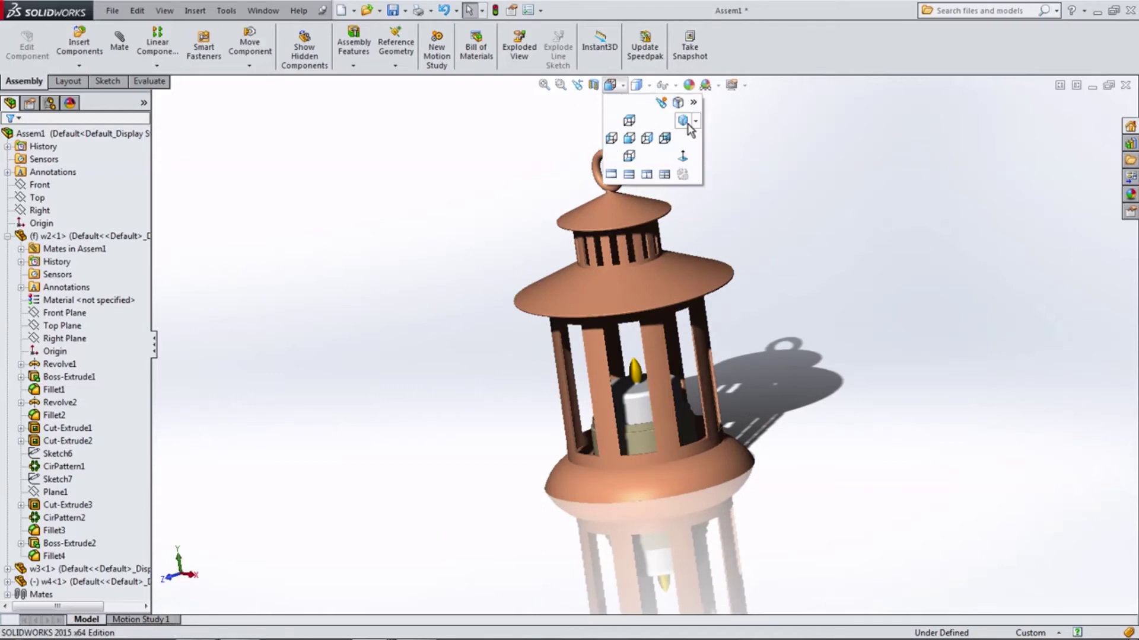
pyautogui.click(688, 126)
pyautogui.click(611, 85)
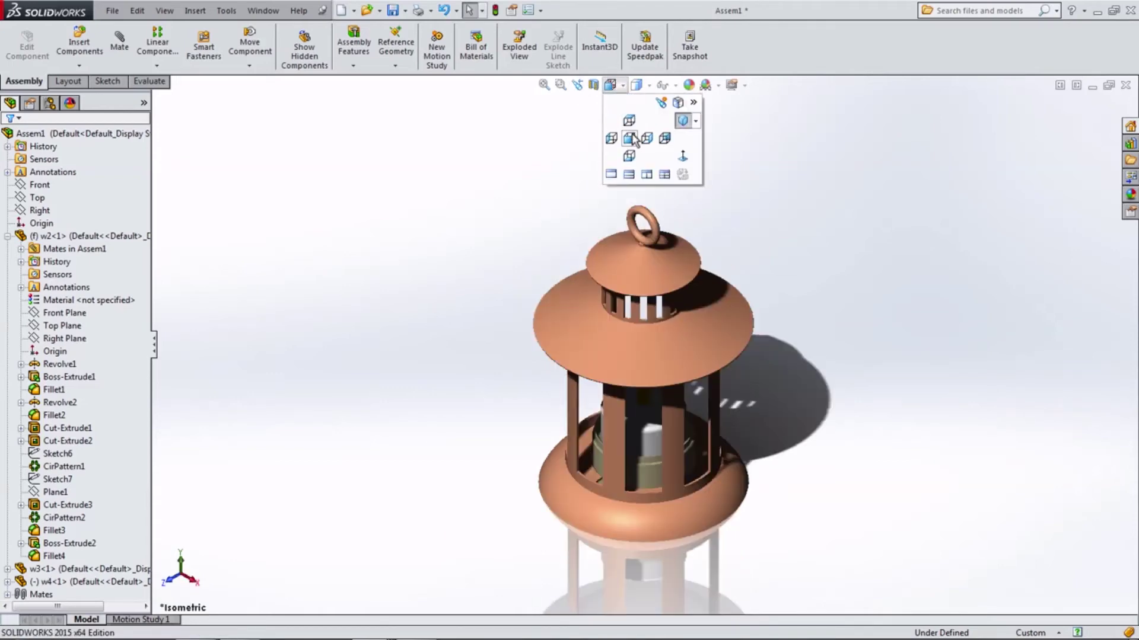
pyautogui.click(634, 146)
pyautogui.moveTo(450, 199)
pyautogui.mouseDown(button='middle')
pyautogui.moveTo(287, 224)
pyautogui.moveTo(504, 274)
pyautogui.moveTo(737, 173)
pyautogui.moveTo(711, 168)
pyautogui.moveTo(682, 222)
pyautogui.moveTo(497, 343)
pyautogui.moveTo(399, 310)
pyautogui.moveTo(485, 310)
pyautogui.moveTo(609, 110)
pyautogui.mouseUp(button='middle')
# Turn off RealView and shadows and show the Front view Shaded With Edges.
pyautogui.click(610, 85)
pyautogui.click(629, 144)
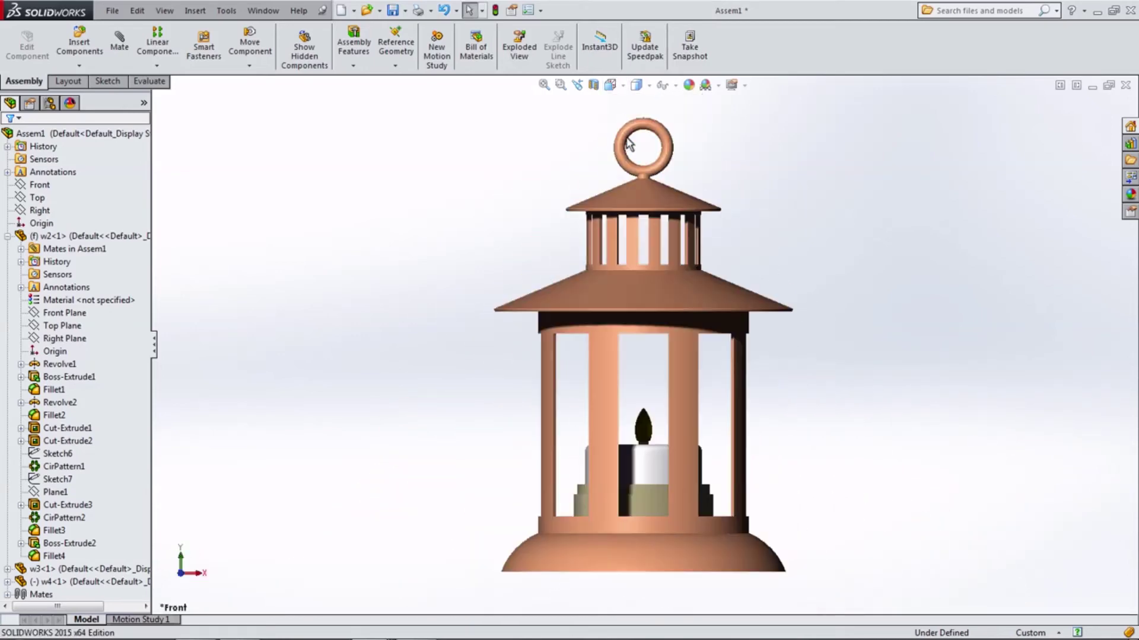
pyautogui.scroll(-5, 475, 178)
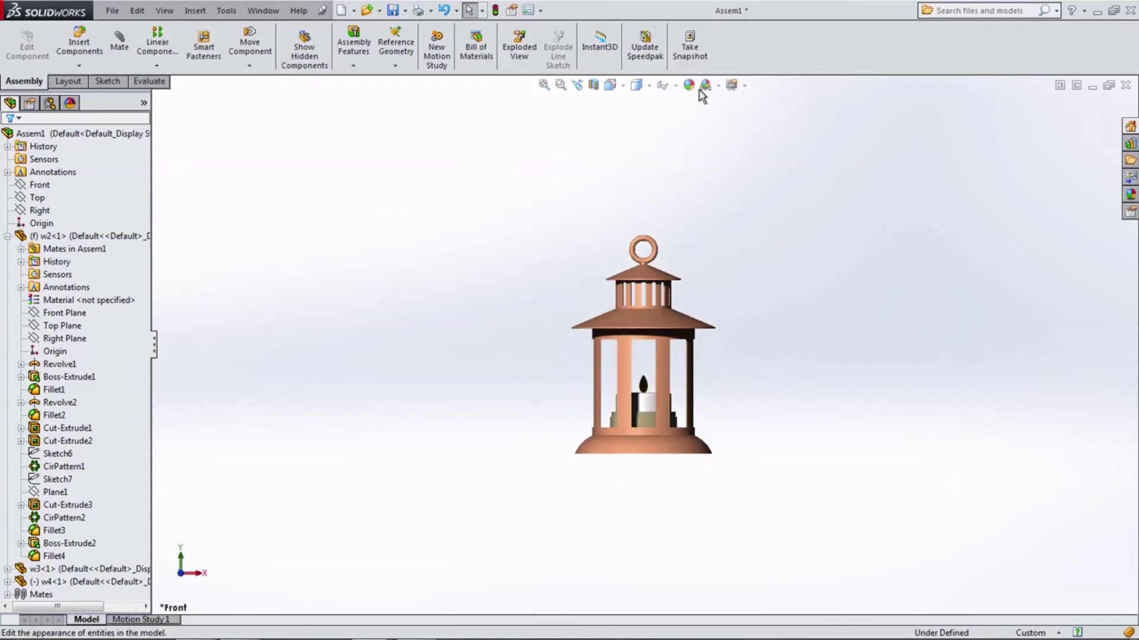
pyautogui.click(732, 85)
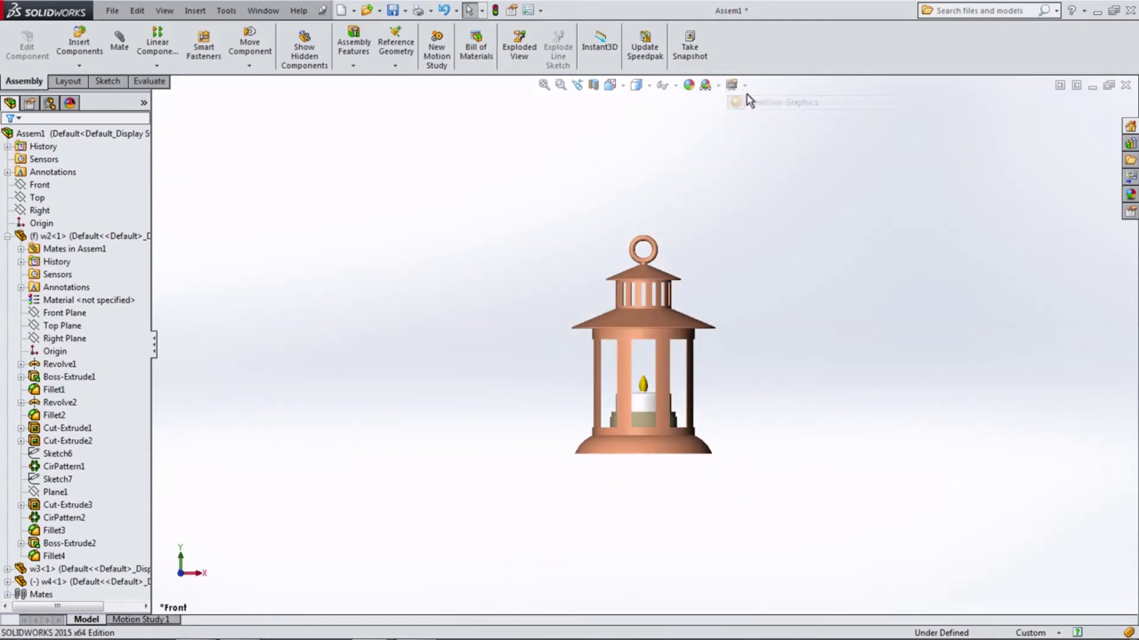
pyautogui.click(759, 115)
pyautogui.moveTo(702, 145); pyautogui.dragTo(578, 190, button='middle')
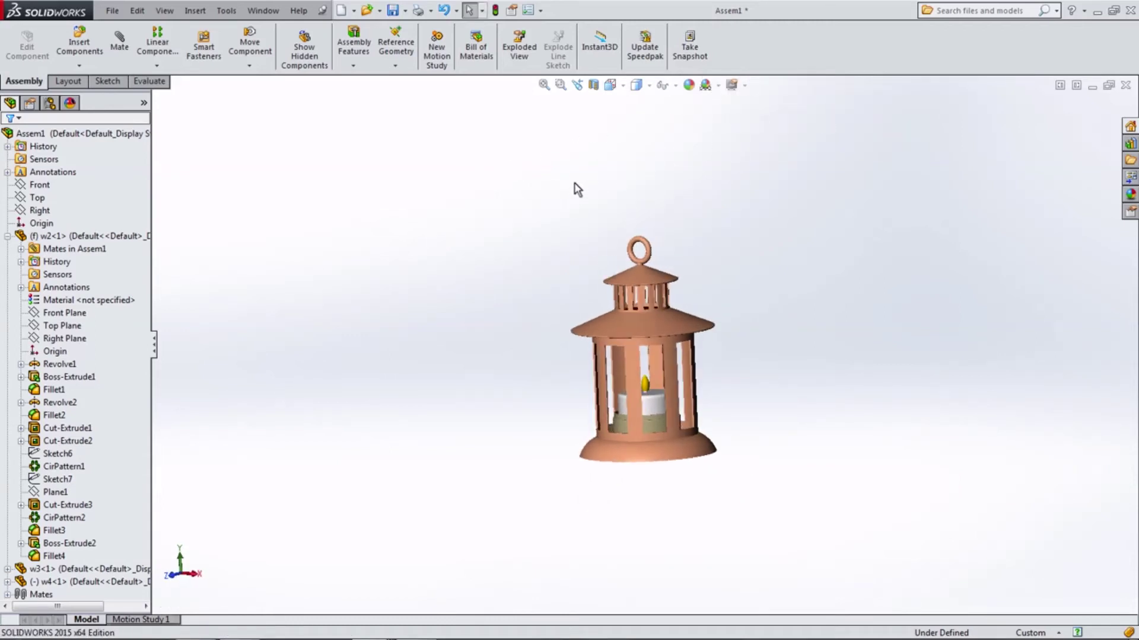
pyautogui.click(636, 86)
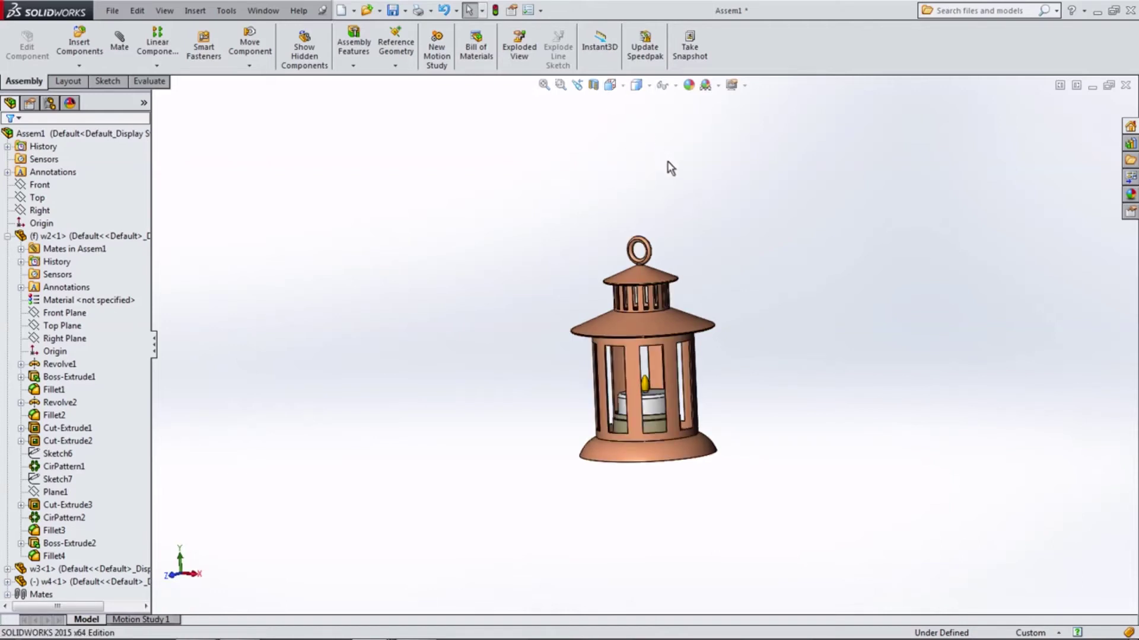
pyautogui.click(621, 86)
pyautogui.click(624, 137)
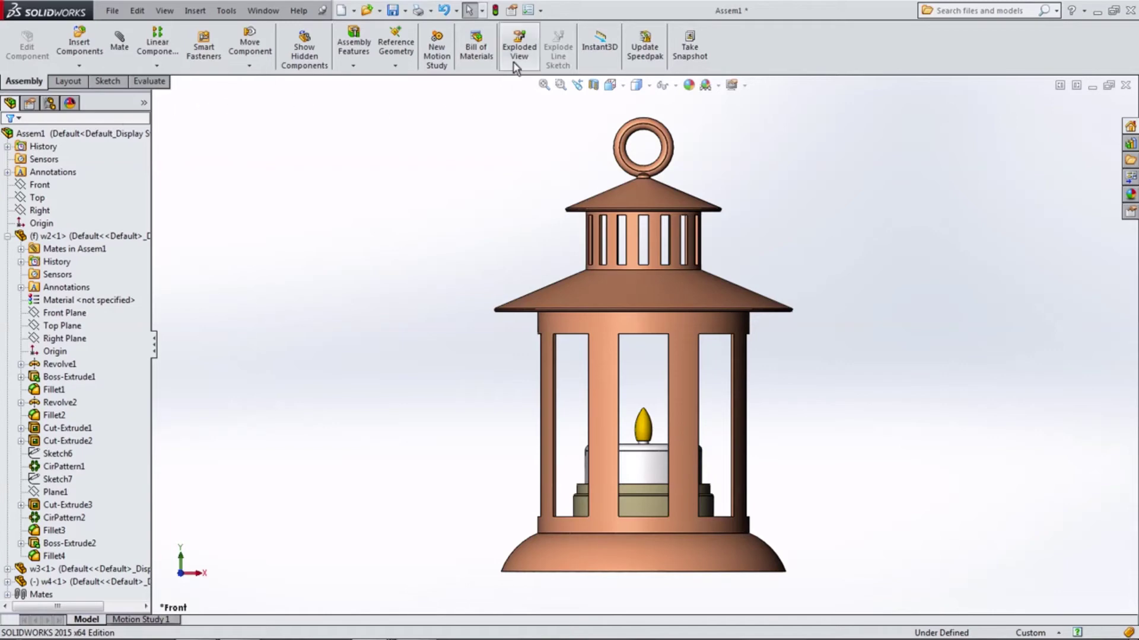
# Start an exploded view and drag the holder base down along Y below the lantern.
pyautogui.click(519, 47)
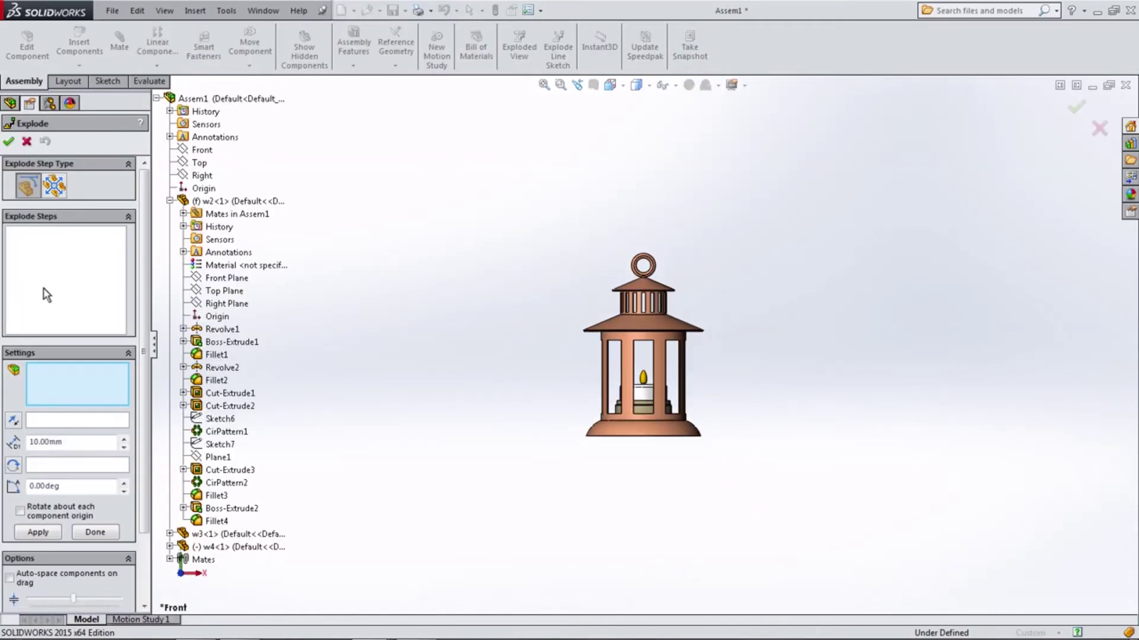
pyautogui.scroll(-2, 642, 403)
pyautogui.scroll(-1, 642, 403)
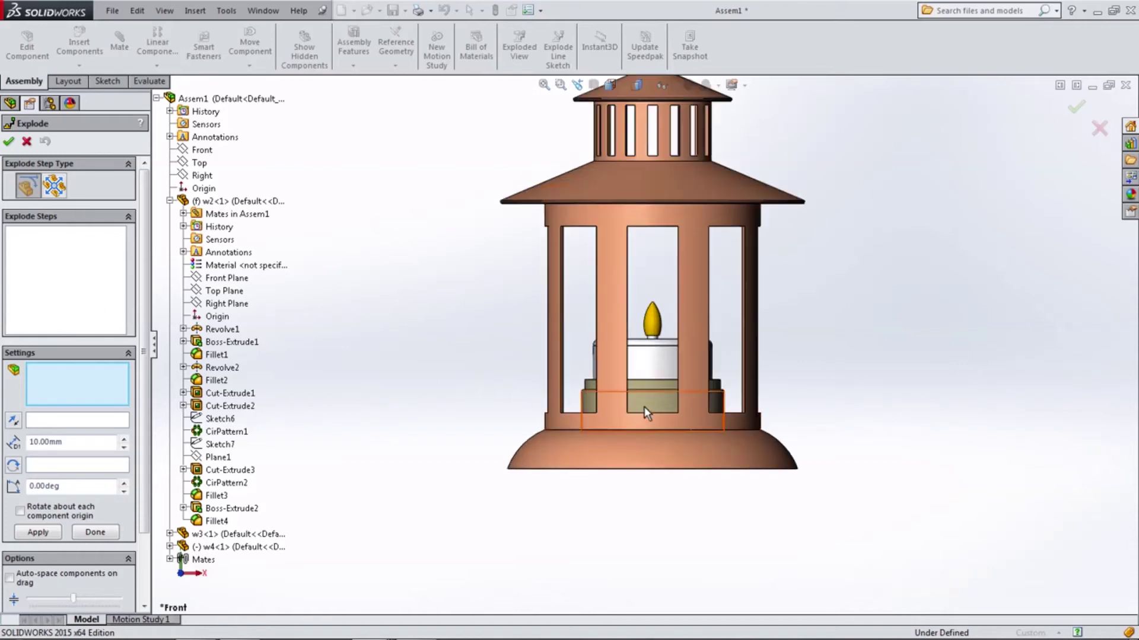
pyautogui.click(648, 401)
pyautogui.scroll(2, 652, 403)
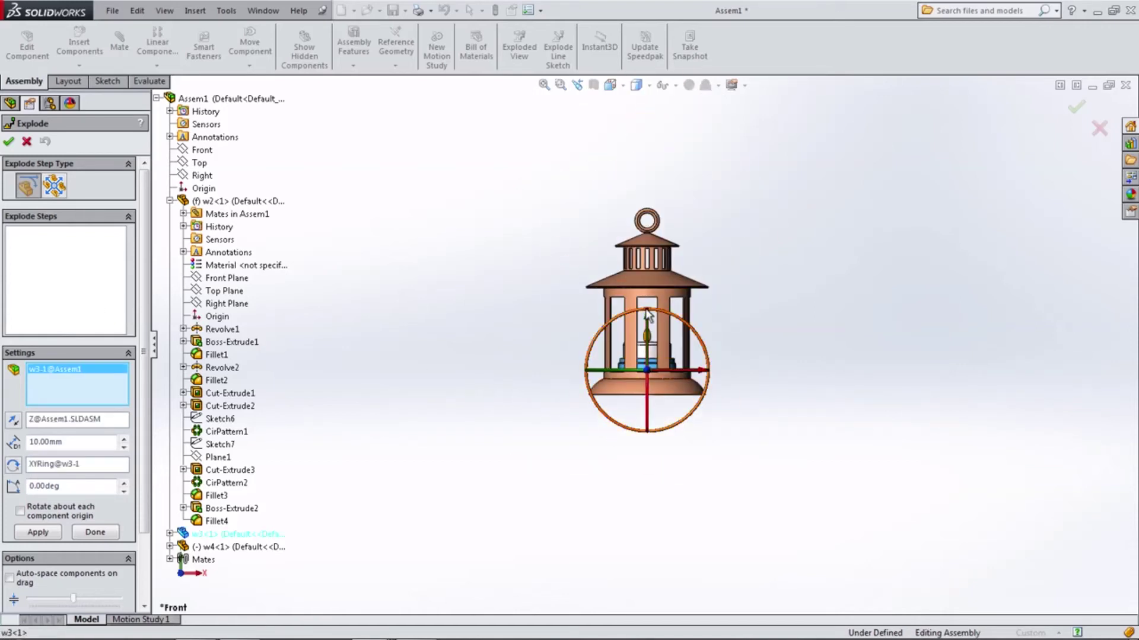
pyautogui.click(649, 332)
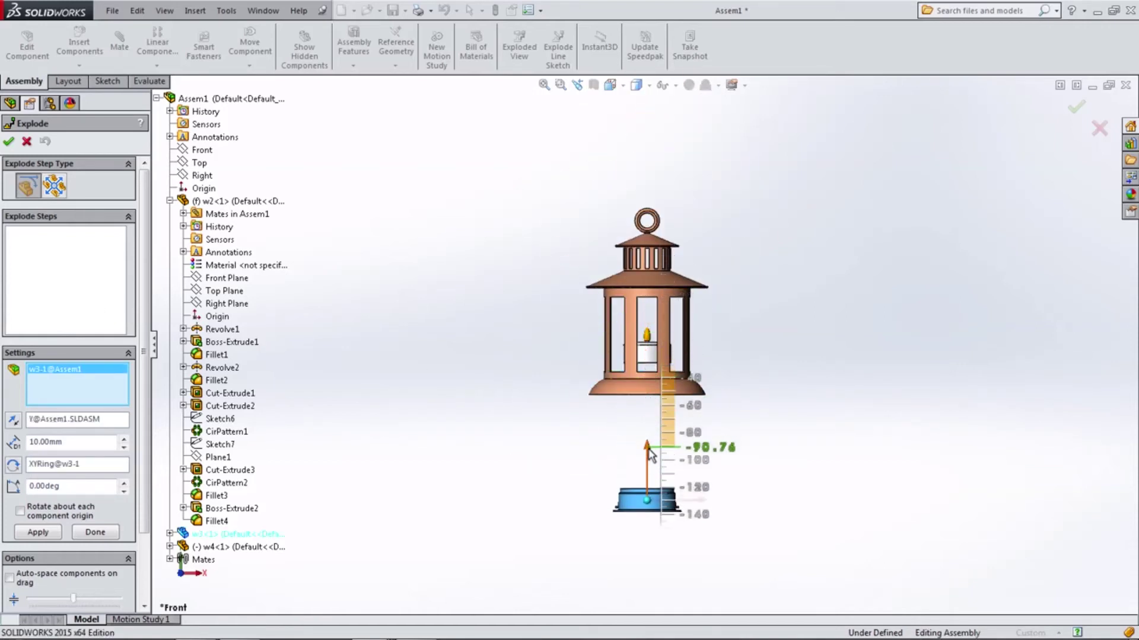
pyautogui.moveTo(649, 332); pyautogui.dragTo(651, 462)
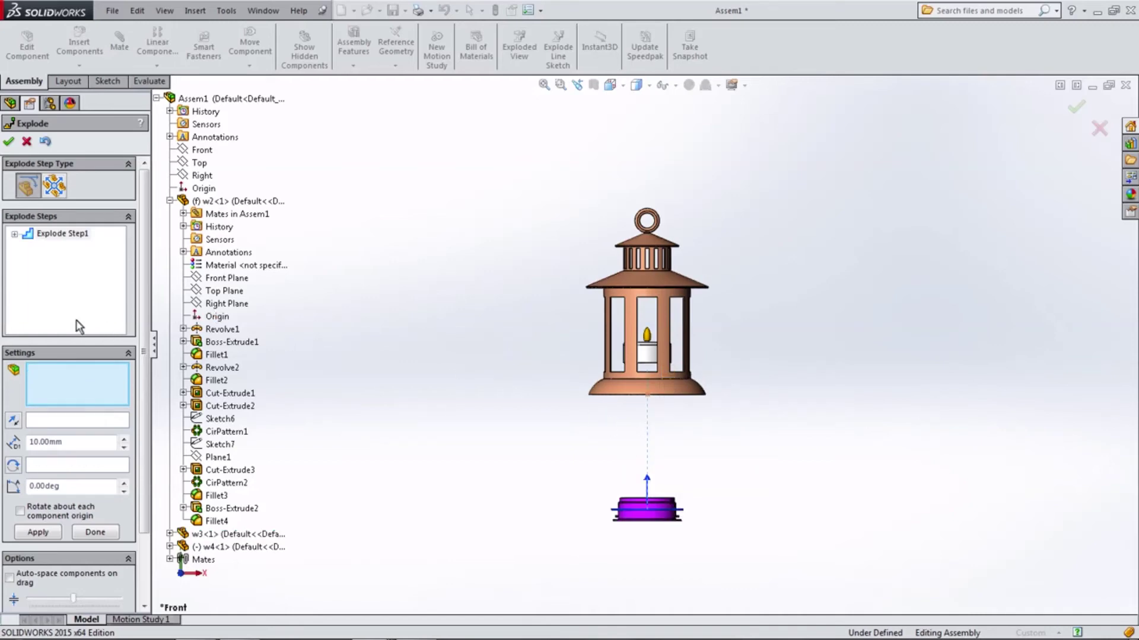
# Pull the tea-light down as a second explode step and view it isometrically.
pyautogui.click(653, 362)
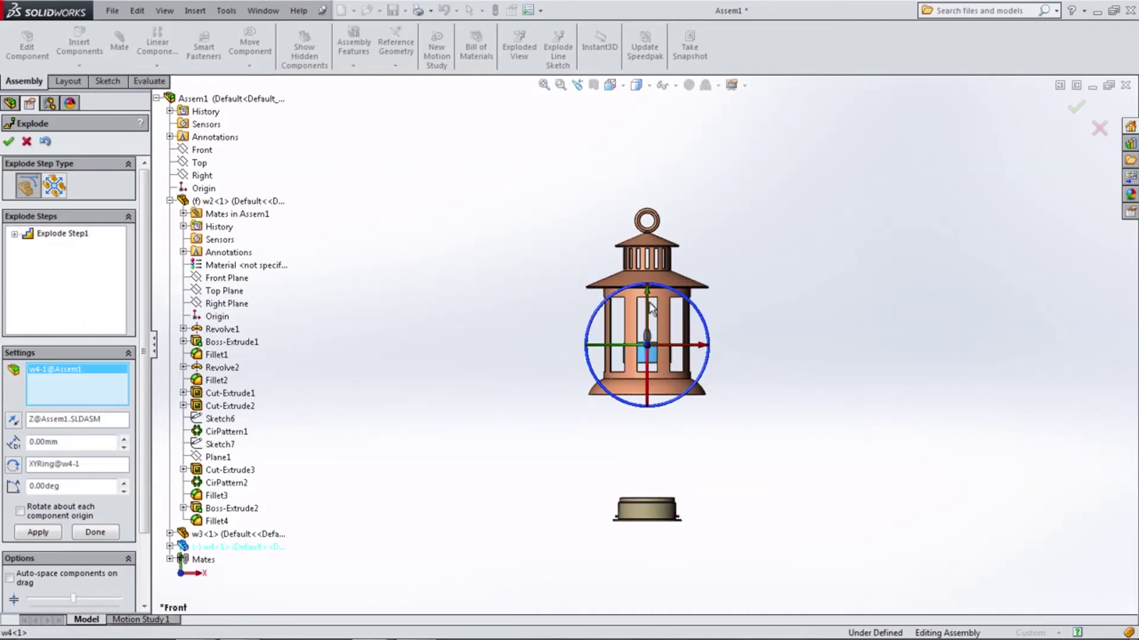
pyautogui.moveTo(651, 298); pyautogui.dragTo(639, 396)
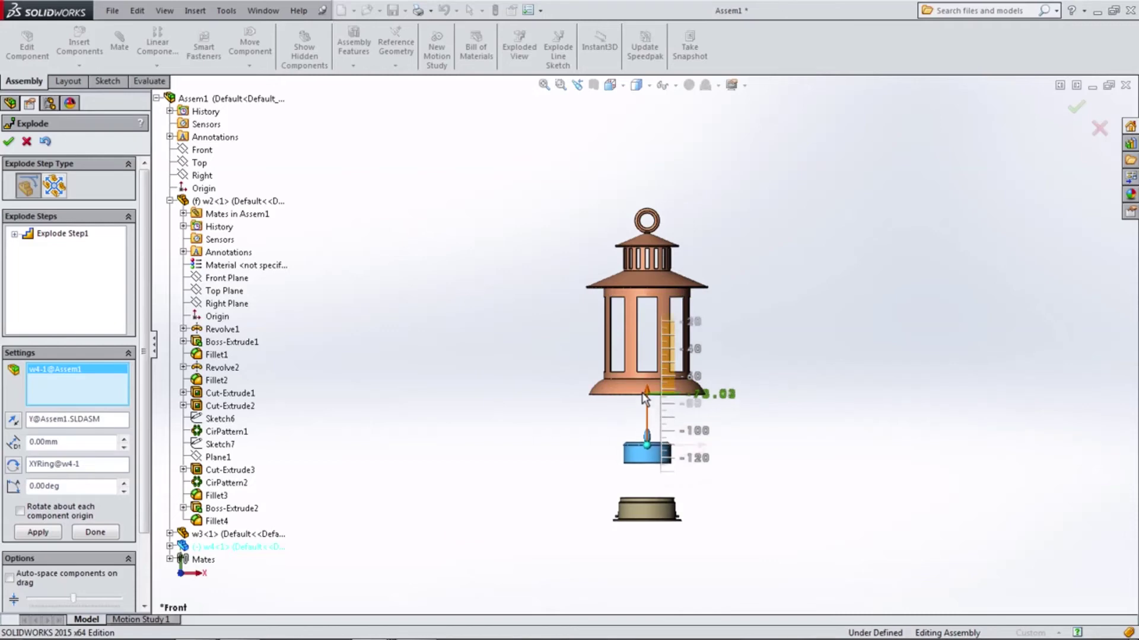
pyautogui.click(9, 142)
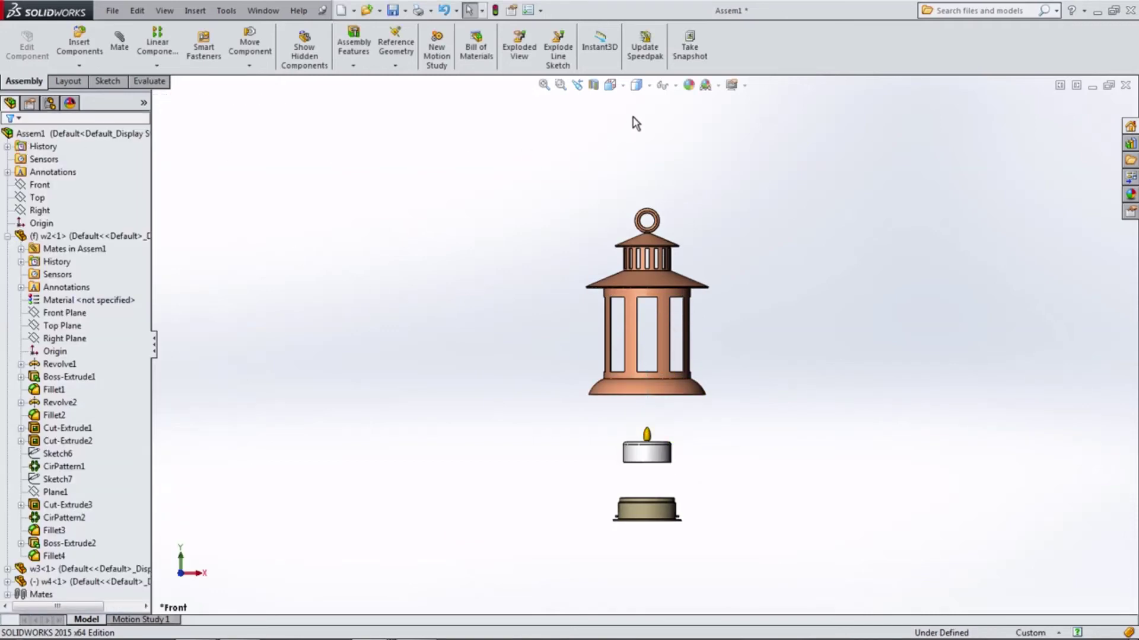
pyautogui.click(649, 85)
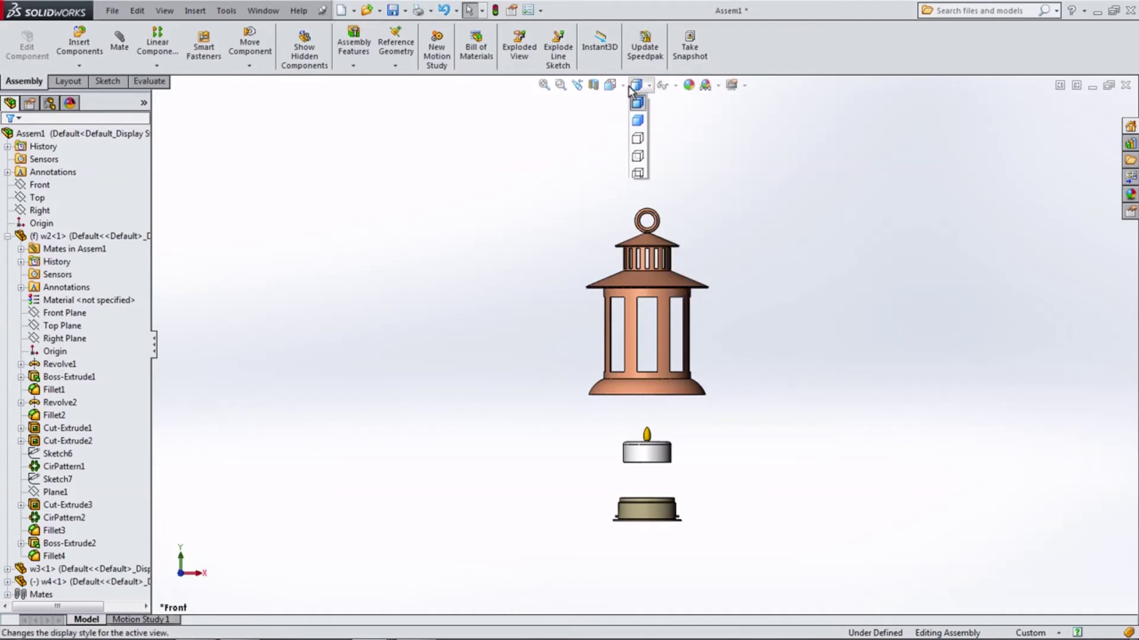
pyautogui.moveTo(611, 85)
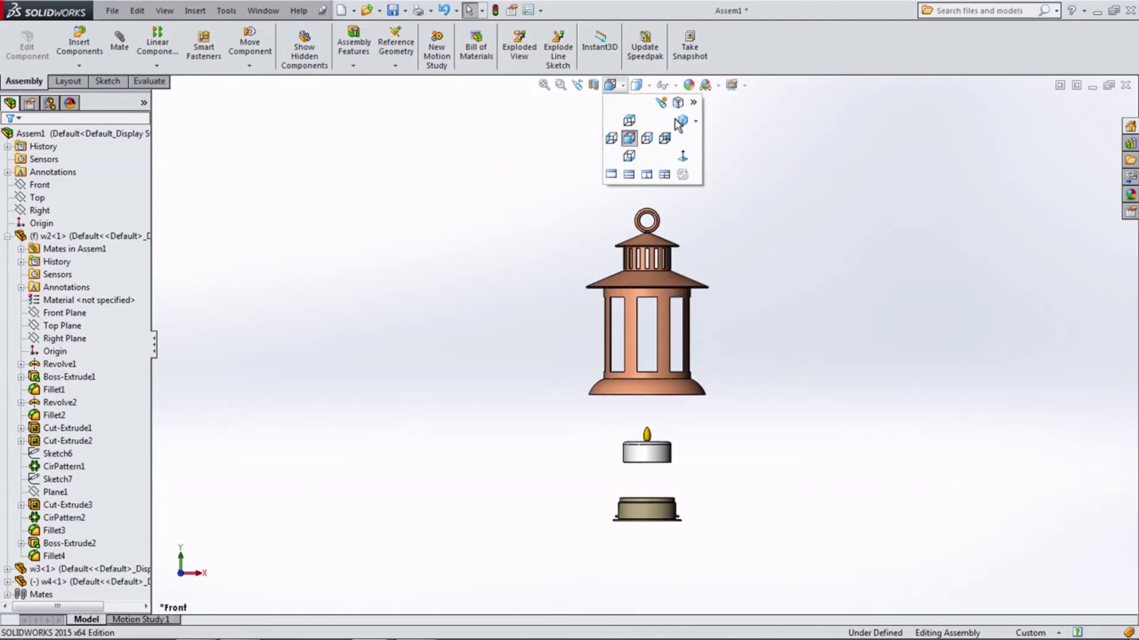
pyautogui.click(682, 122)
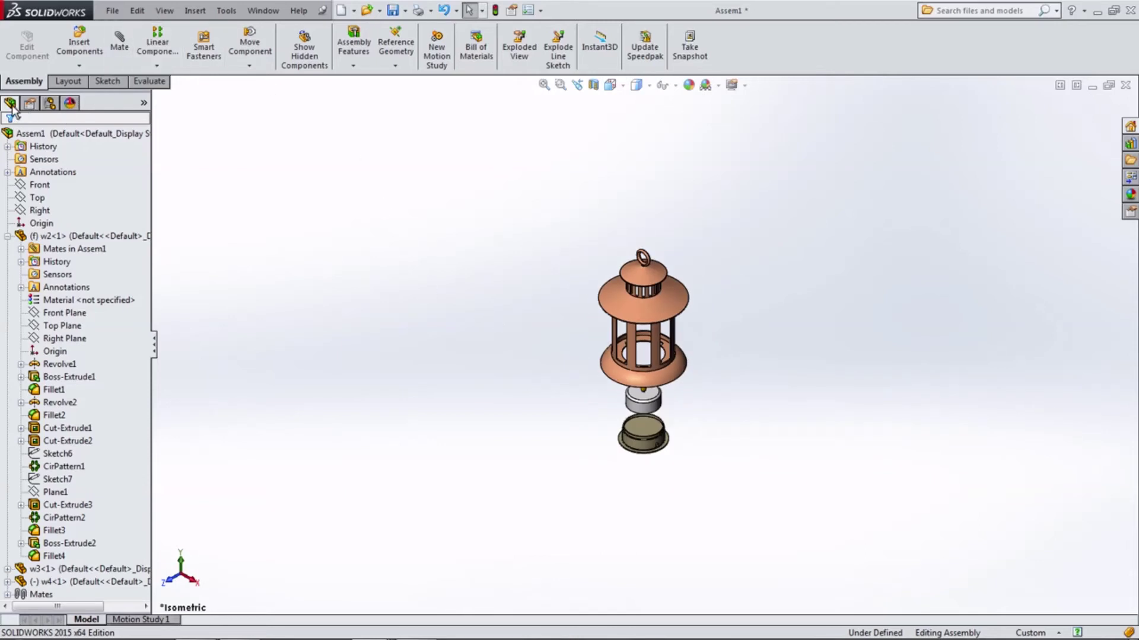
# Open ExplView1 for editing from the ConfigurationManager.
pyautogui.click(30, 104)
pyautogui.click(50, 103)
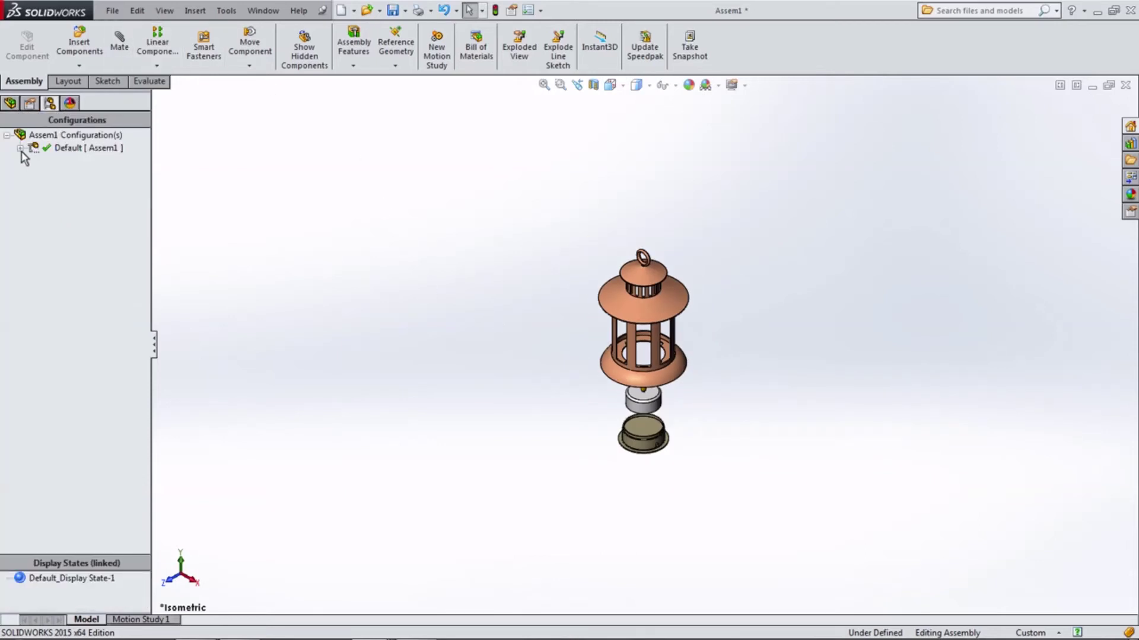
pyautogui.click(20, 148)
pyautogui.click(34, 160)
pyautogui.click(83, 174)
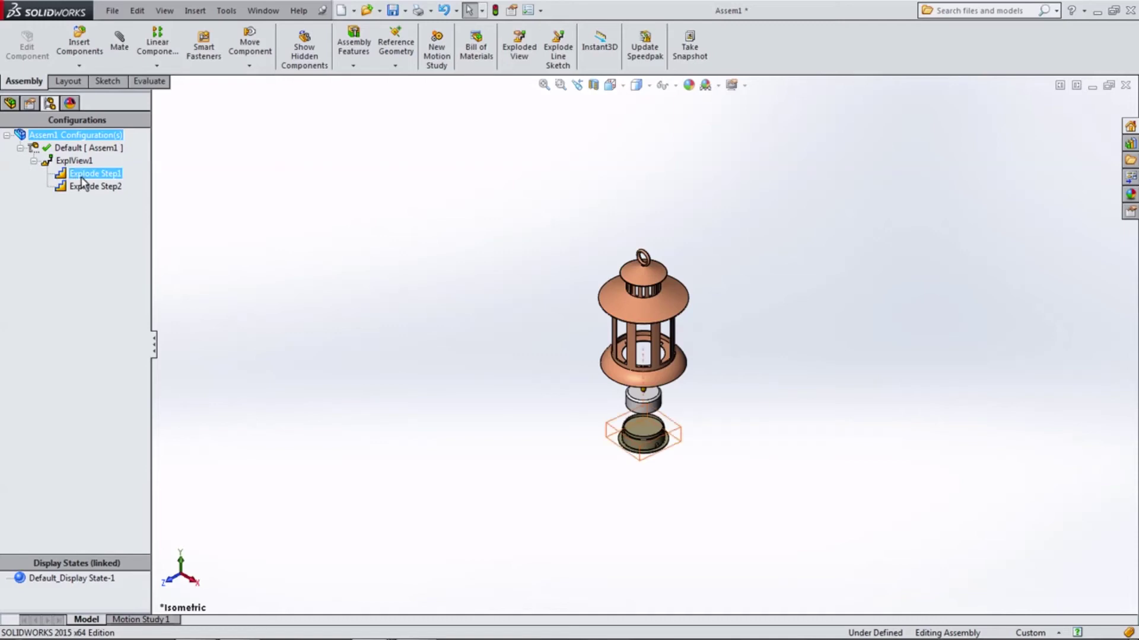
pyautogui.rightClick(70, 162)
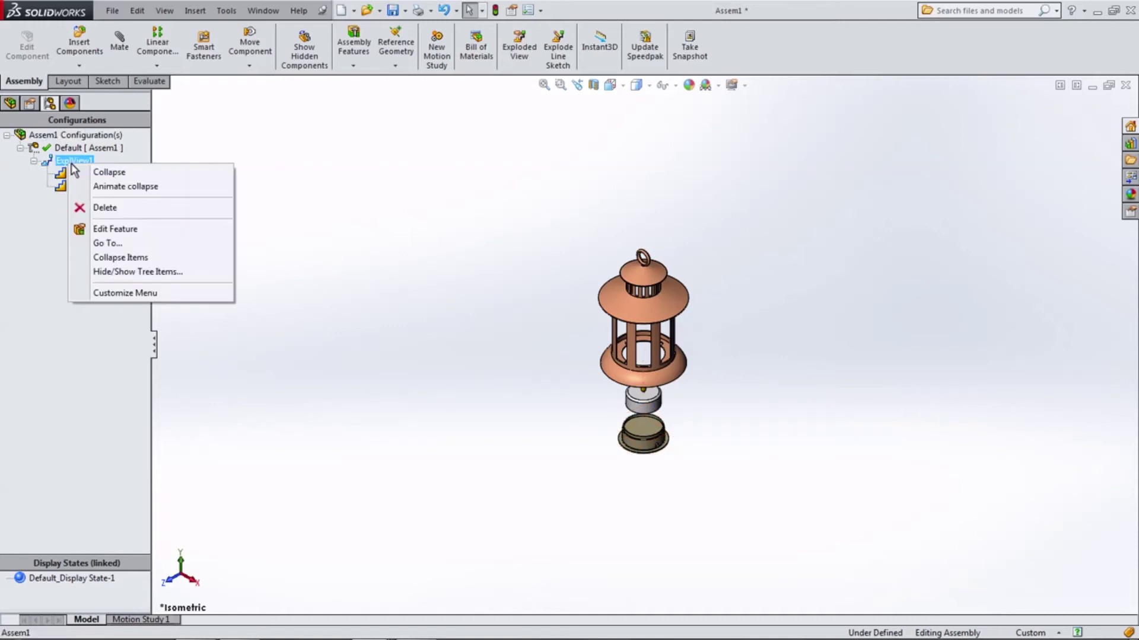
pyautogui.click(104, 230)
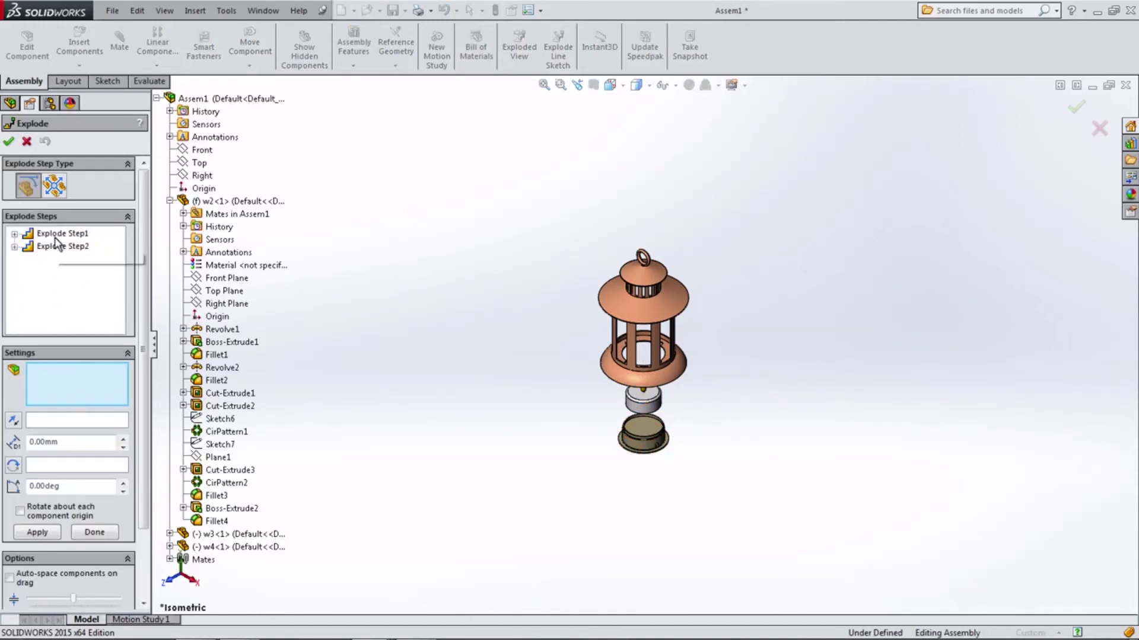
# Drag the Step1 holder base and the Step2 tea-light further down.
pyautogui.click(58, 234)
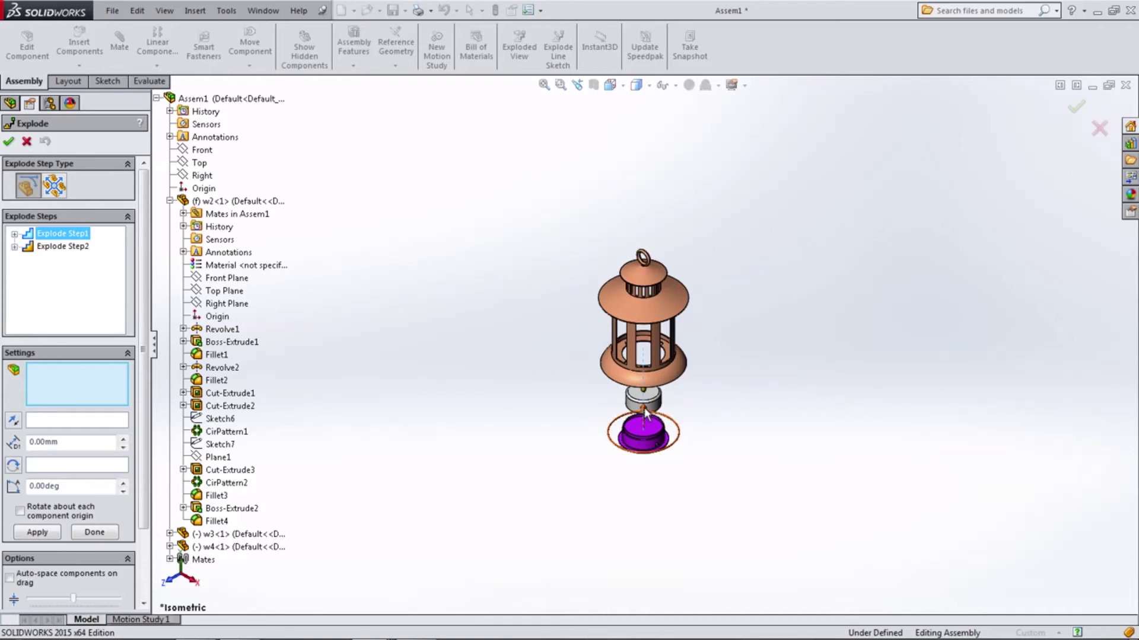
pyautogui.moveTo(645, 412); pyautogui.dragTo(645, 466)
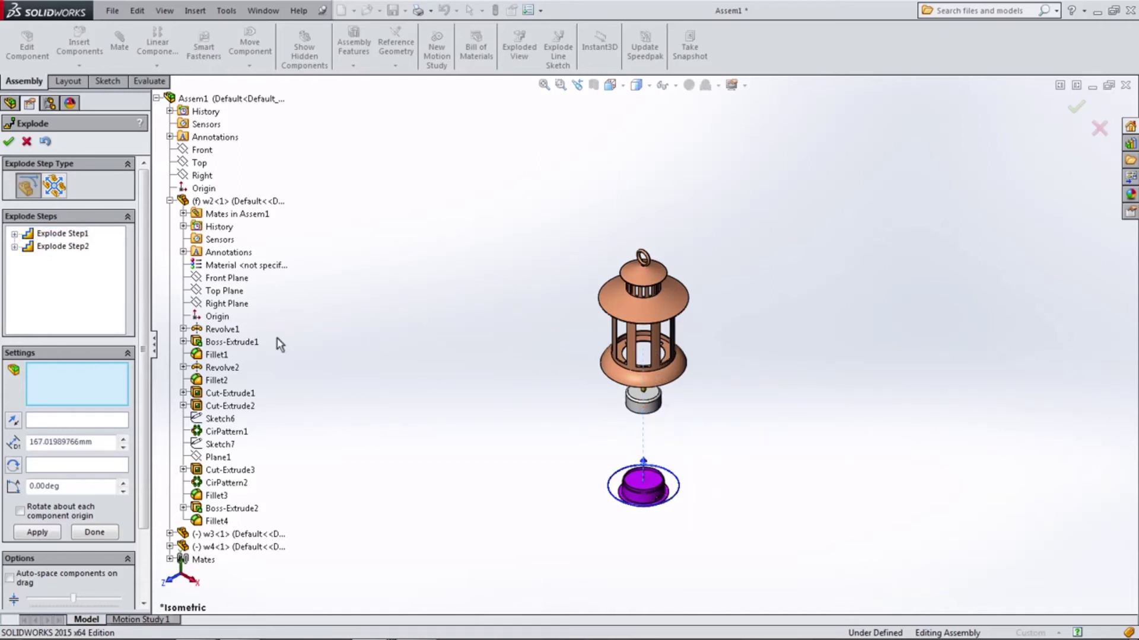
pyautogui.click(56, 252)
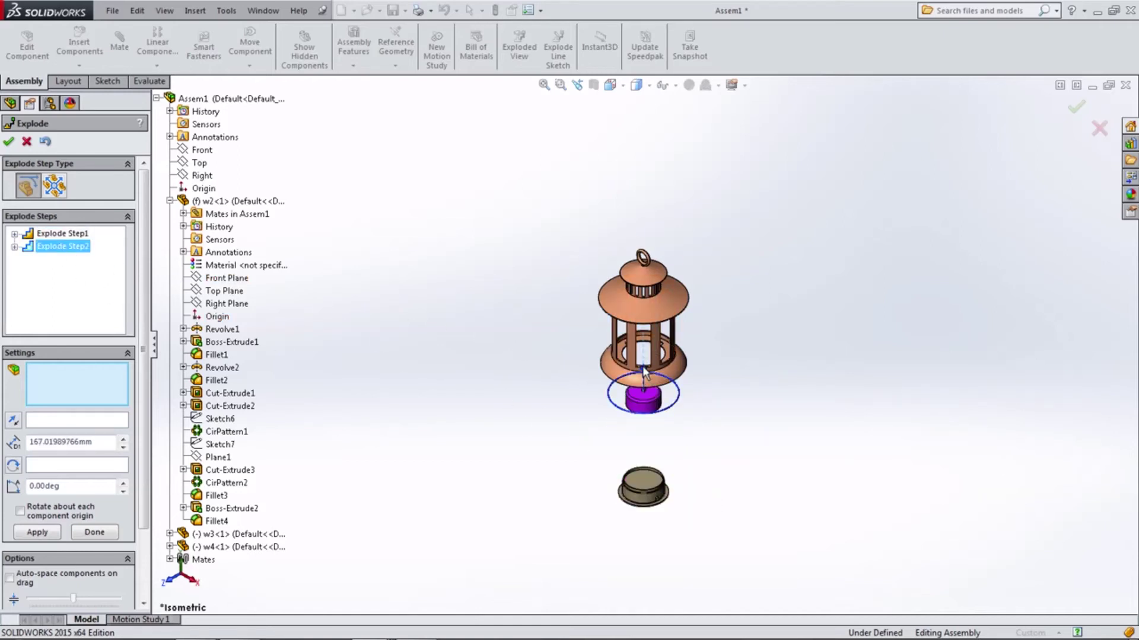
pyautogui.click(642, 365)
pyautogui.click(62, 246)
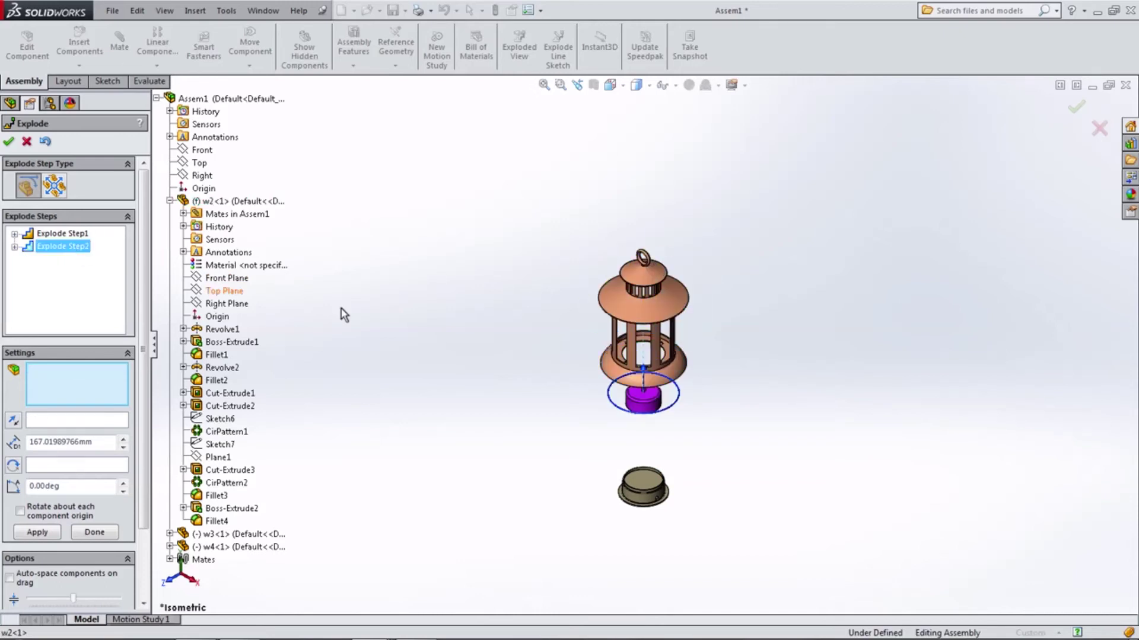
pyautogui.moveTo(643, 372); pyautogui.dragTo(646, 405)
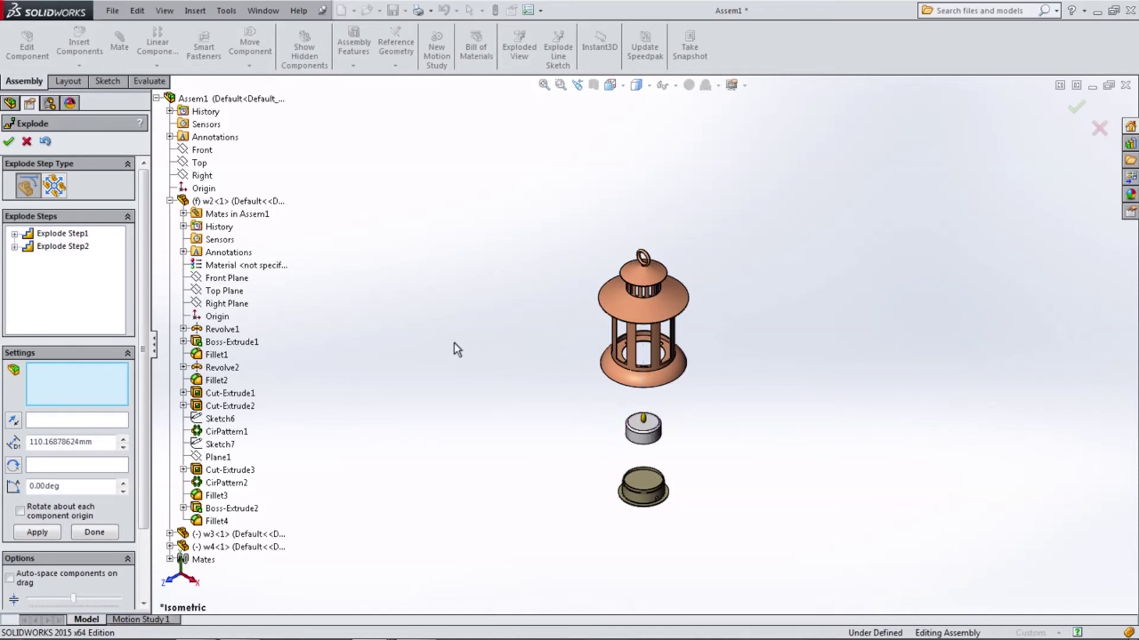
# Return to the isometric view, zoom to fit, and close the exploded view editor.
pyautogui.moveTo(521, 381)
pyautogui.mouseDown(button='middle')
pyautogui.moveTo(575, 267)
pyautogui.moveTo(732, 297)
pyautogui.moveTo(802, 325)
pyautogui.mouseUp(button='middle')
pyautogui.click(610, 85)
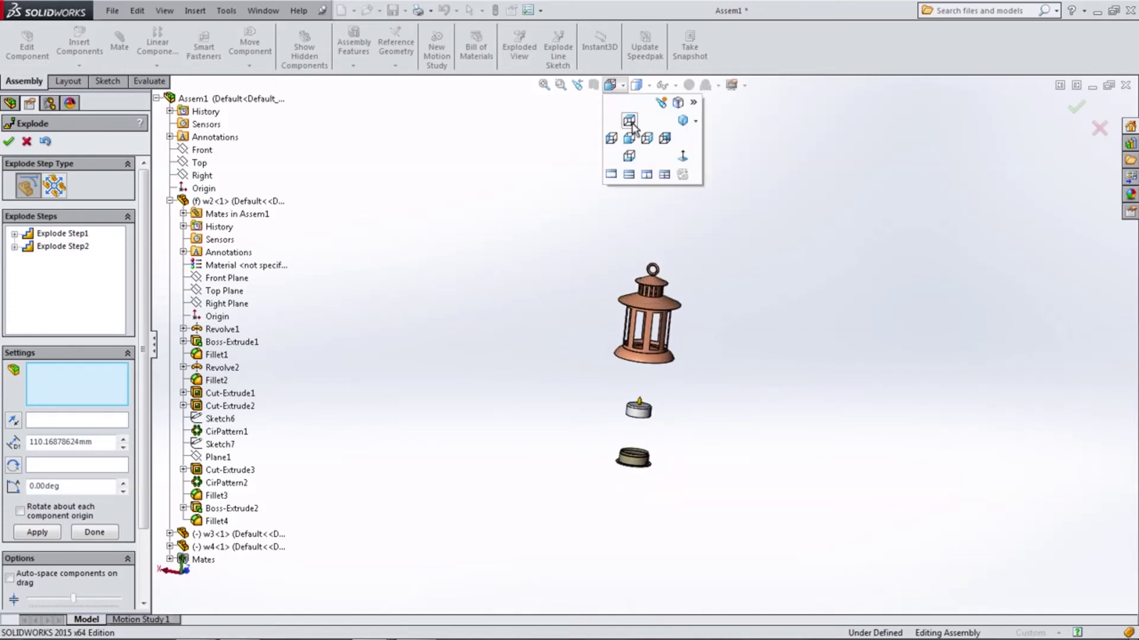
pyautogui.click(681, 122)
pyautogui.press('z')
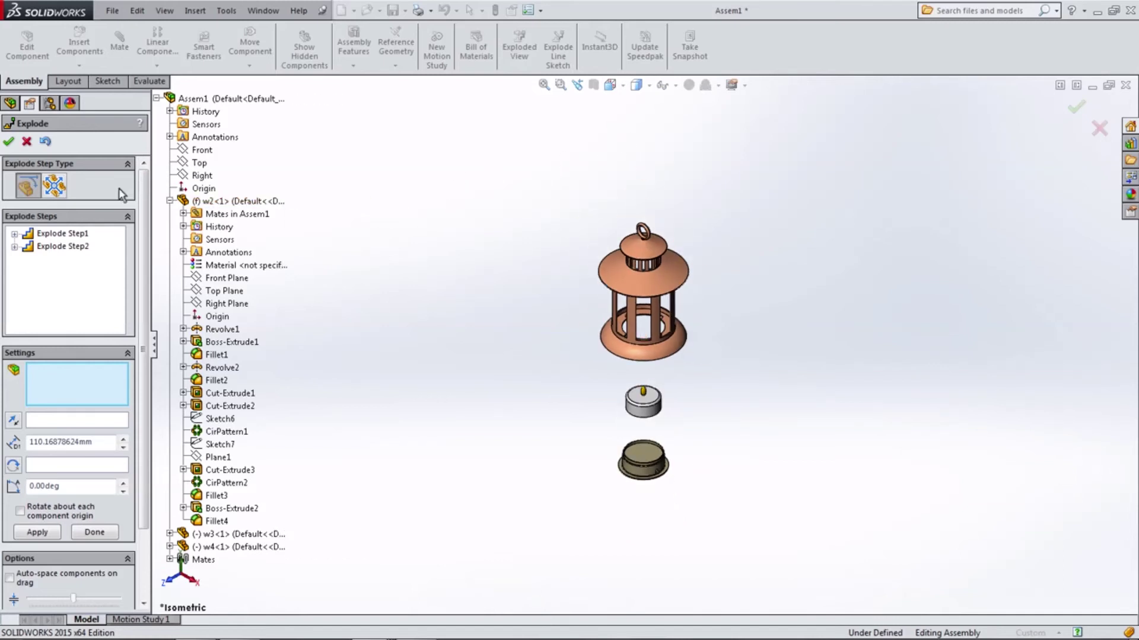
pyautogui.click(8, 141)
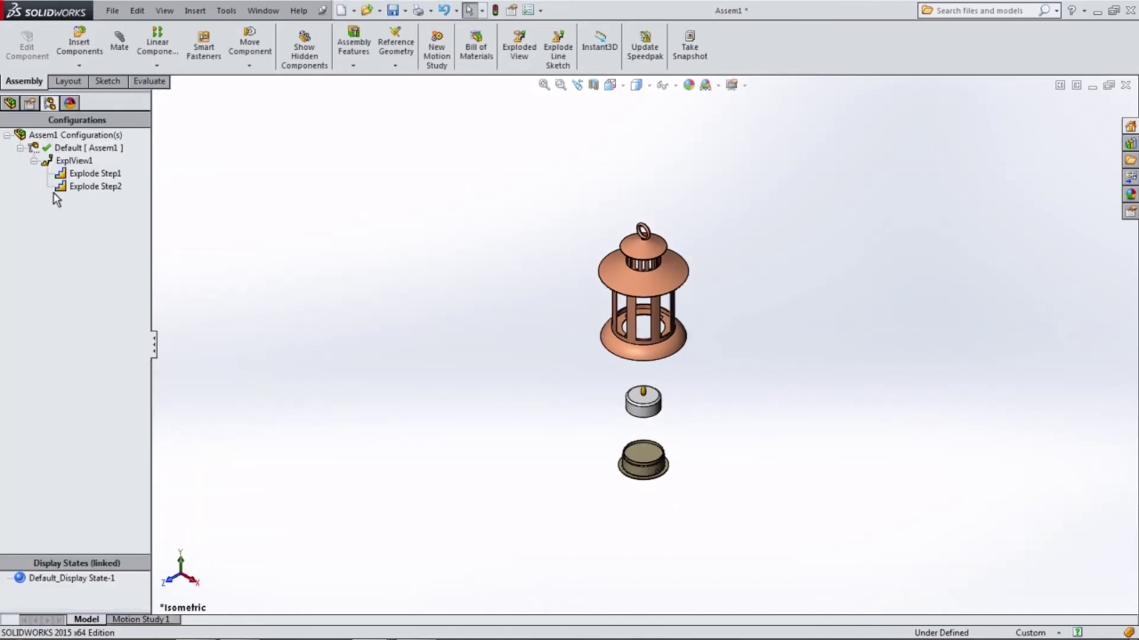
# Accept the adjusted explode distances and check the ExplView1 context menu.
pyautogui.click(52, 162)
pyautogui.rightClick(70, 165)
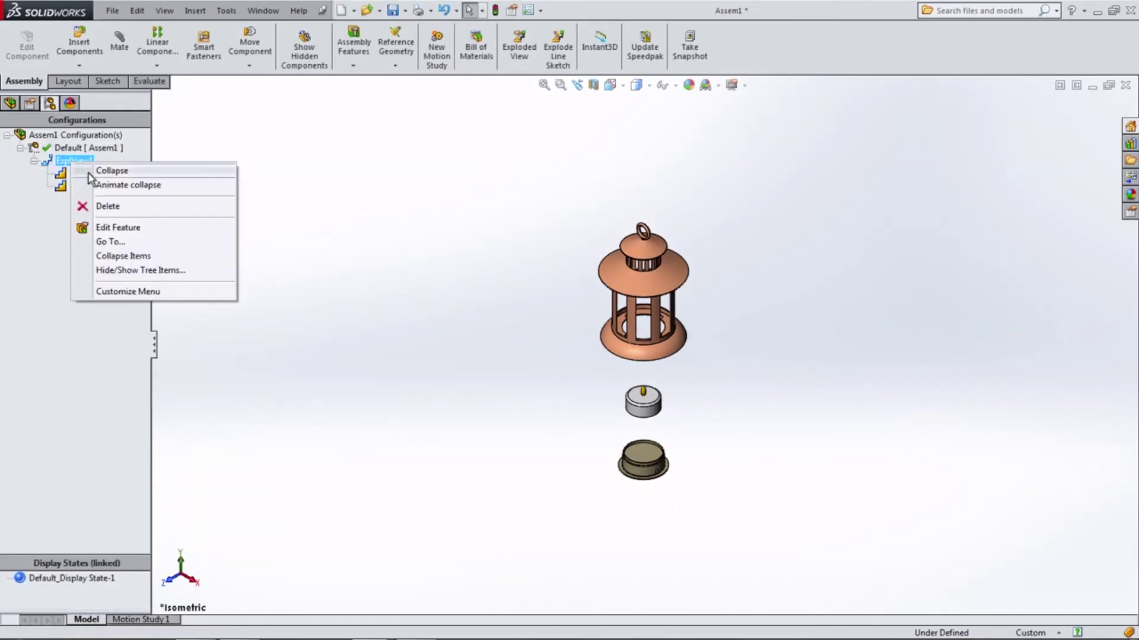
pyautogui.click(53, 246)
pyautogui.click(33, 161)
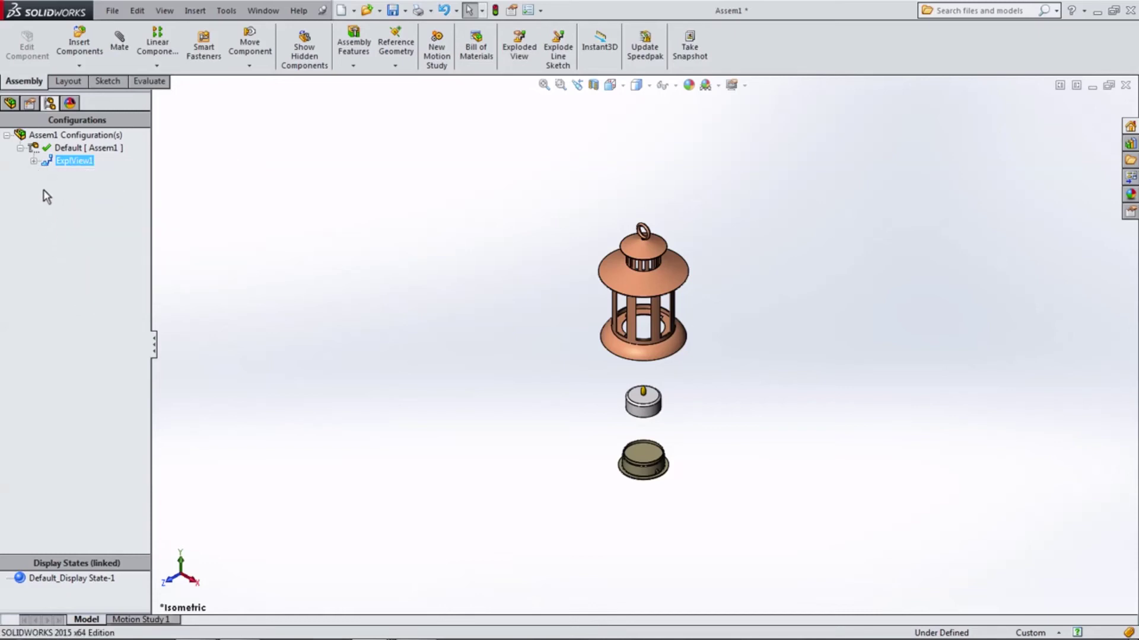
pyautogui.keyDown('ctrl'); pyautogui.click(69, 151); pyautogui.keyUp('ctrl')
pyautogui.rightClick(68, 161)
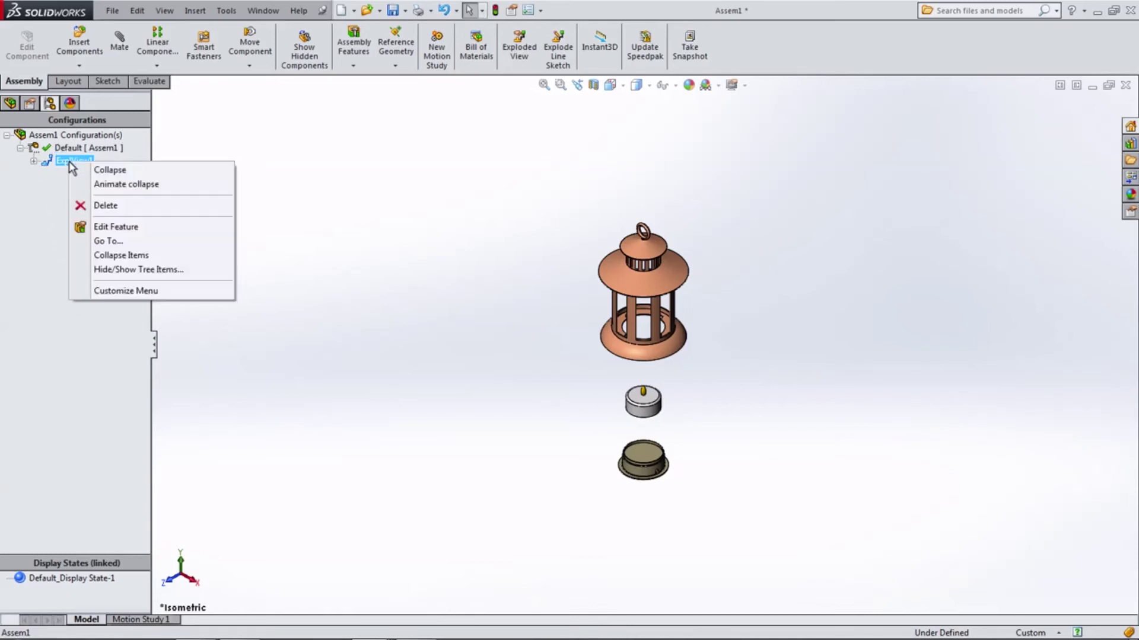
pyautogui.press('Escape')
# Check the Default configuration's context menu, then collapse the configuration list.
pyautogui.keyDown('ctrl'); pyautogui.click(74, 149); pyautogui.keyUp('ctrl')
pyautogui.rightClick(73, 149)
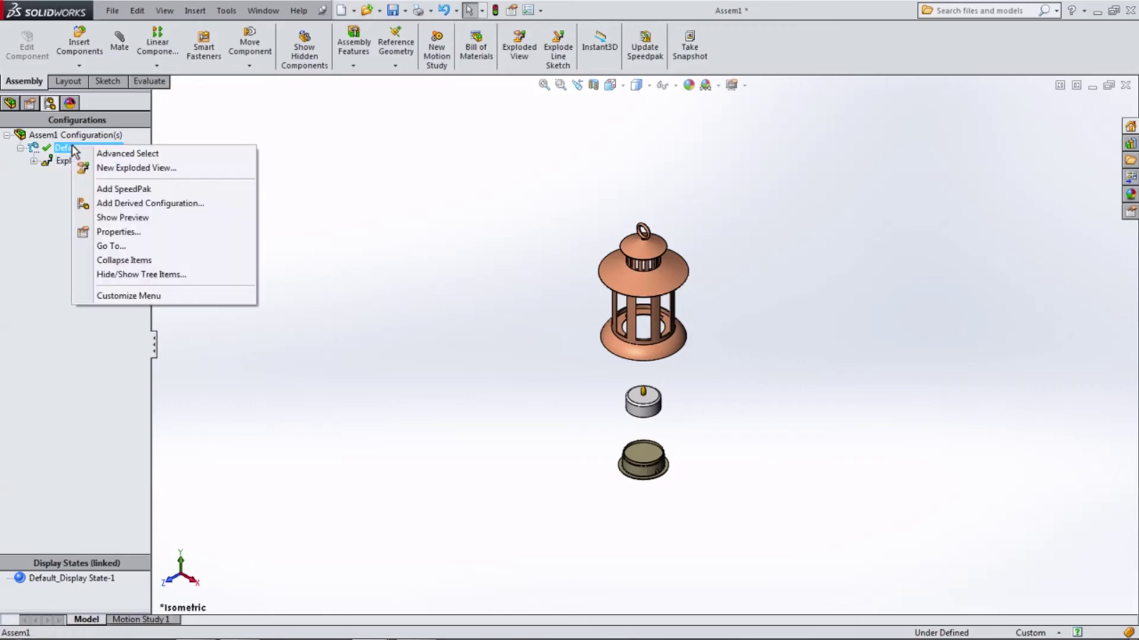
pyautogui.press('Escape')
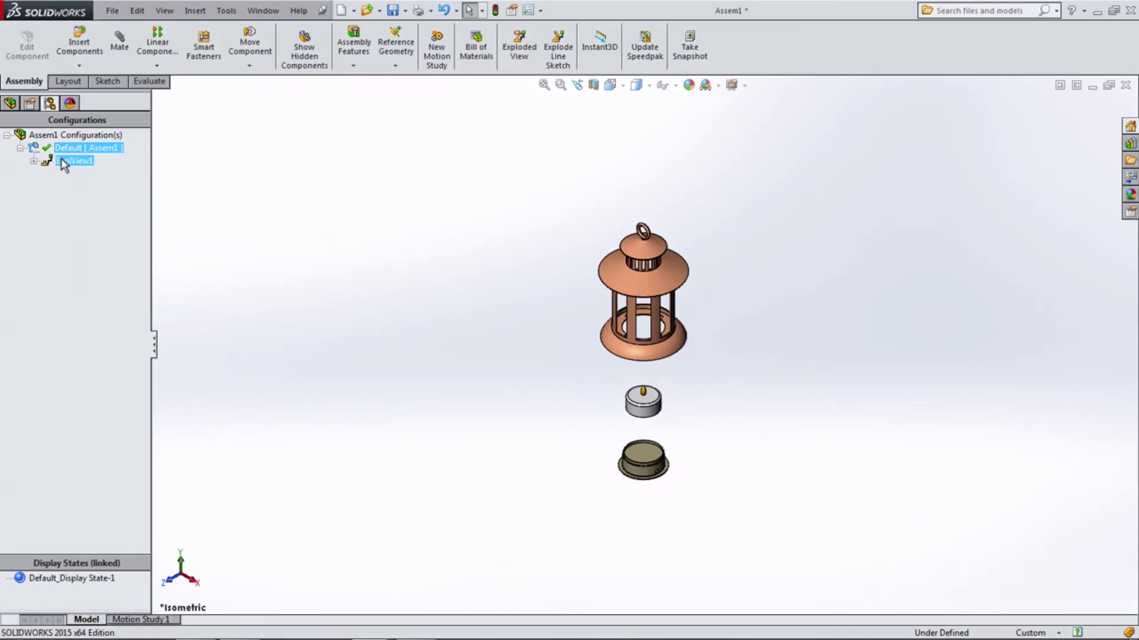
pyautogui.click(64, 163)
pyautogui.click(66, 156)
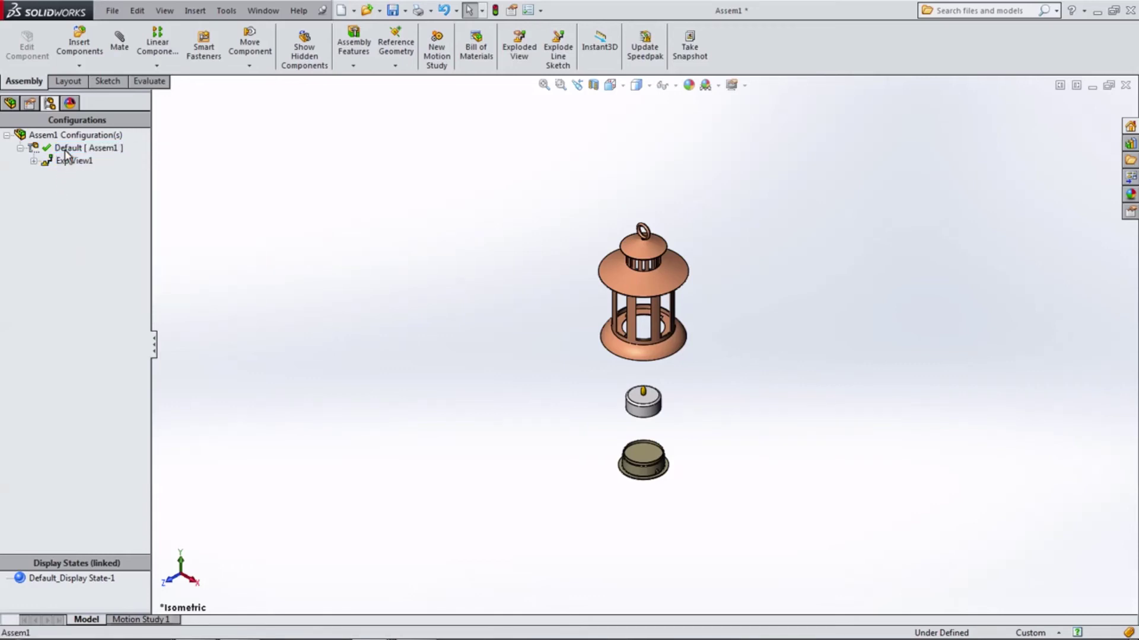
pyautogui.click(43, 139)
pyautogui.click(21, 148)
# Re-expand Default to show ExplView1, then collapse and reopen the configuration tree.
pyautogui.click(70, 150)
pyautogui.rightClick(69, 150)
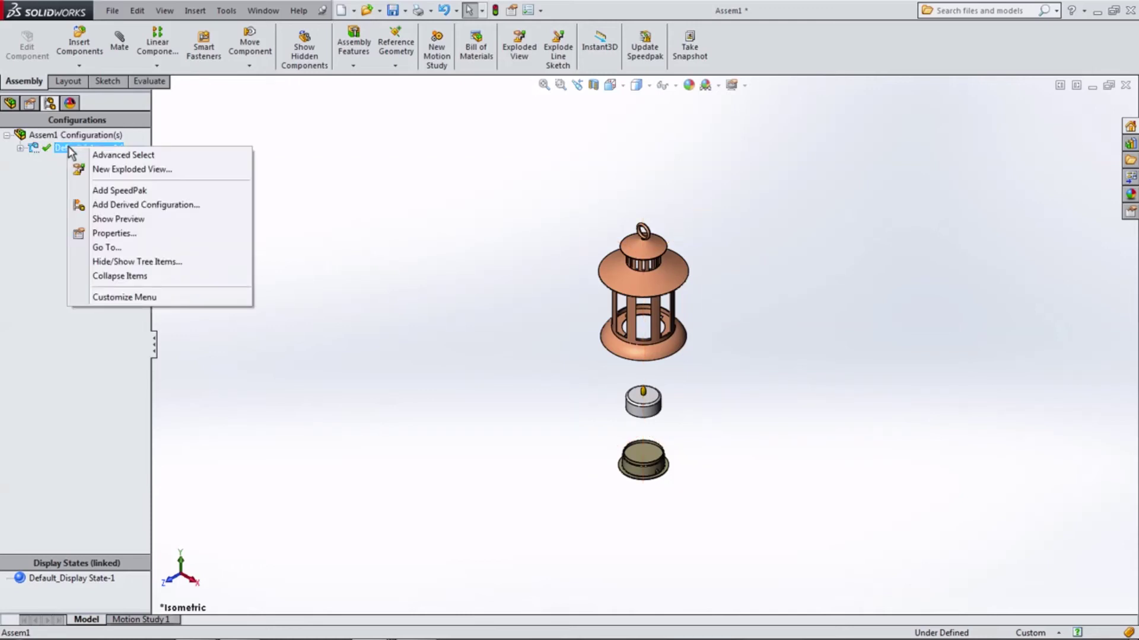
pyautogui.click(20, 149)
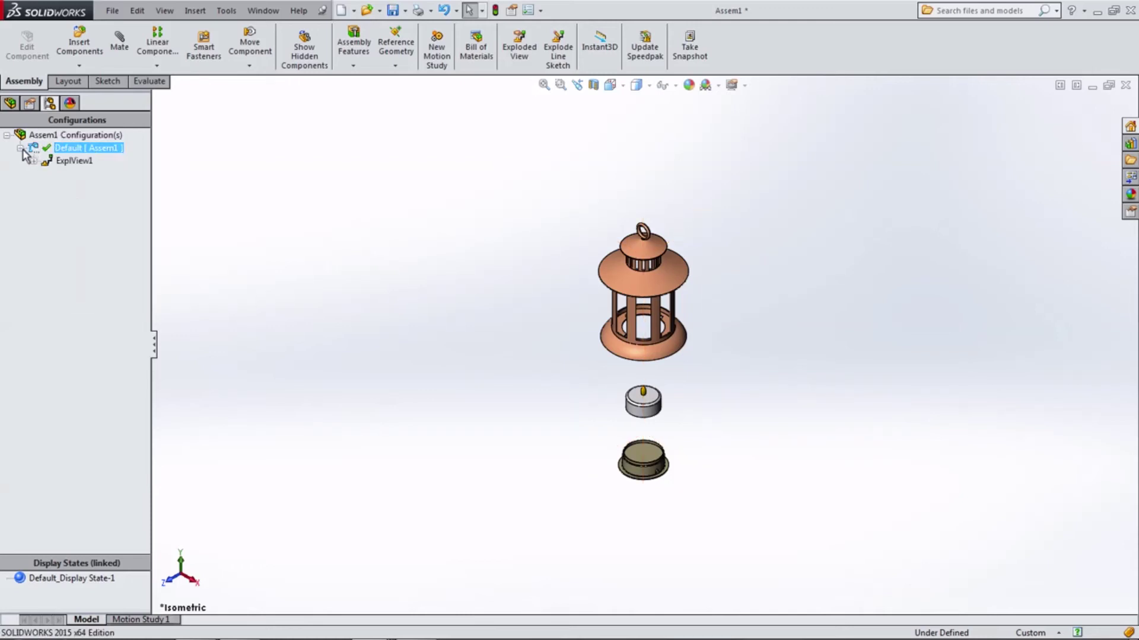
pyautogui.rightClick(71, 161)
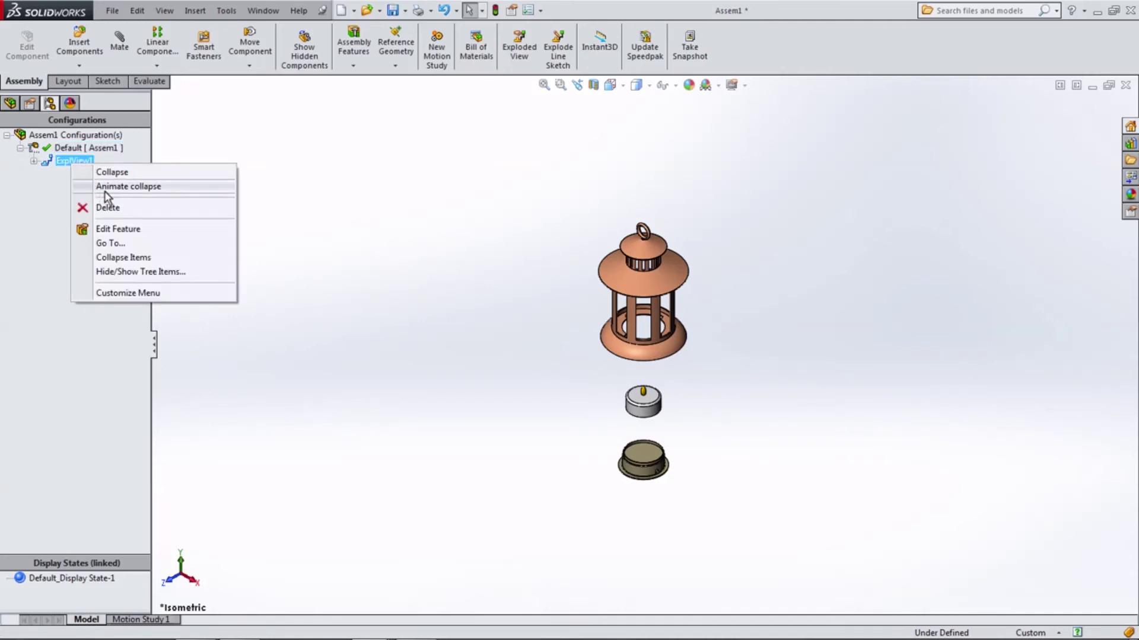
pyautogui.click(141, 258)
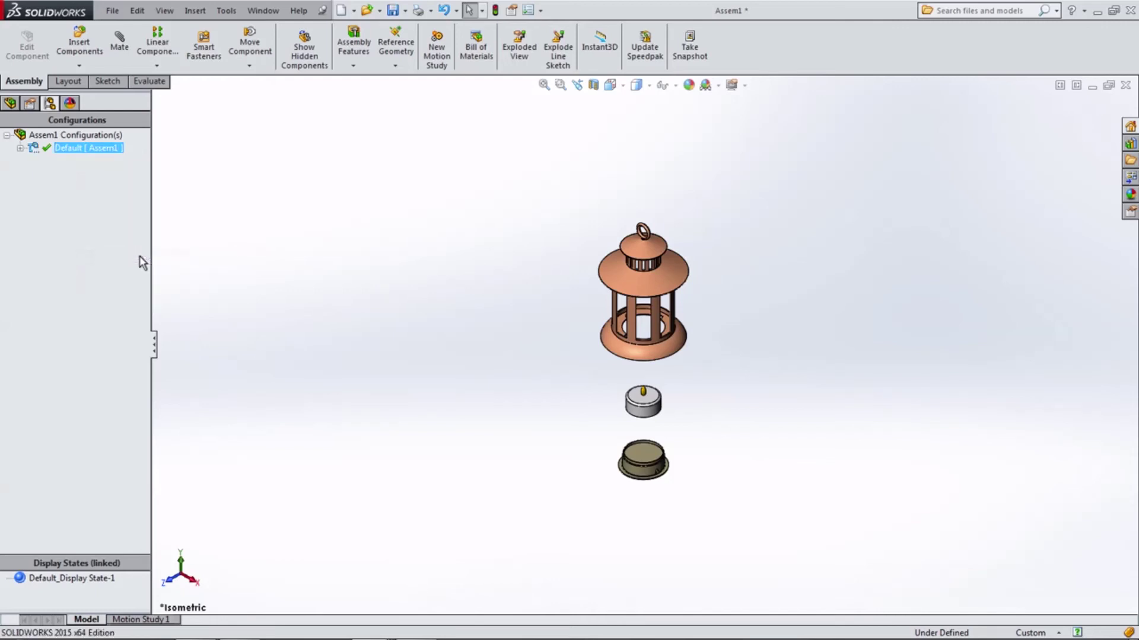
pyautogui.doubleClick(50, 137)
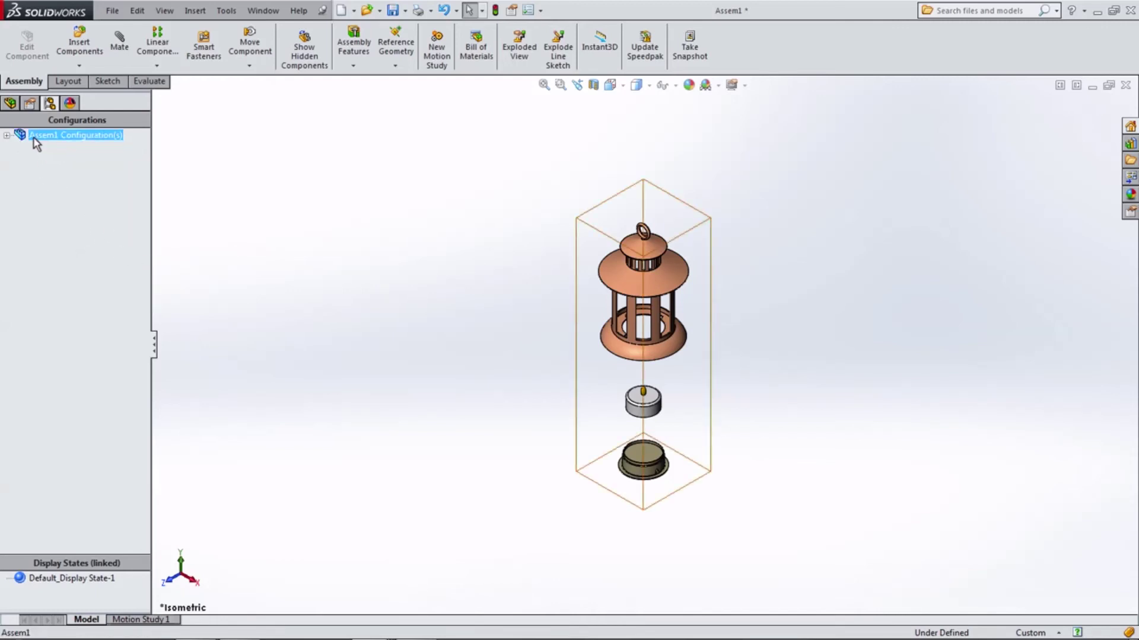
pyautogui.doubleClick(21, 138)
# Expand Default [ Assem1 ] and bring up ExplView1's context menu with its collapse options.
pyautogui.rightClick(49, 148)
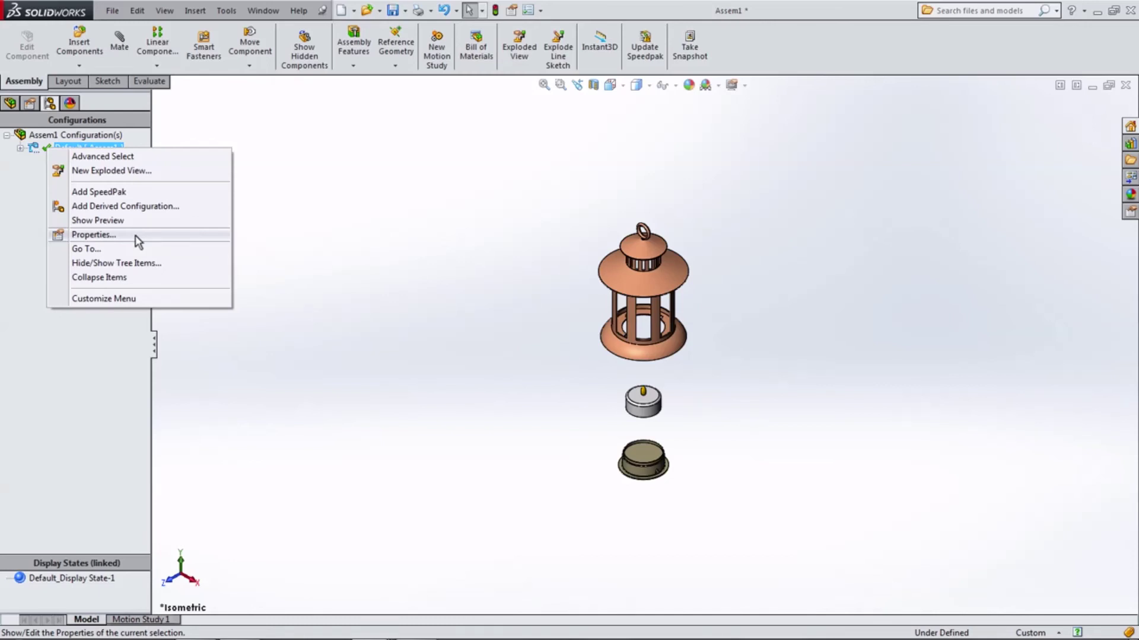
pyautogui.press('Escape')
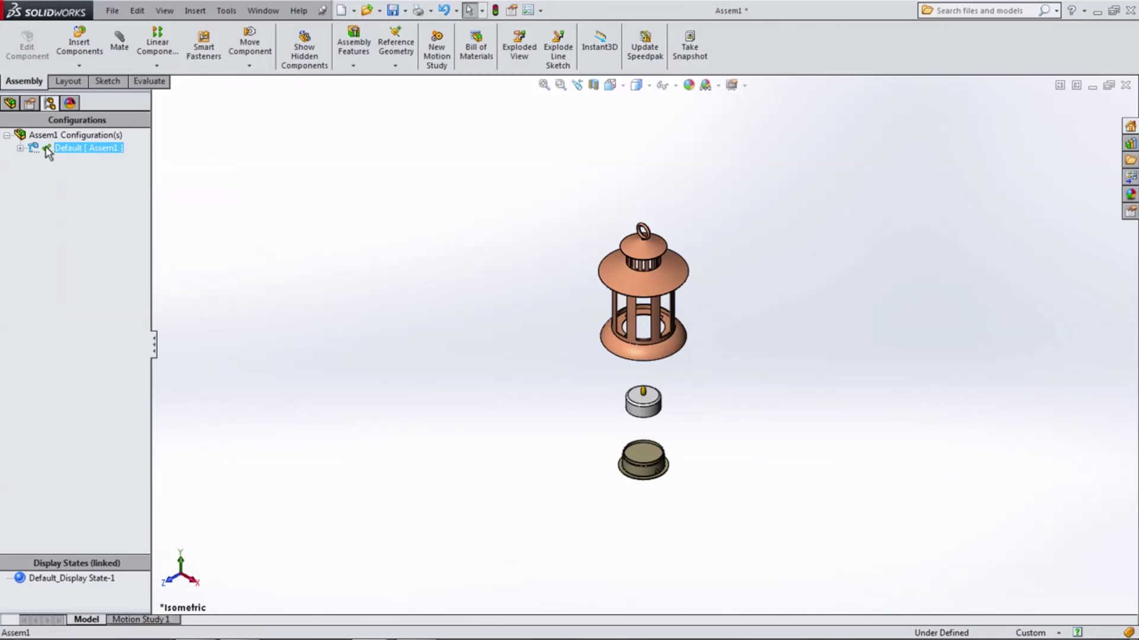
pyautogui.press('Escape')
pyautogui.click(20, 149)
pyautogui.click(66, 160)
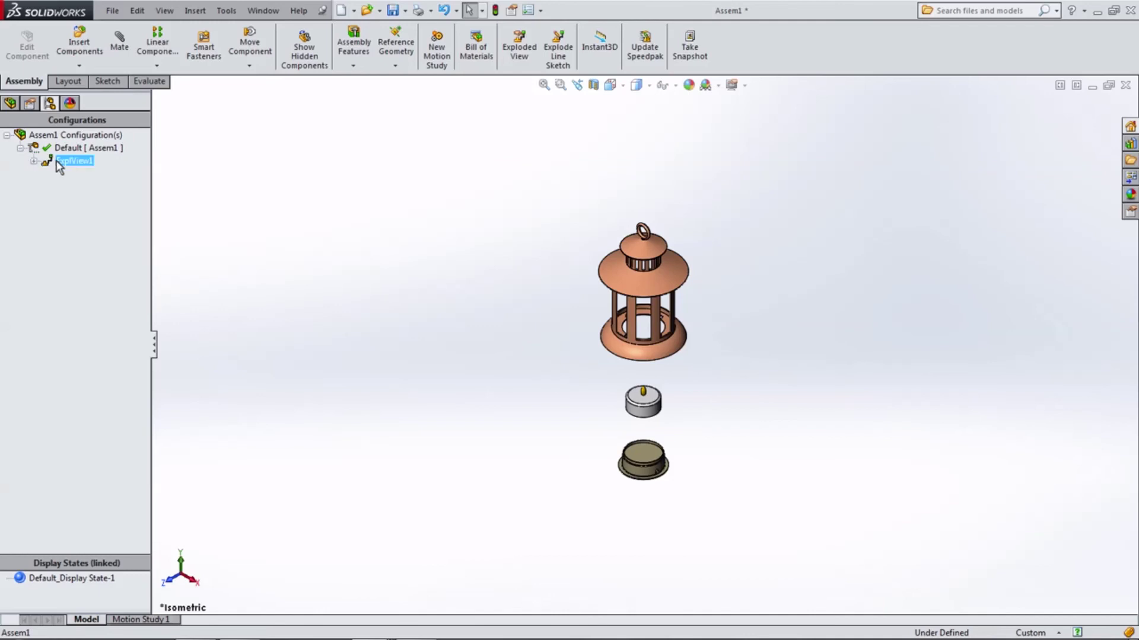
pyautogui.rightClick(60, 161)
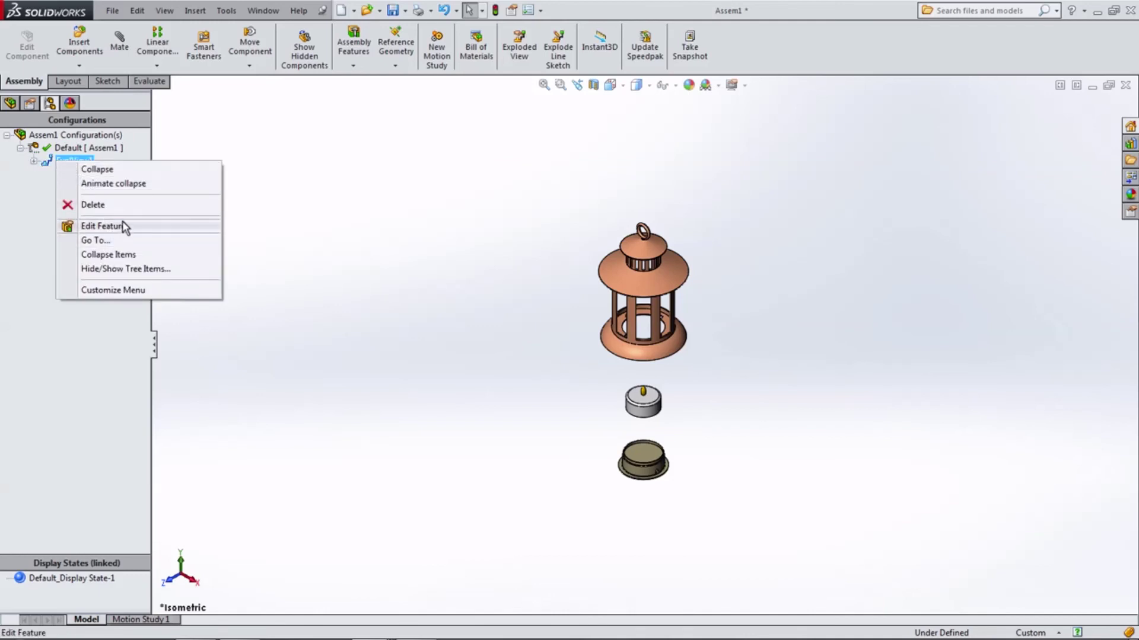
# Collapse the lantern, then explode it again, zooming to fit each time.
pyautogui.click(119, 184)
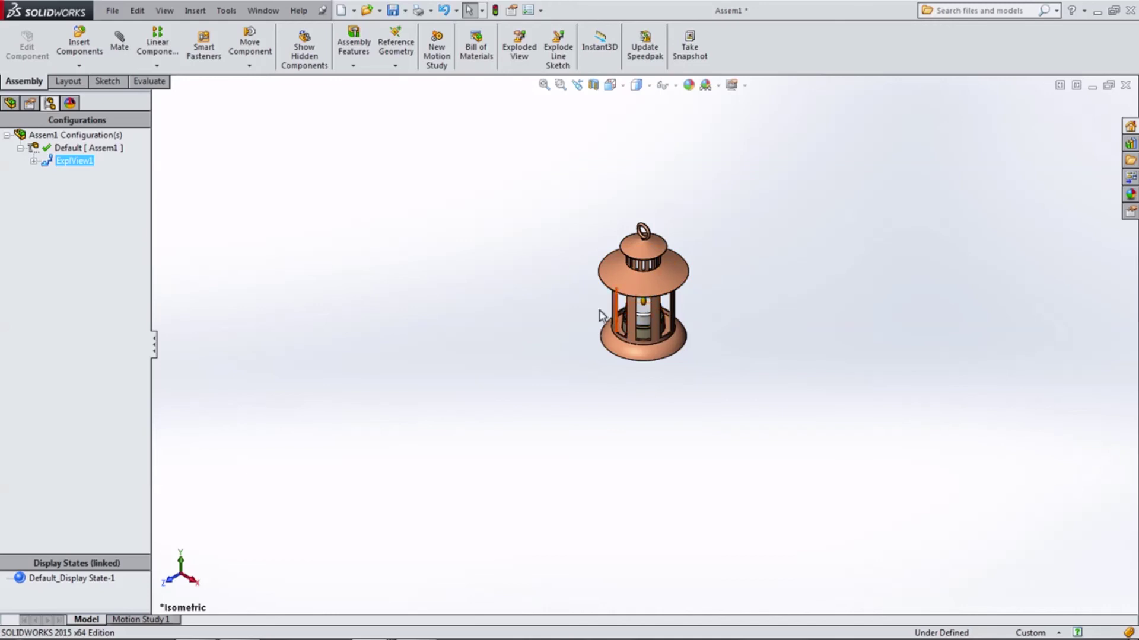
pyautogui.click(512, 273)
pyautogui.press('f')
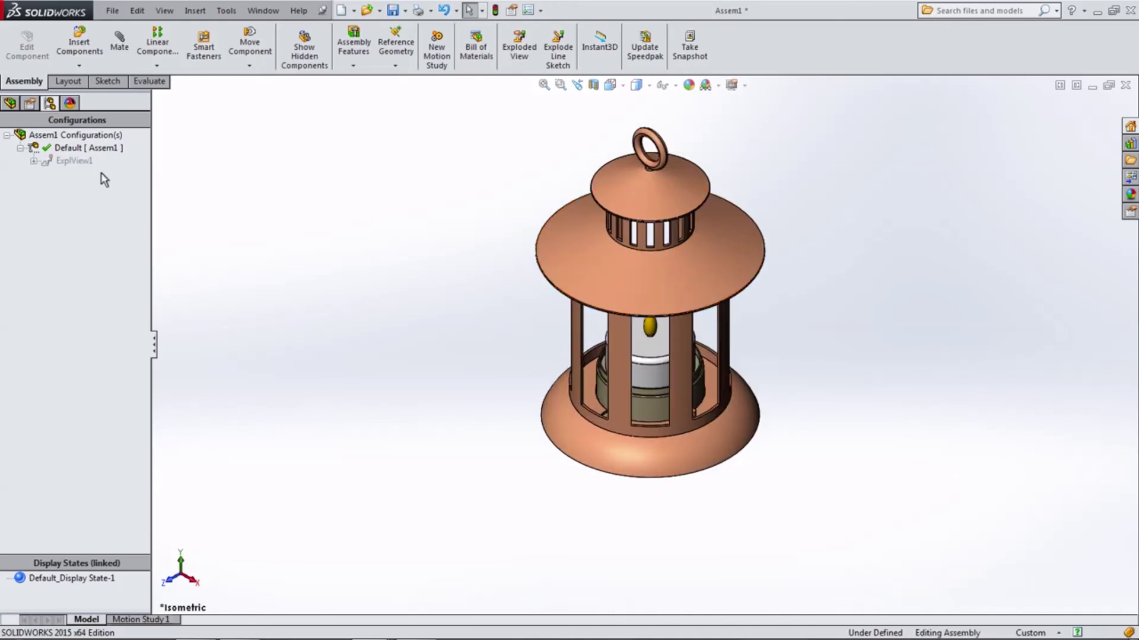
pyautogui.click(69, 160)
pyautogui.rightClick(72, 158)
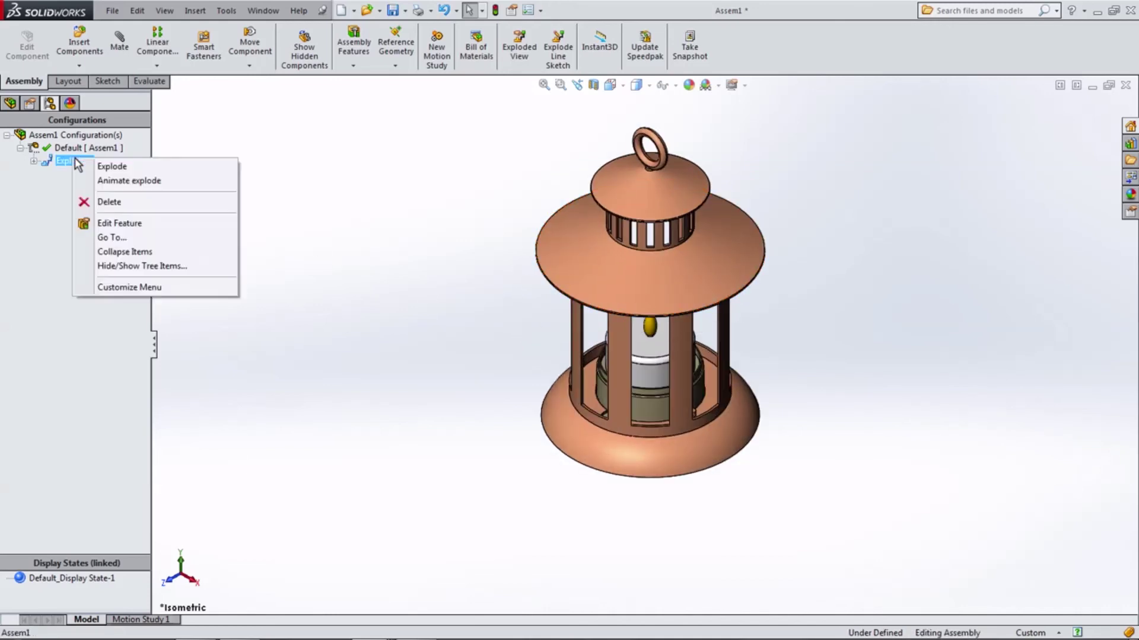
pyautogui.click(89, 168)
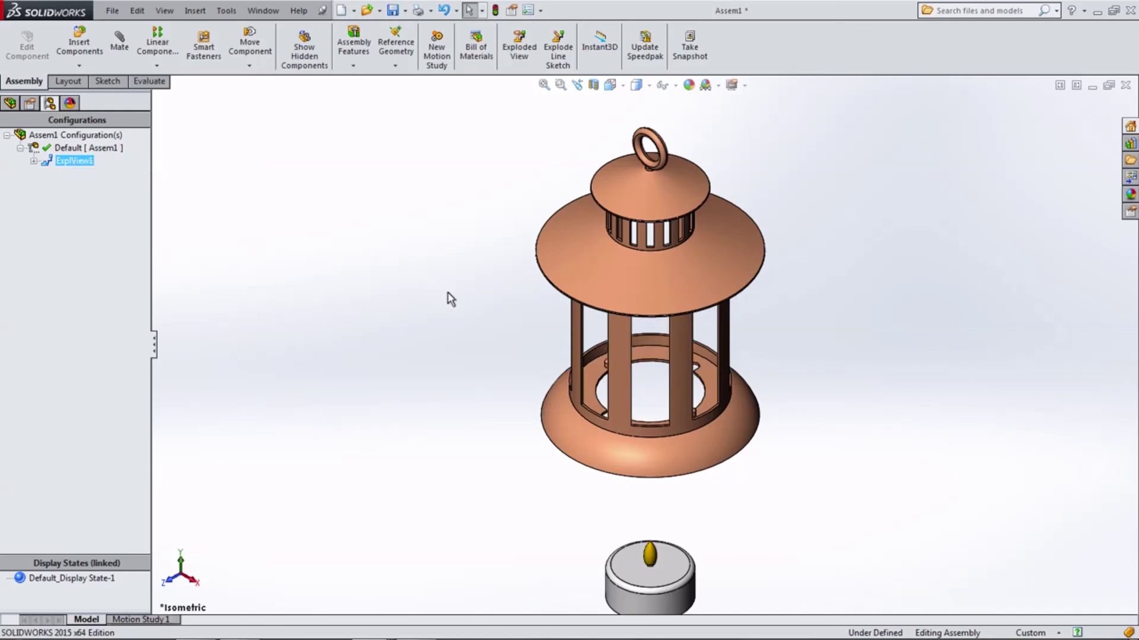
pyautogui.click(470, 323)
pyautogui.press('f')
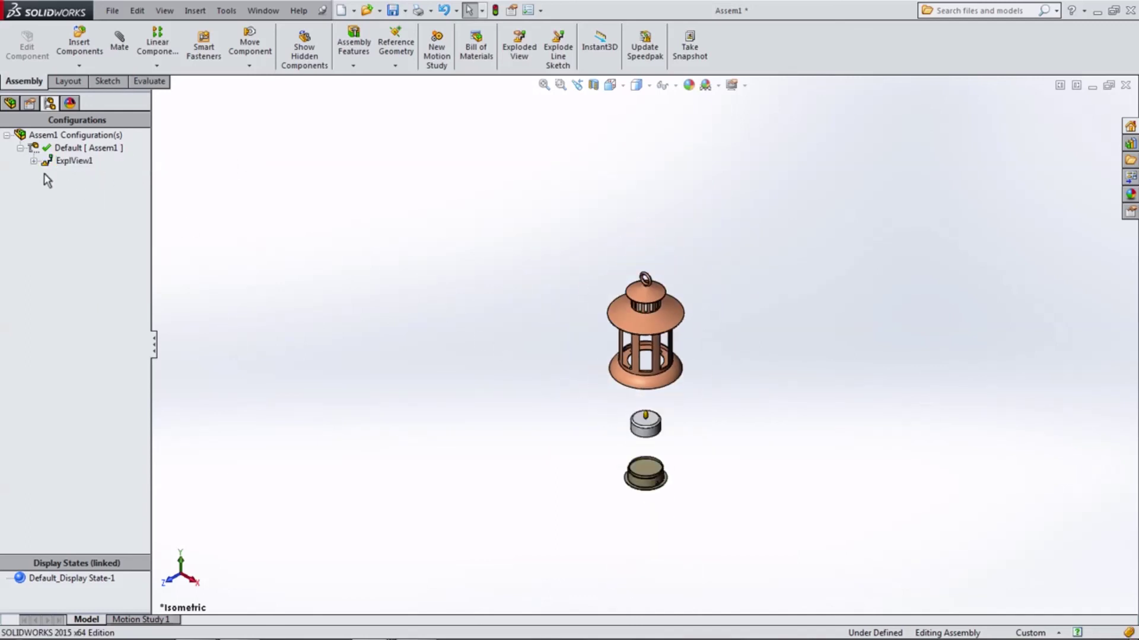
# Collapse ExplView1 once more, then explode the candle and base below the lantern.
pyautogui.rightClick(52, 161)
pyautogui.click(87, 172)
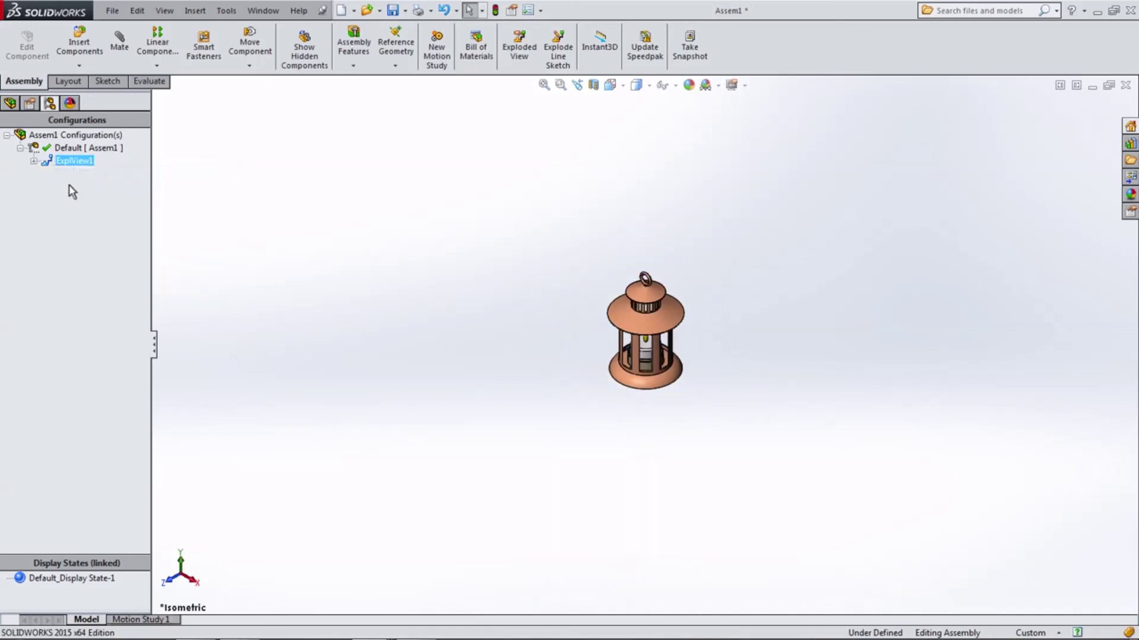
pyautogui.rightClick(71, 162)
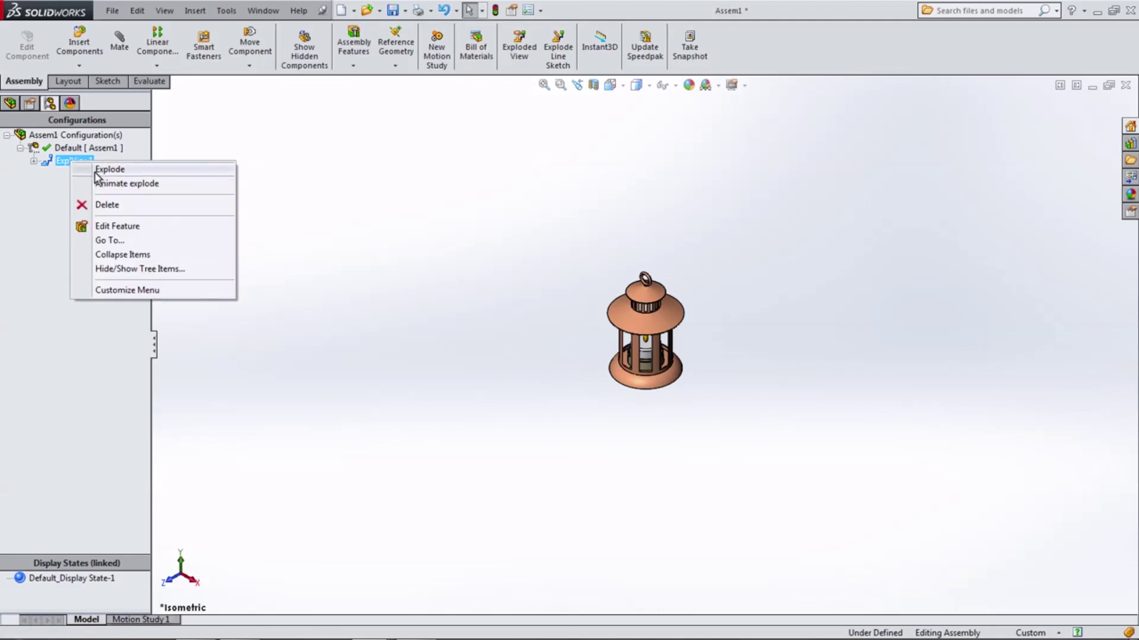
pyautogui.click(97, 170)
# Play Animate collapse to seat the tea-light, then close the controller and orbit.
pyautogui.rightClick(83, 164)
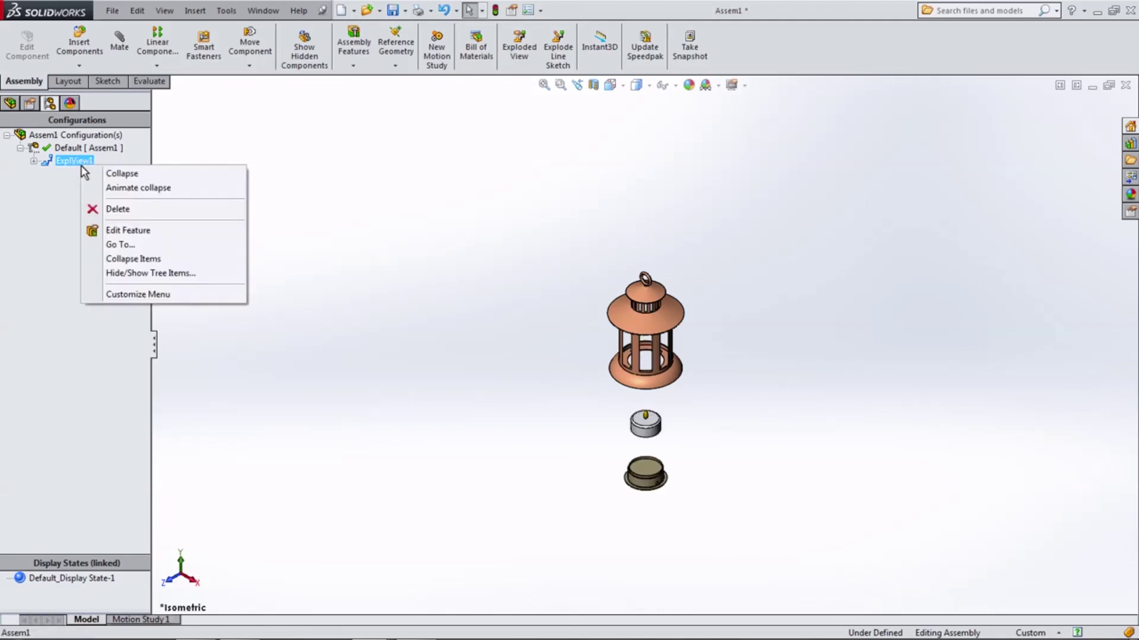
pyautogui.click(108, 188)
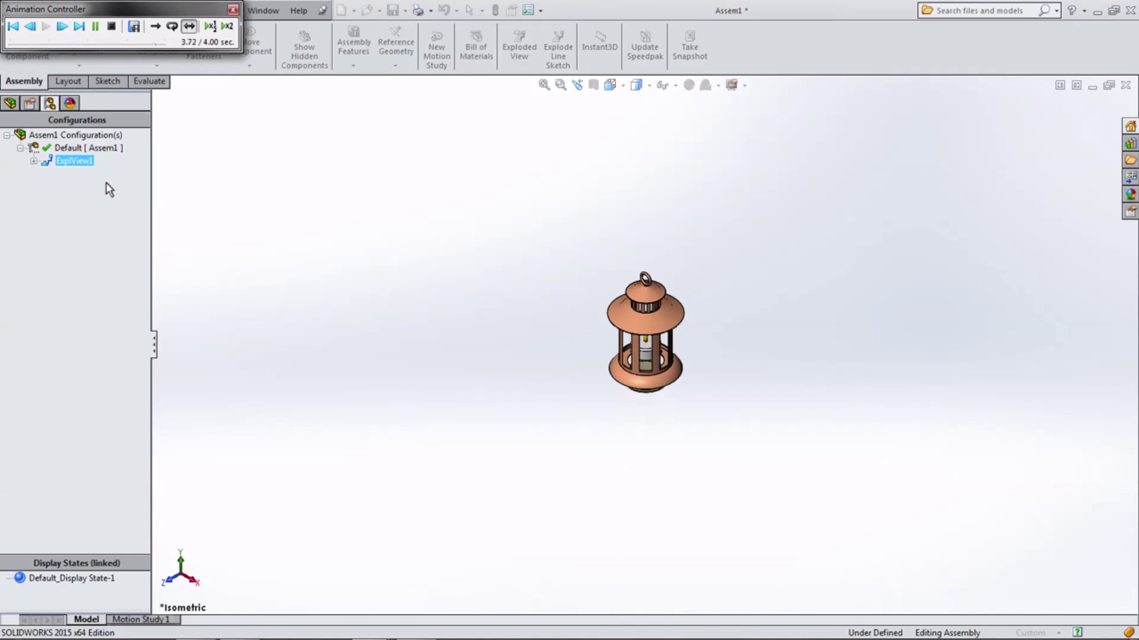
pyautogui.click(233, 10)
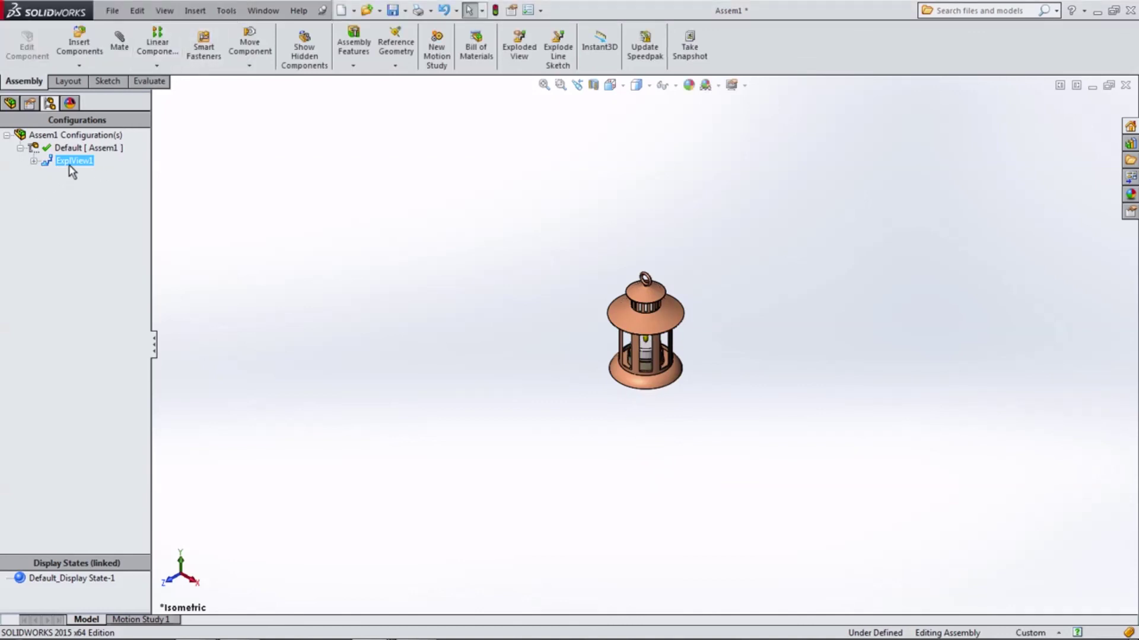
pyautogui.scroll(-5, 619, 314)
pyautogui.moveTo(517, 381)
pyautogui.mouseDown(button='middle')
pyautogui.moveTo(544, 297)
pyautogui.moveTo(589, 295)
pyautogui.mouseUp(button='middle')
# Enable RealView Graphics and Shadows In Shaded Mode, and snap to Isometric view.
pyautogui.click(733, 85)
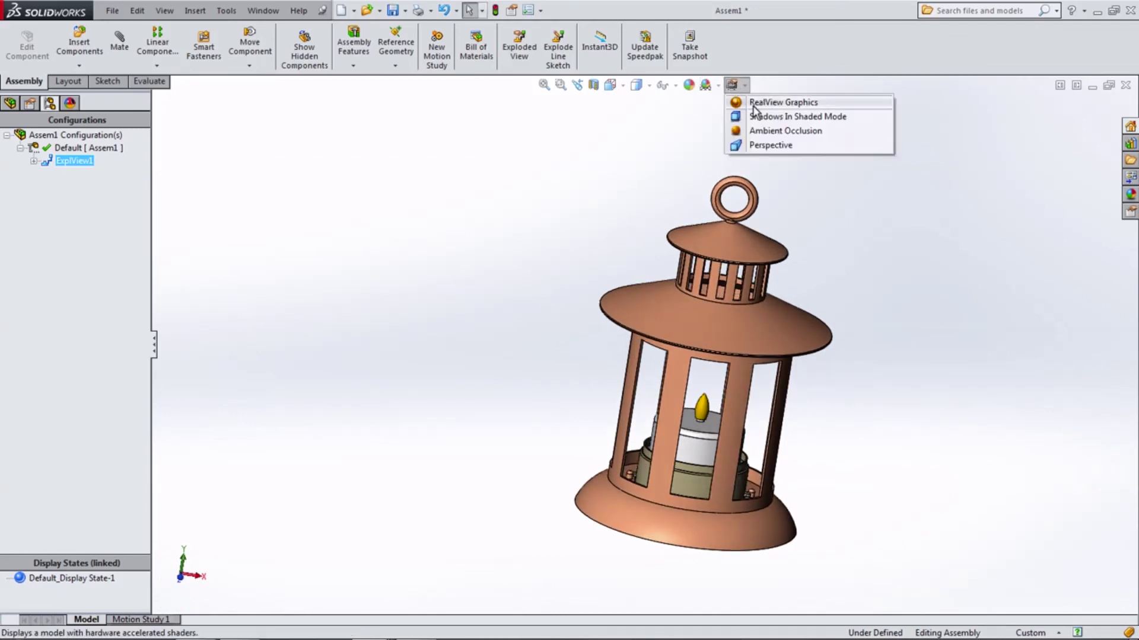
pyautogui.click(733, 85)
pyautogui.click(745, 115)
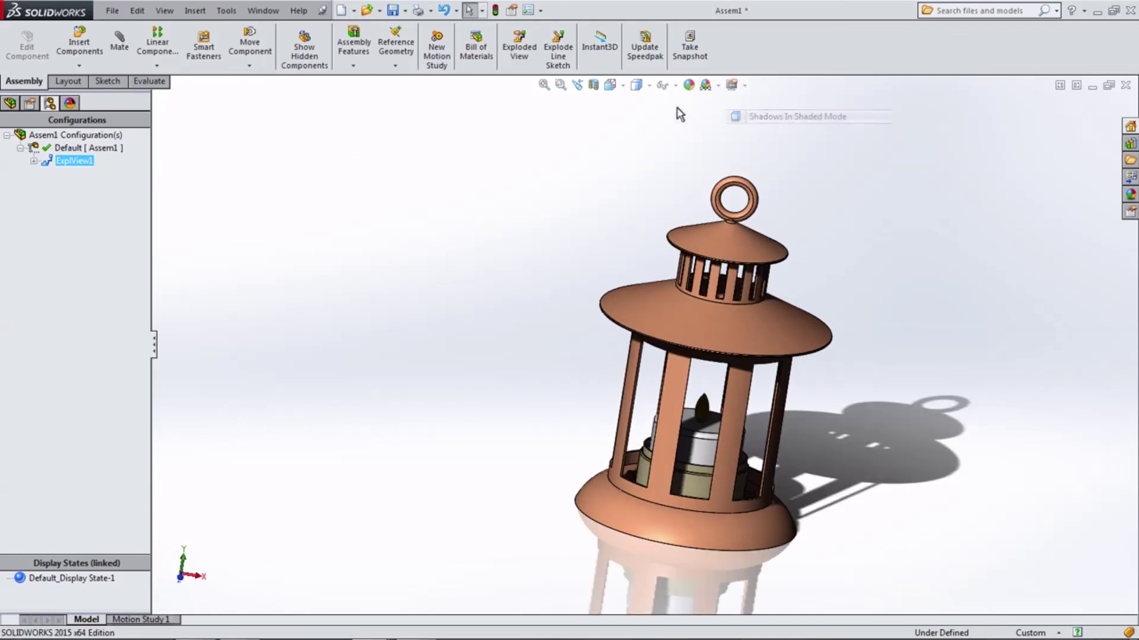
pyautogui.click(610, 85)
pyautogui.click(683, 121)
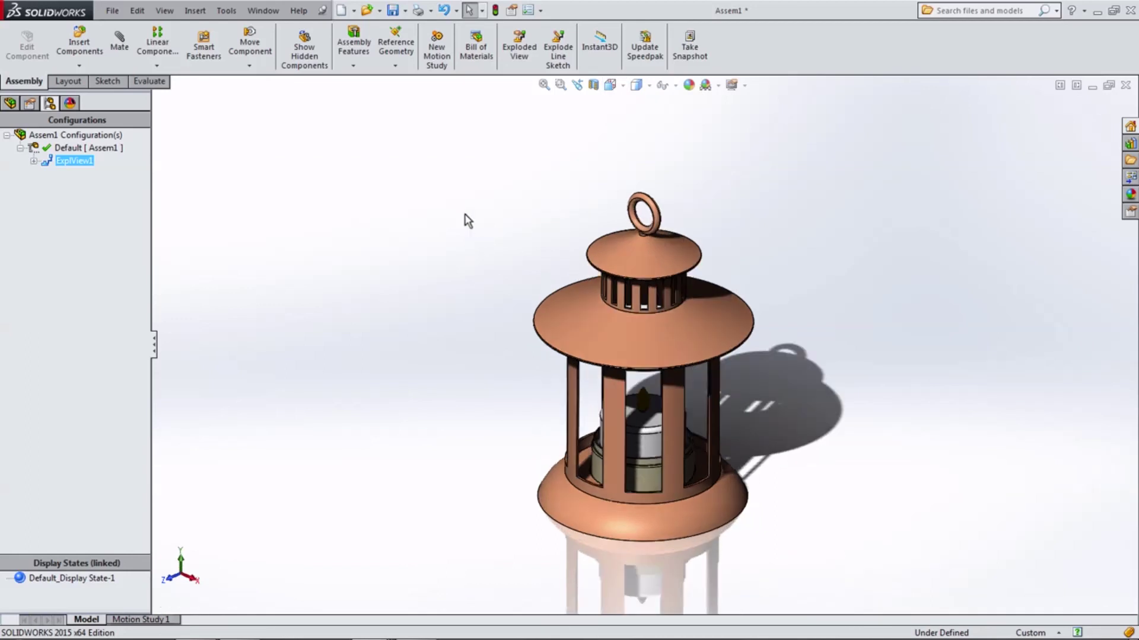
# Set the display style to Shaded without edges and return to Isometric view.
pyautogui.moveTo(465, 218); pyautogui.dragTo(437, 210, button='middle')
pyautogui.click(639, 84)
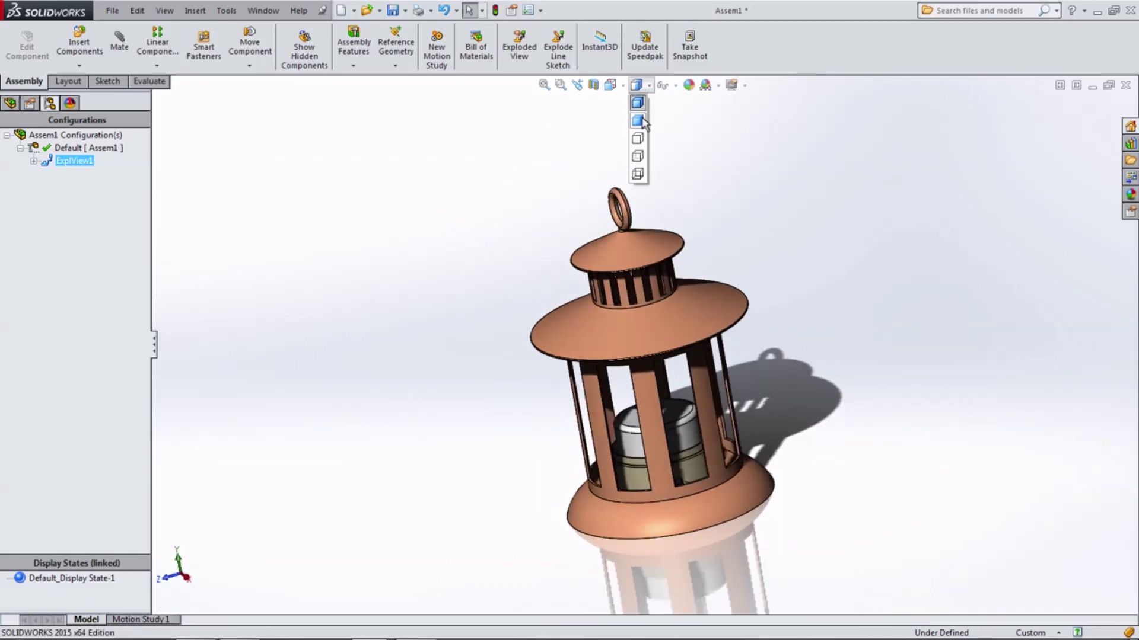
pyautogui.click(639, 113)
pyautogui.moveTo(565, 125)
pyautogui.mouseDown(button='middle')
pyautogui.moveTo(823, 191)
pyautogui.moveTo(911, 246)
pyautogui.moveTo(581, 336)
pyautogui.moveTo(455, 435)
pyautogui.mouseUp(button='middle')
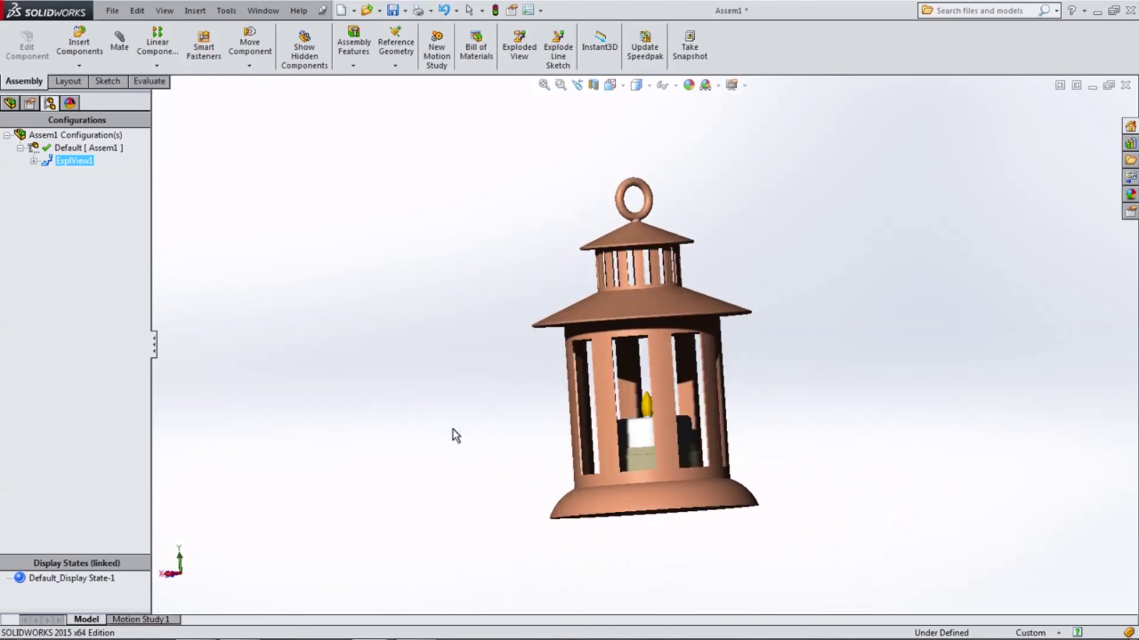
pyautogui.click(610, 84)
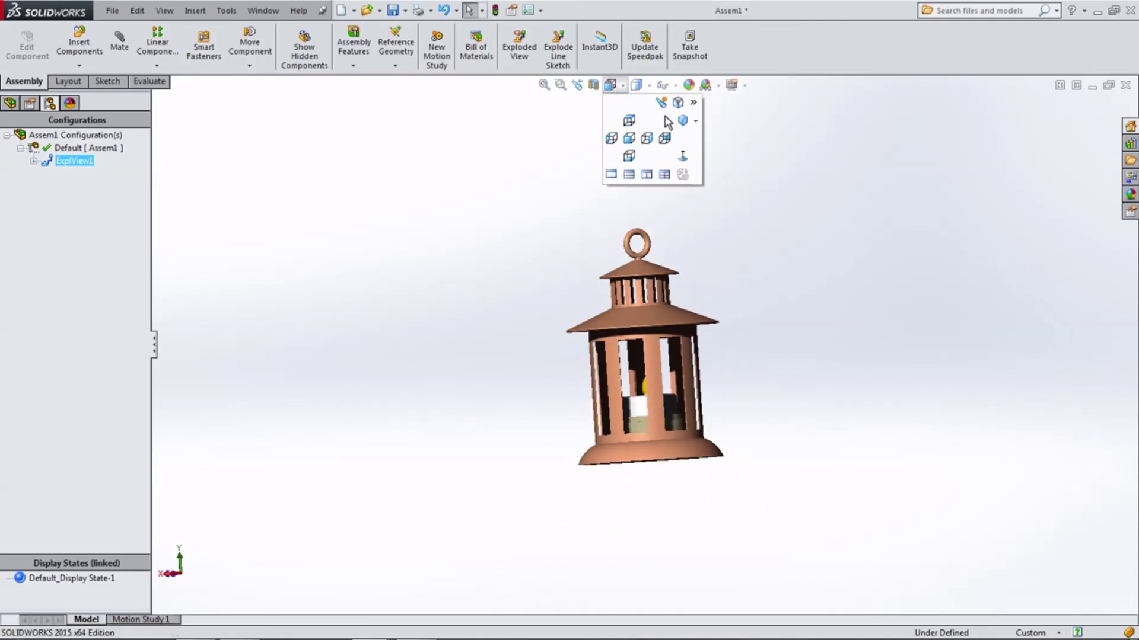
pyautogui.click(681, 125)
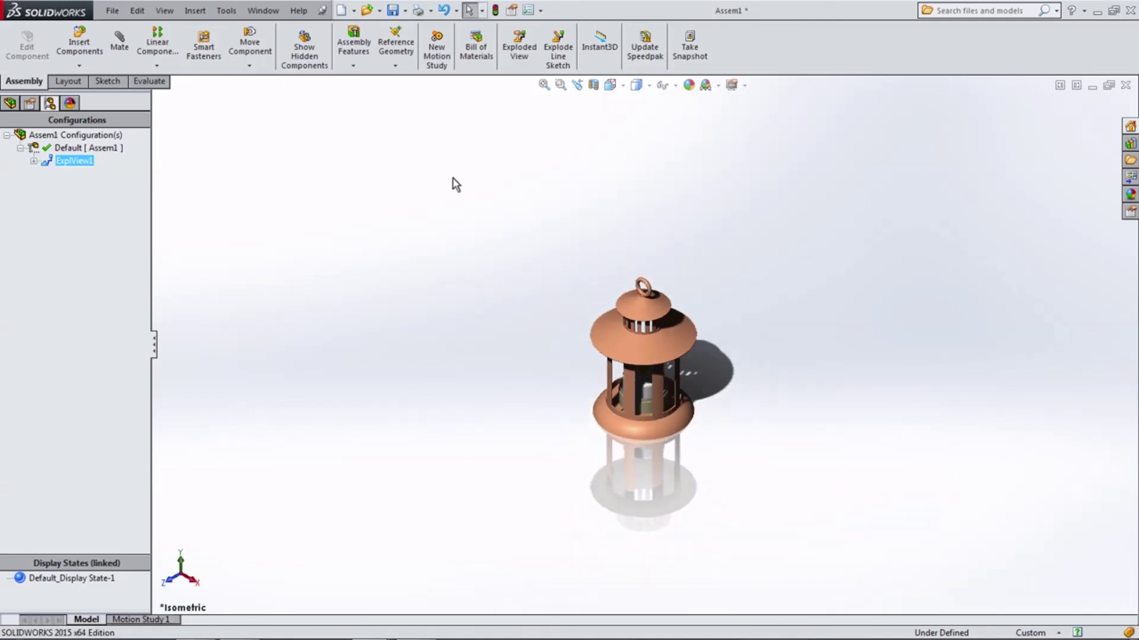
pyautogui.scroll(-2, 707, 355)
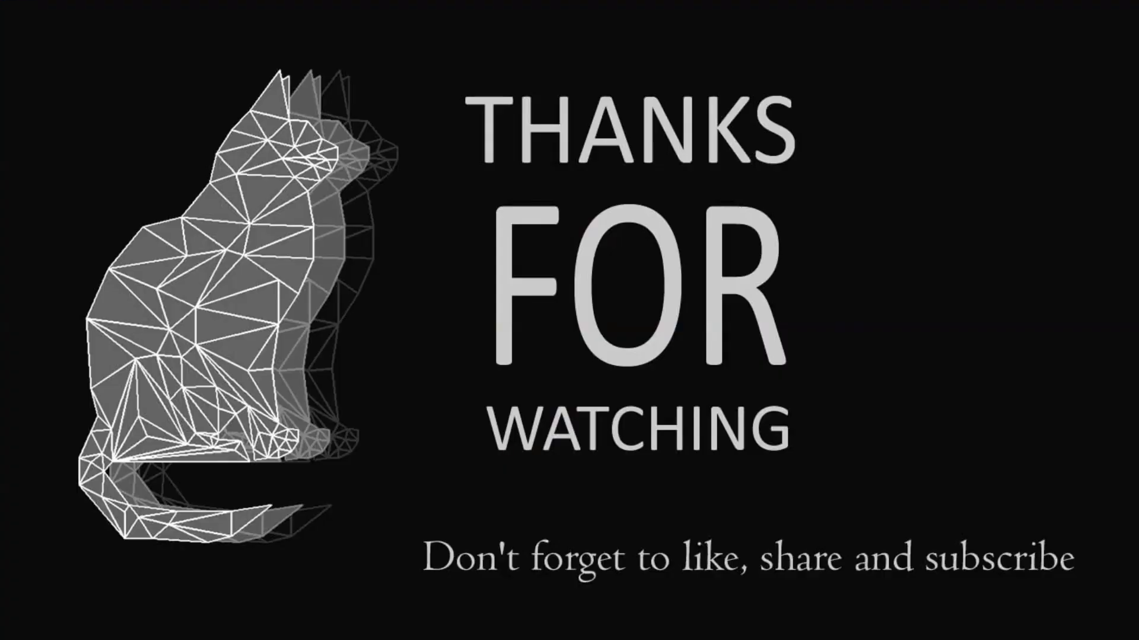